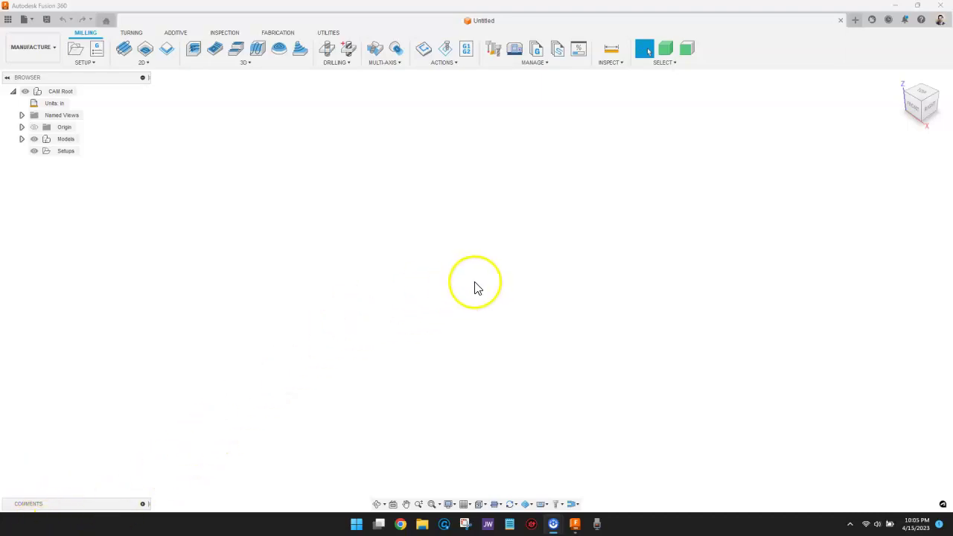
left_click(46, 48)
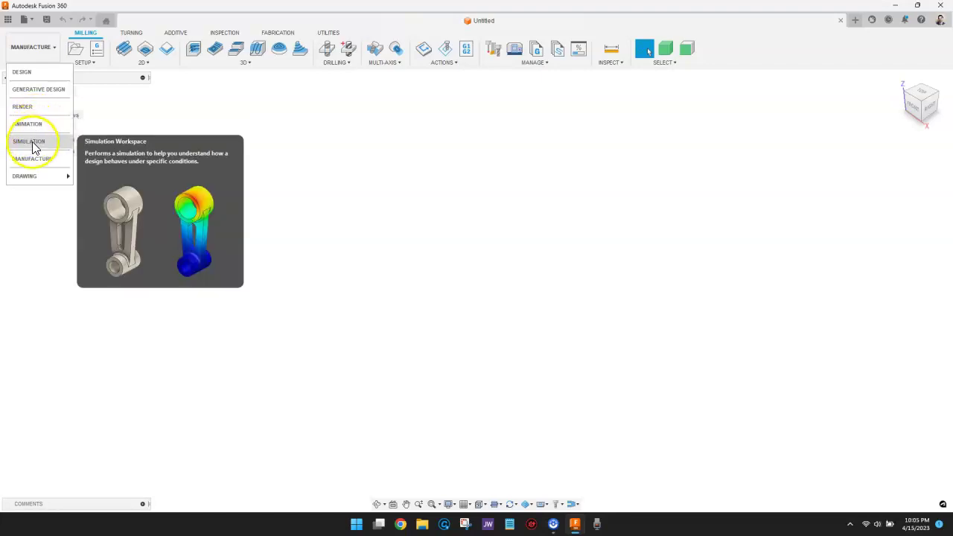
mouse_move(31, 179)
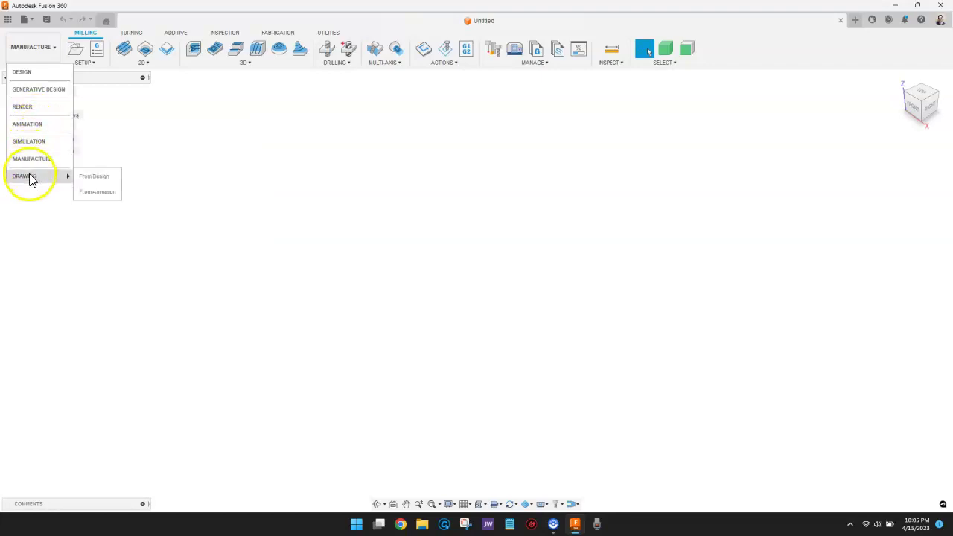
left_click(191, 176)
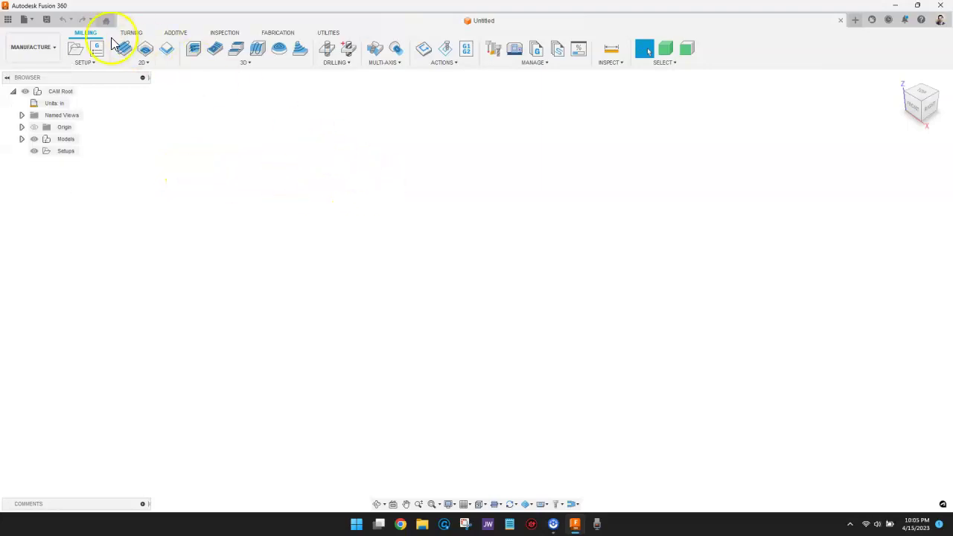
- Open Simple_Example.step from the computer's Downloads folder and switch the model to the Manufacture workspace
left_click(34, 18)
left_click(37, 81)
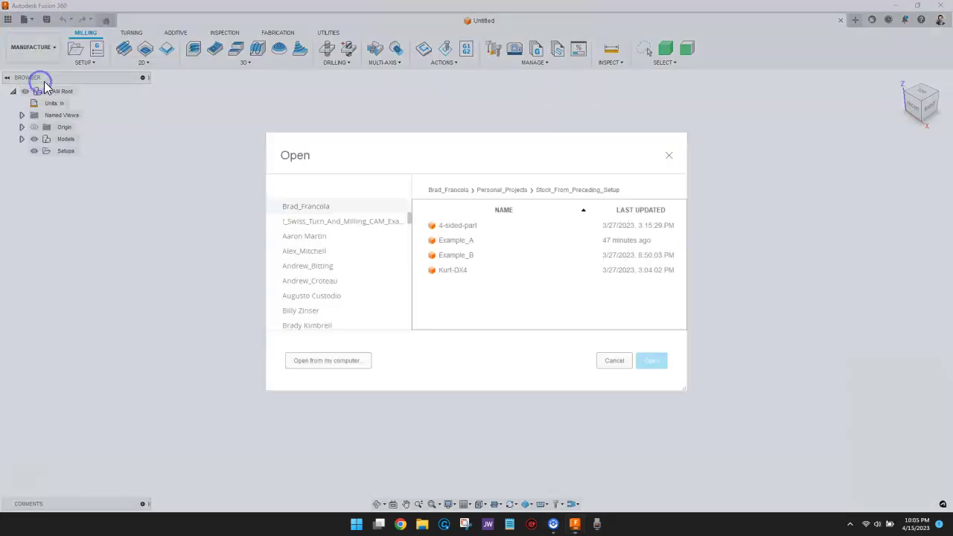
left_click(332, 360)
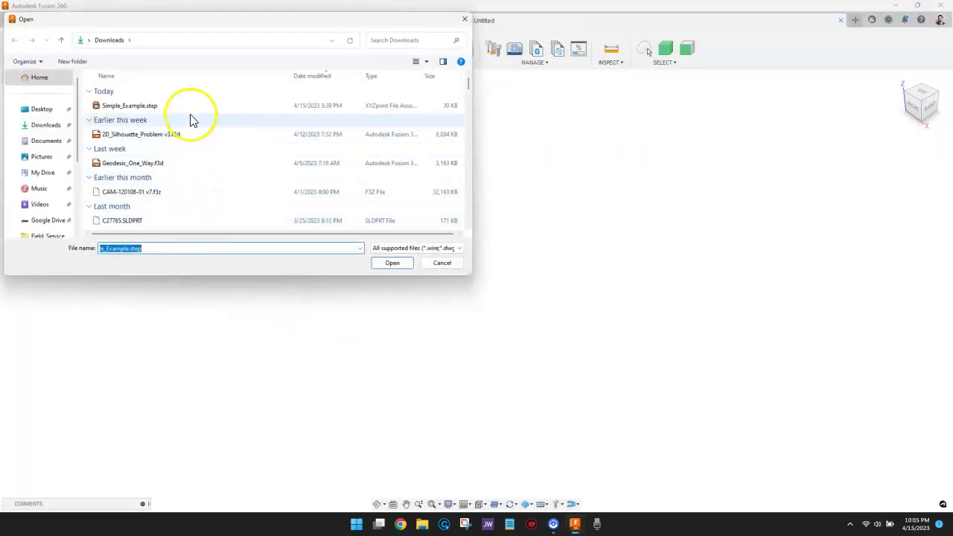
left_click(141, 107)
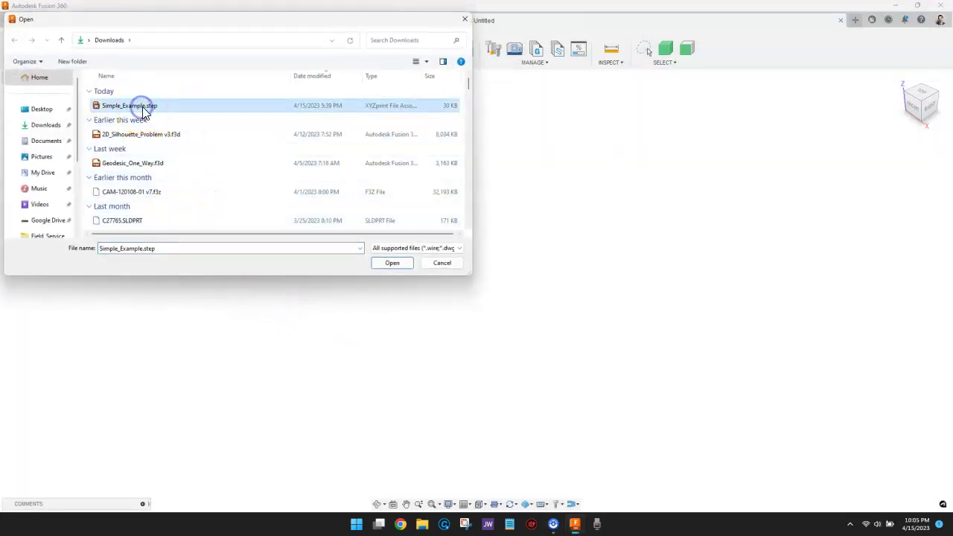
left_click(388, 268)
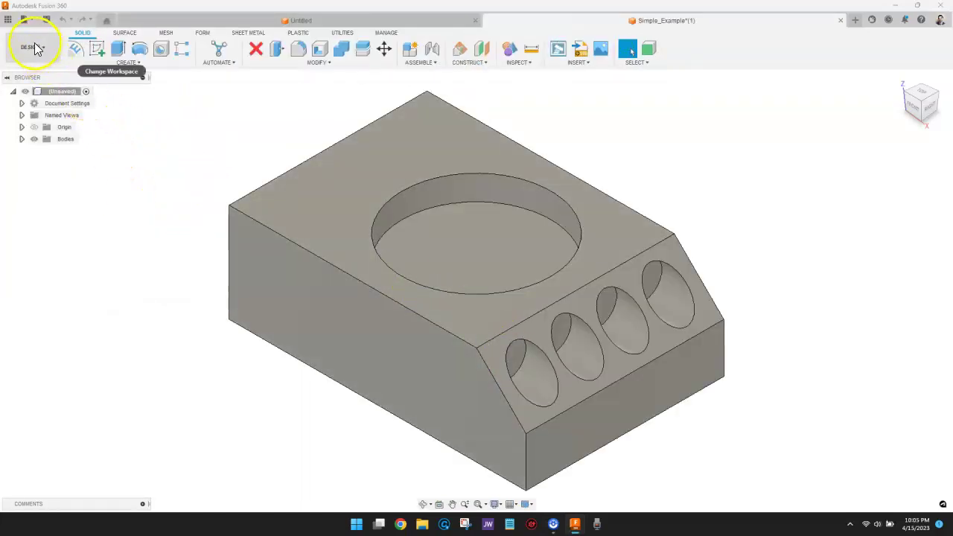
left_click(35, 49)
left_click(42, 160)
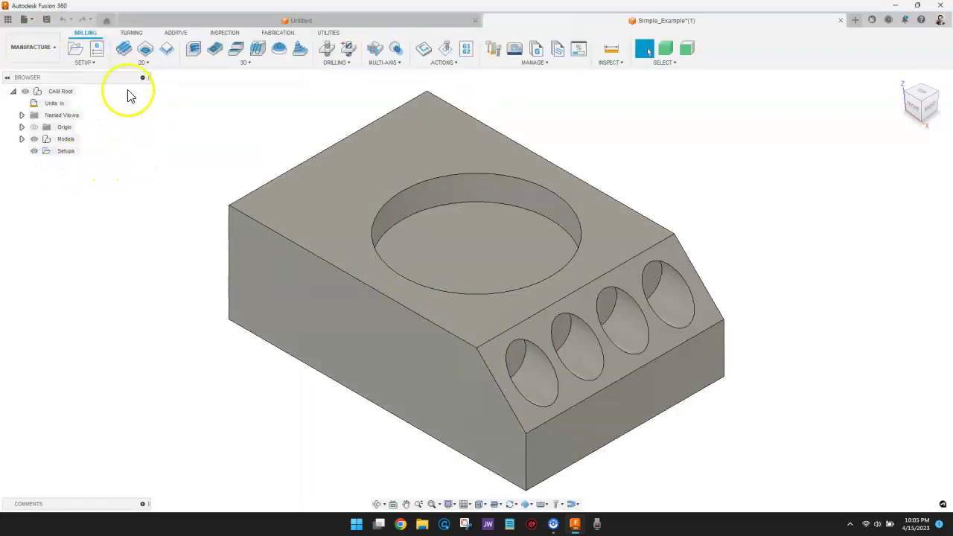
- Create a Face operation on the part using the 1" flat endmill from the Milling Tools (Inch) library
left_click(123, 48)
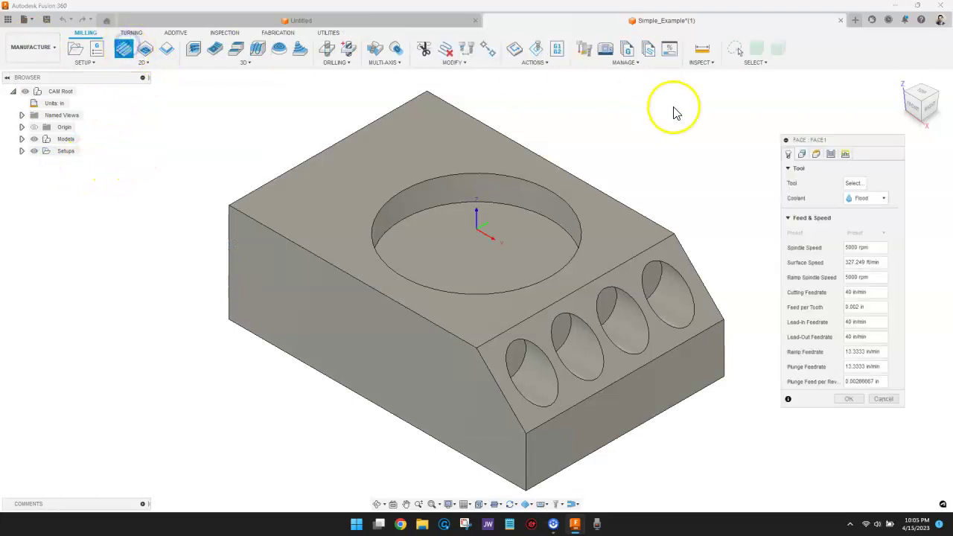
left_click(864, 183)
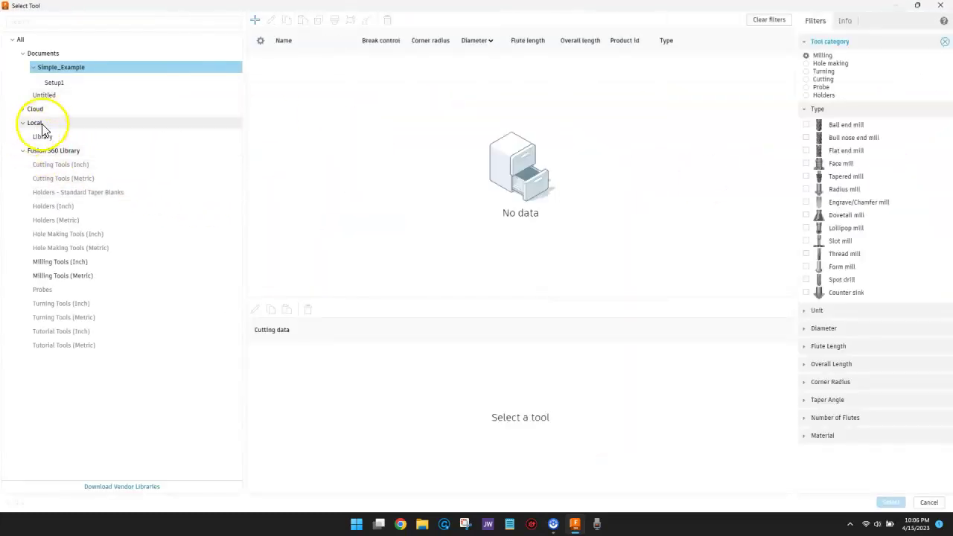
left_click(88, 262)
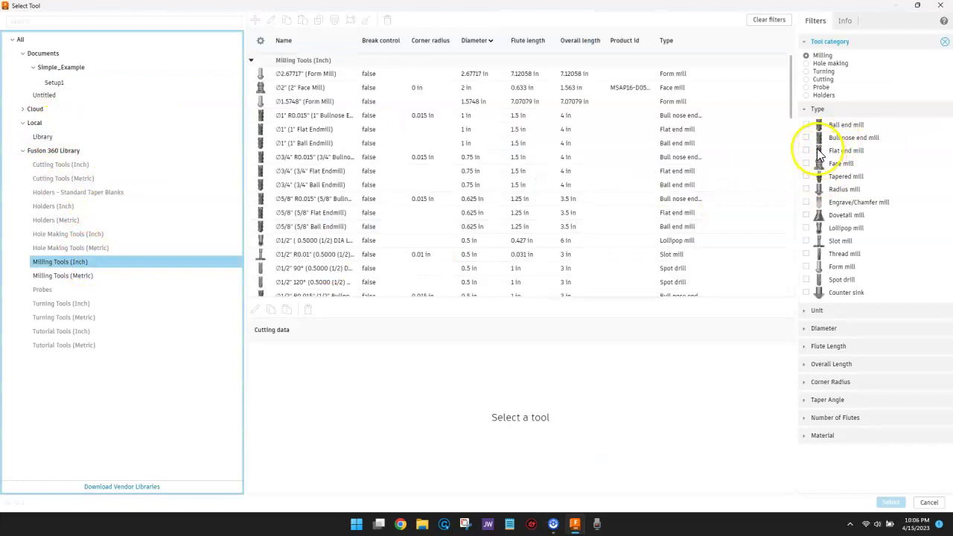
left_click(815, 149)
left_click(473, 73)
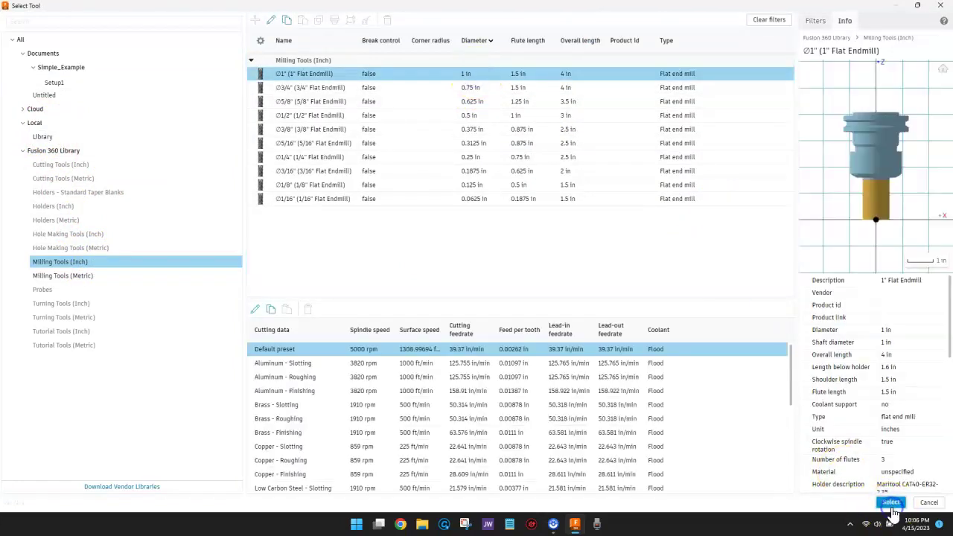
left_click(892, 503)
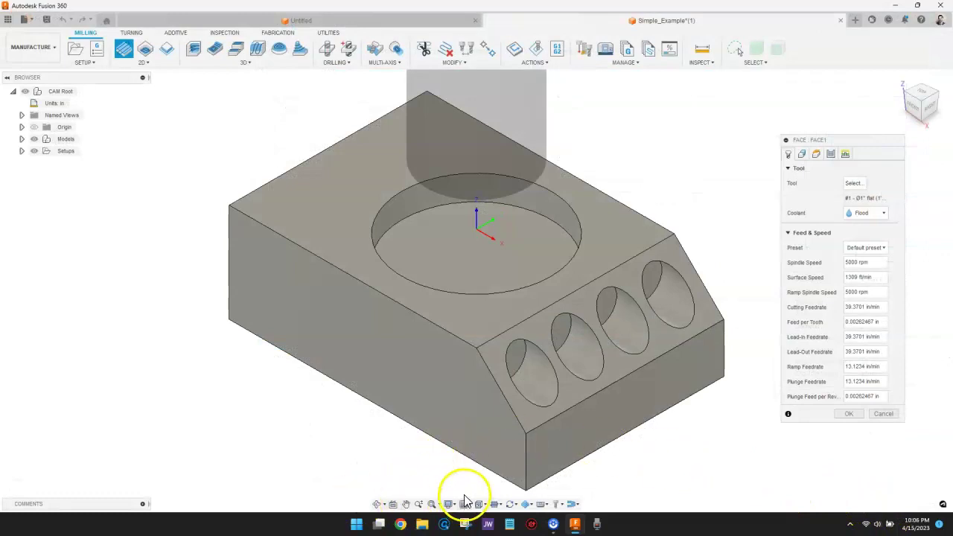
left_click(849, 414)
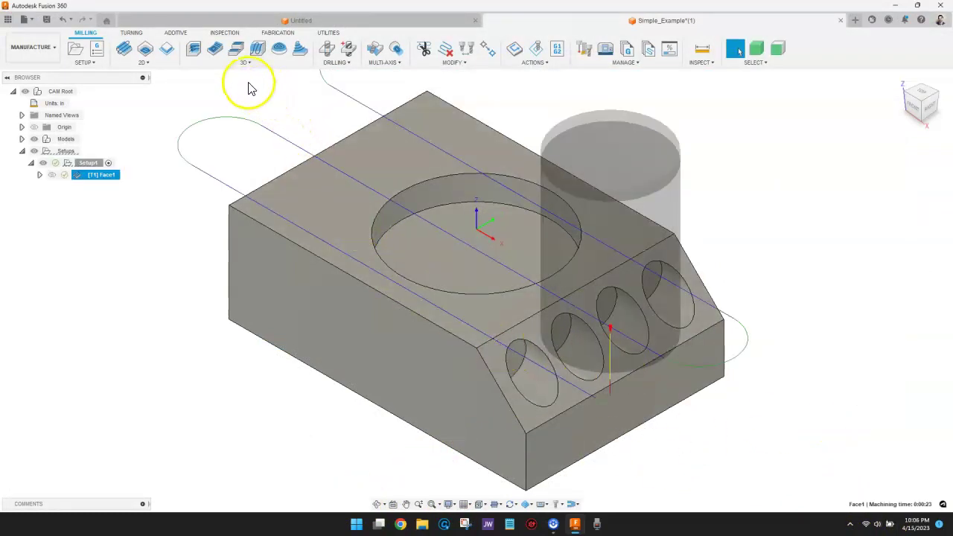
- Start a 2D Contour operation and use the Silhouette of the part body as its contour selection
left_click(156, 64)
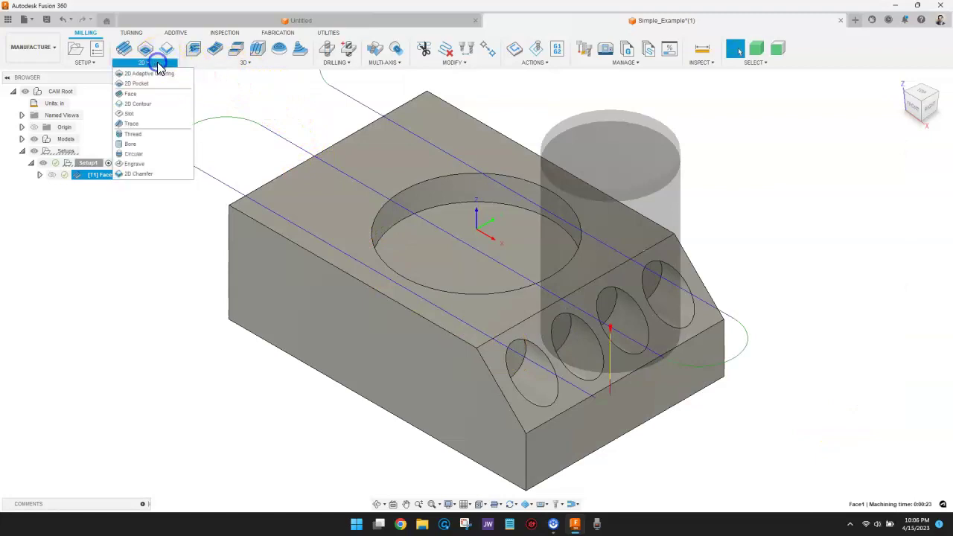
left_click(138, 104)
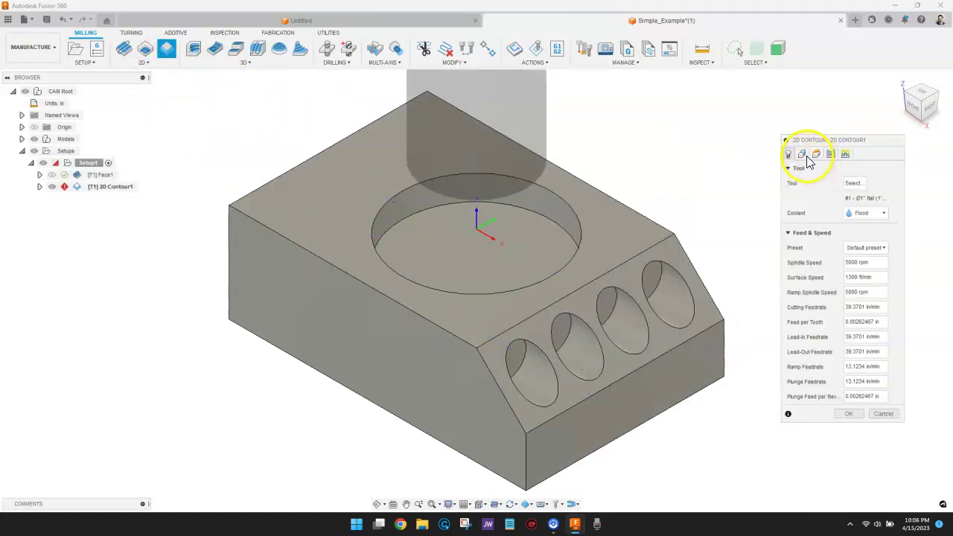
left_click(802, 154)
left_click(831, 215)
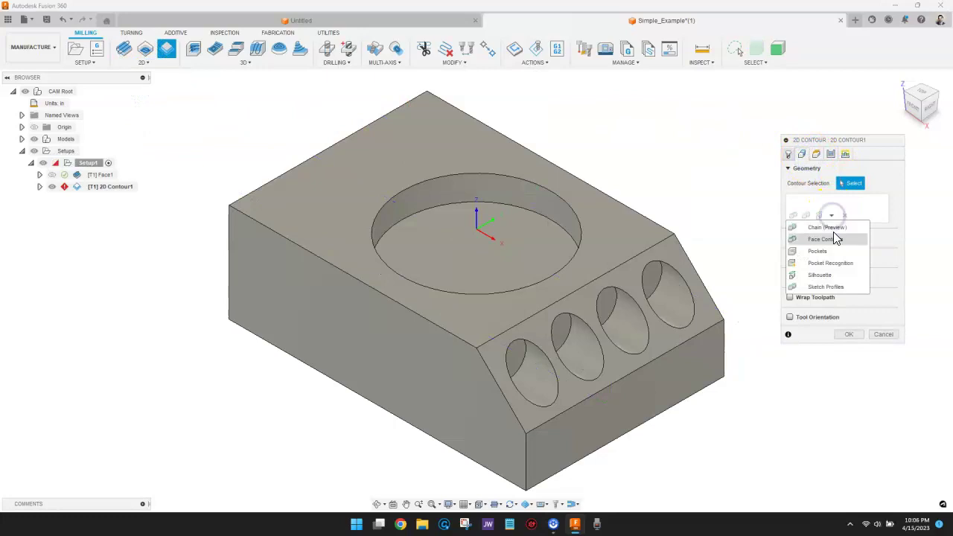
left_click(832, 275)
left_click(477, 393)
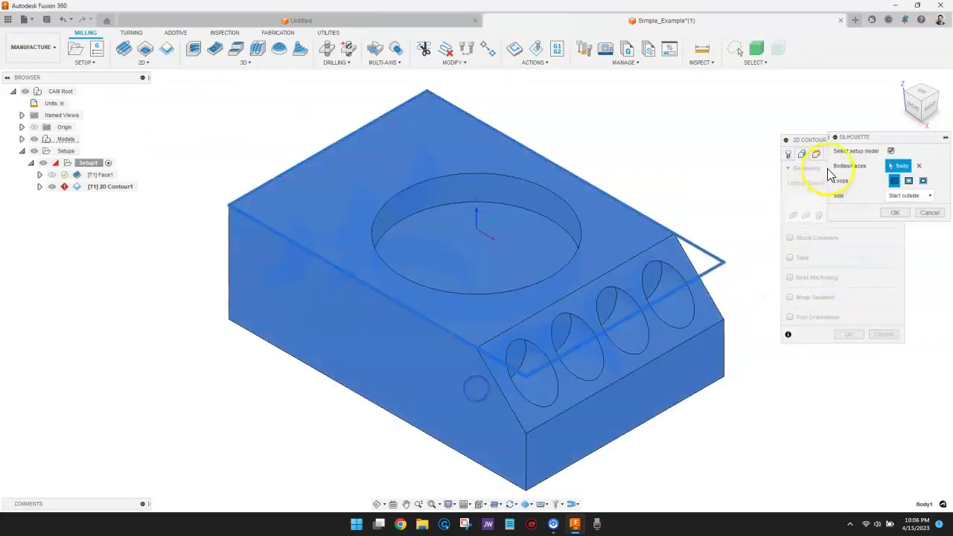
left_click(893, 213)
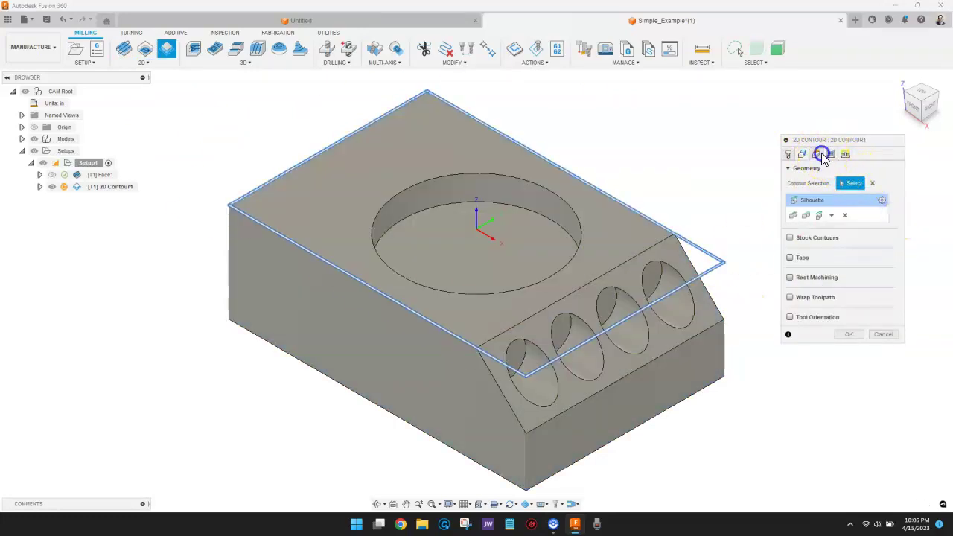
- Set the 2D contour's bottom height to Model bottom and generate the toolpath
left_click(828, 153)
left_click(849, 381)
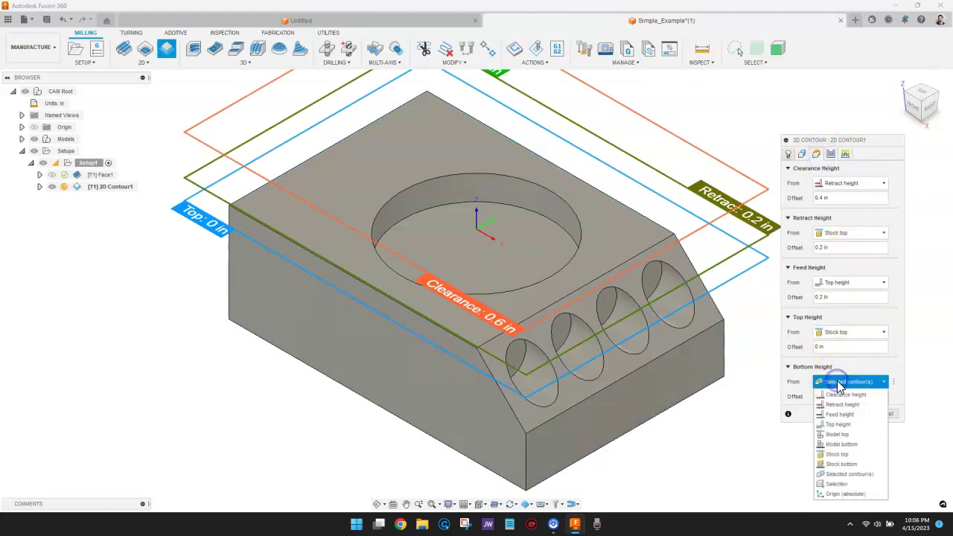
left_click(839, 445)
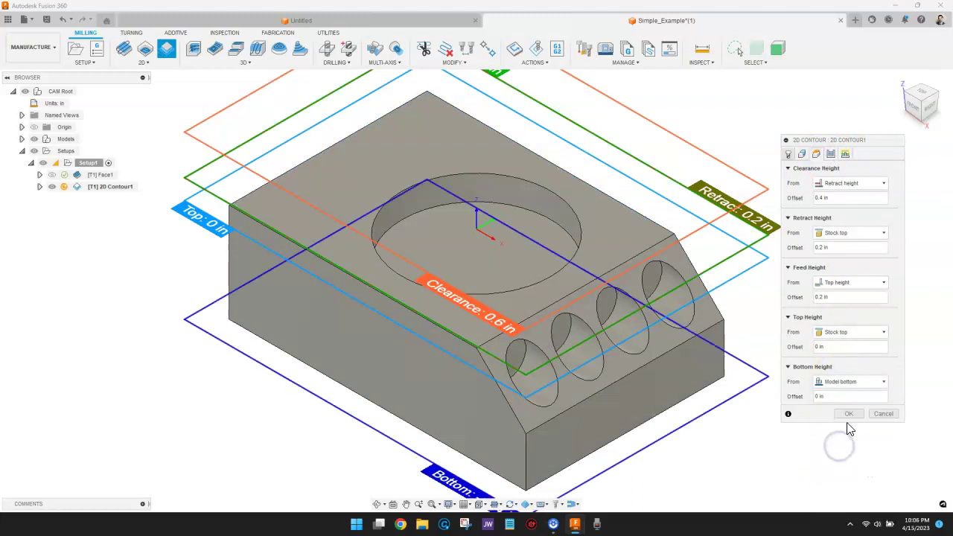
left_click(849, 414)
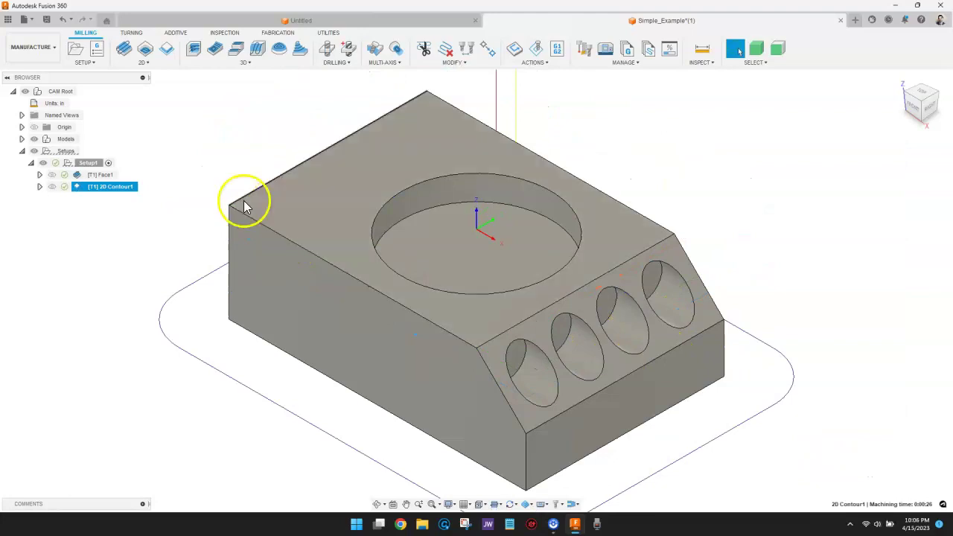
- Simulate Setup1's face and contour toolpaths through the cut, then exit the simulation
right_click(90, 167)
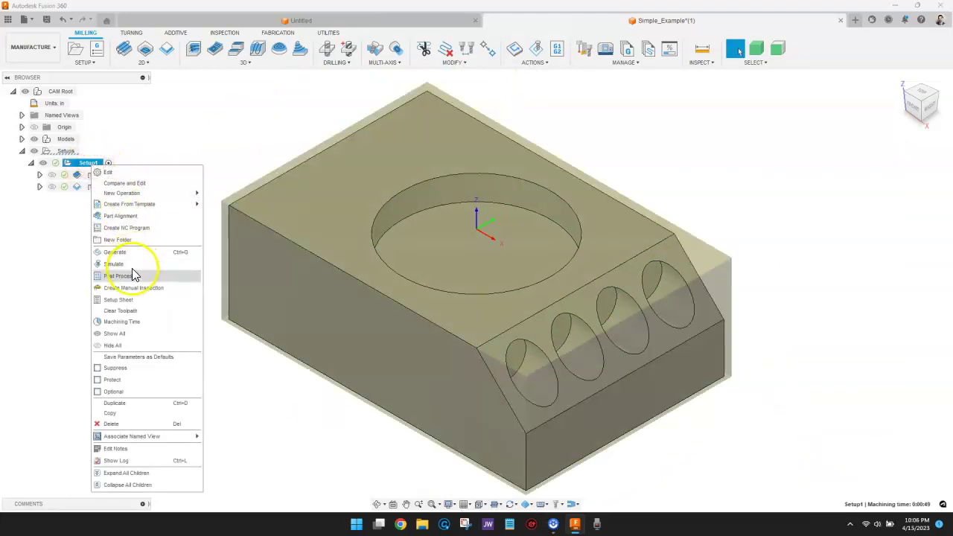
left_click(137, 265)
left_click(475, 465)
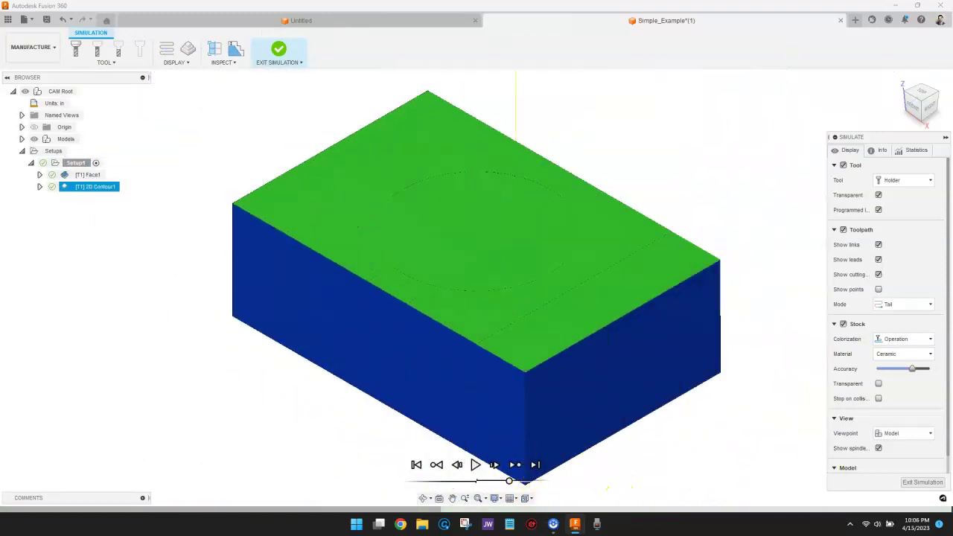
left_click_drag(849, 137, 768, 91)
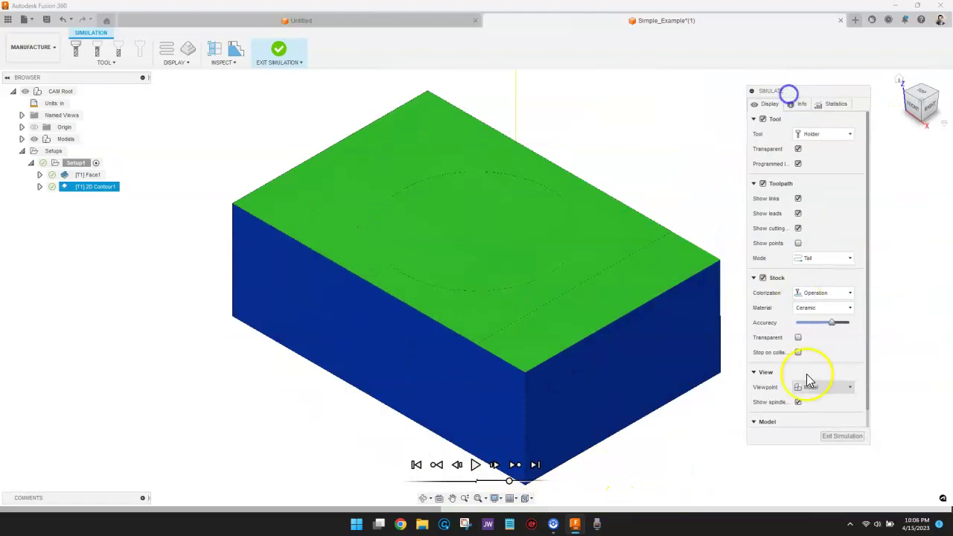
left_click(826, 437)
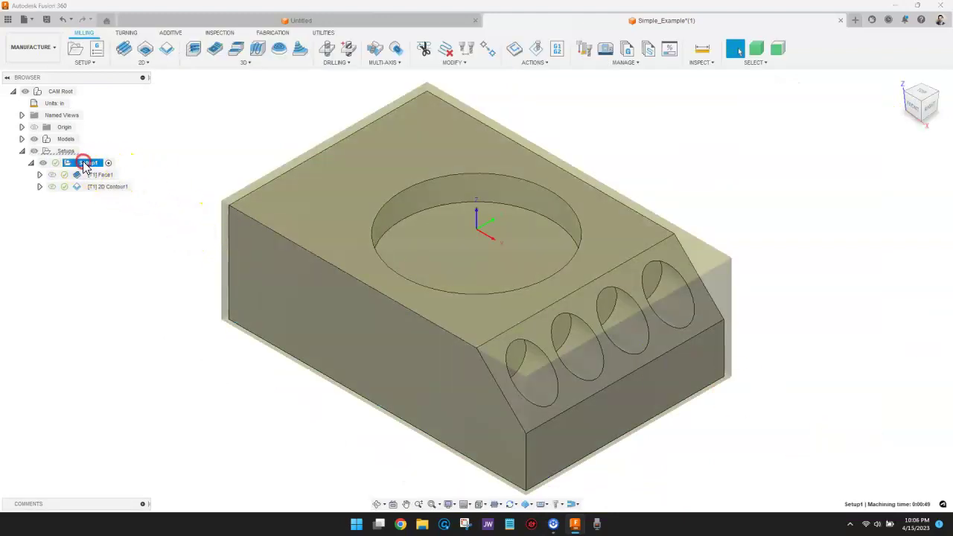
- Post process Setup1 with the FANUC post in inches as program 1001
right_click(83, 162)
mouse_move(119, 203)
left_click(123, 273)
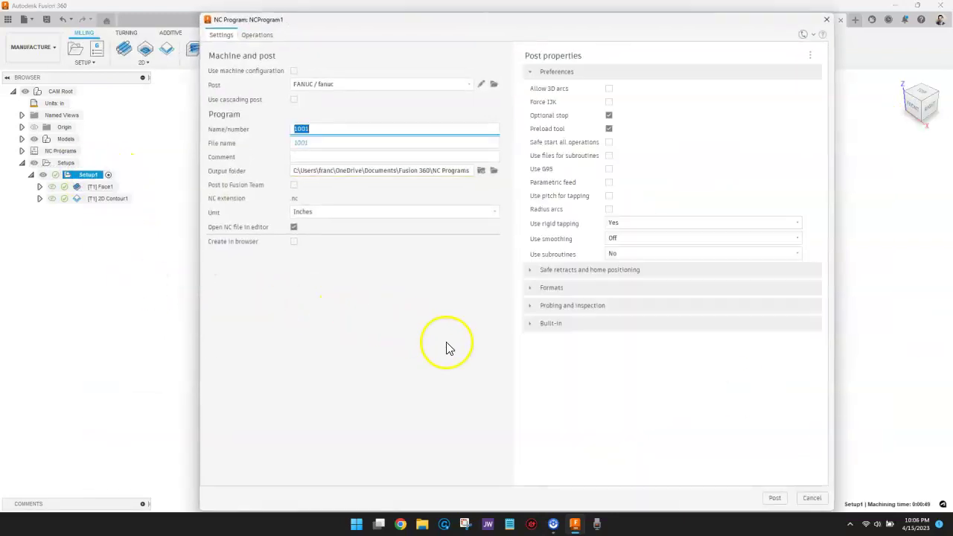
left_click(775, 497)
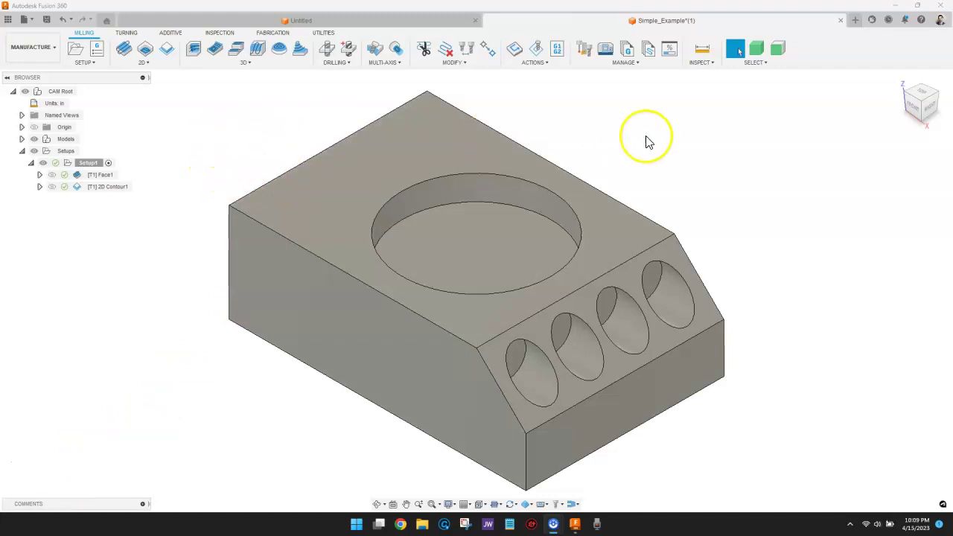
- Create a 2D Pocket operation on the floor of the large circular pocket with the 1" flat endmill
left_click(149, 64)
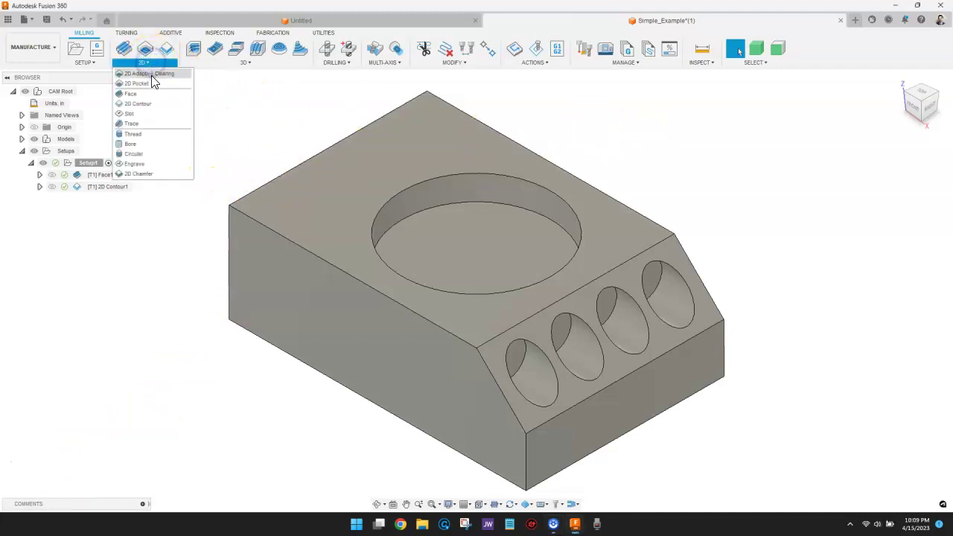
left_click(142, 84)
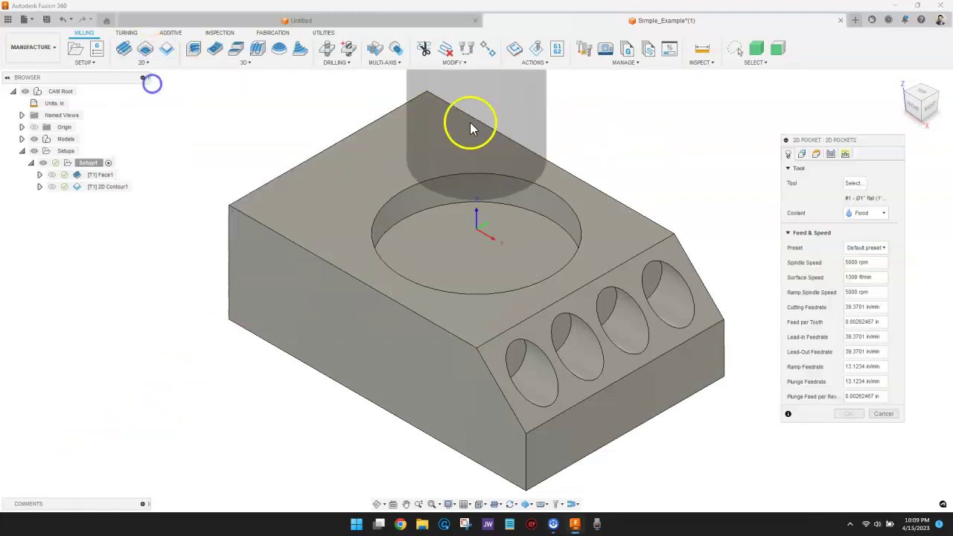
left_click(803, 155)
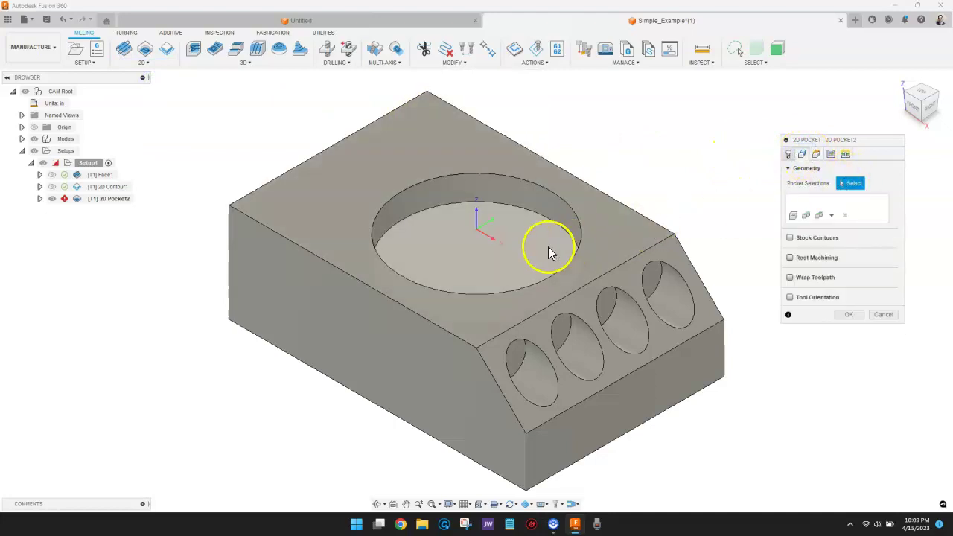
left_click(549, 248)
left_click(831, 155)
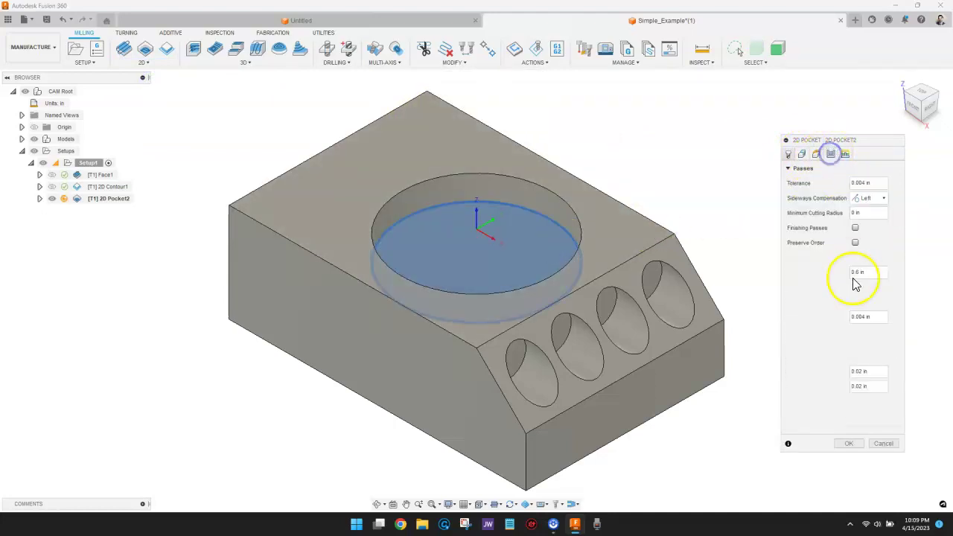
left_click(846, 414)
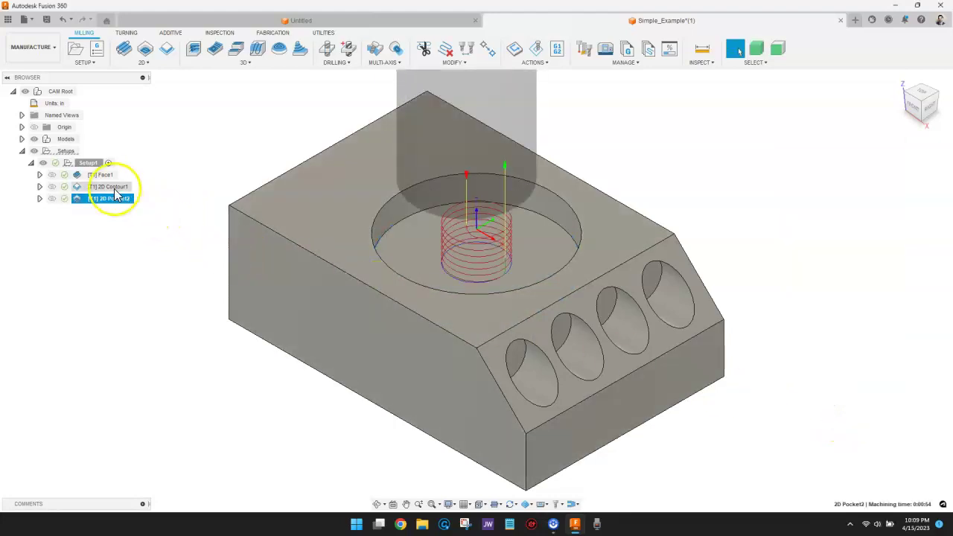
- Simulate all of Setup1's toolpaths, including the new 2D pocket, through the cut and exit the simulation
right_click(98, 163)
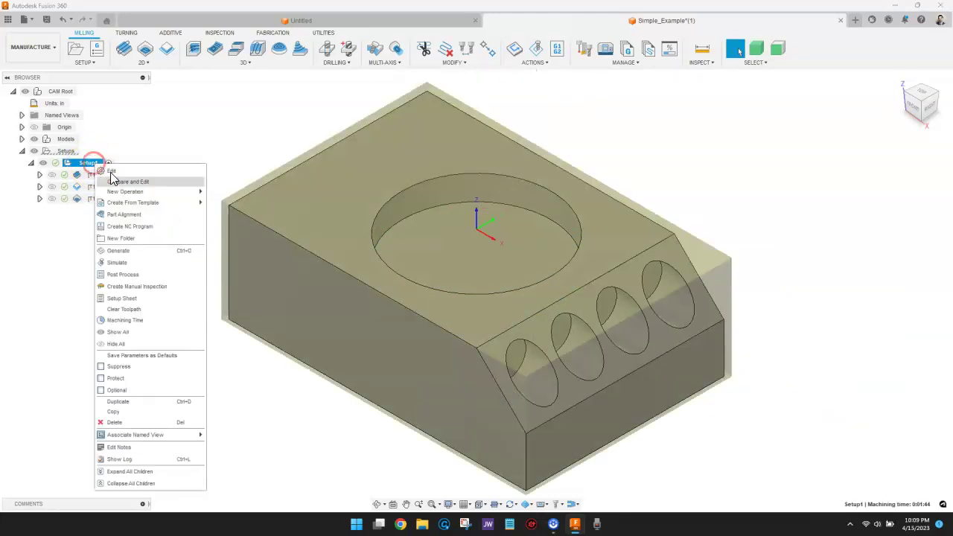
left_click(126, 262)
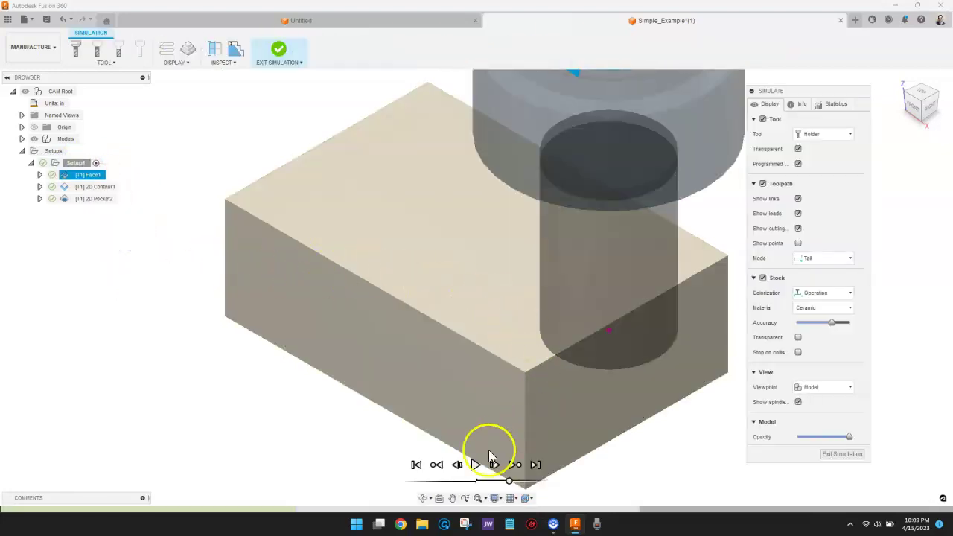
left_click(476, 464)
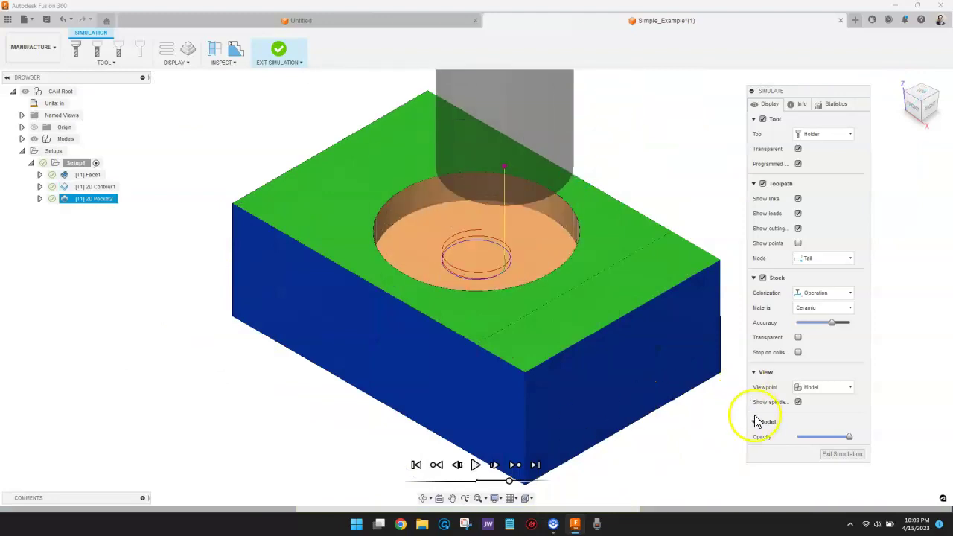
left_click(833, 454)
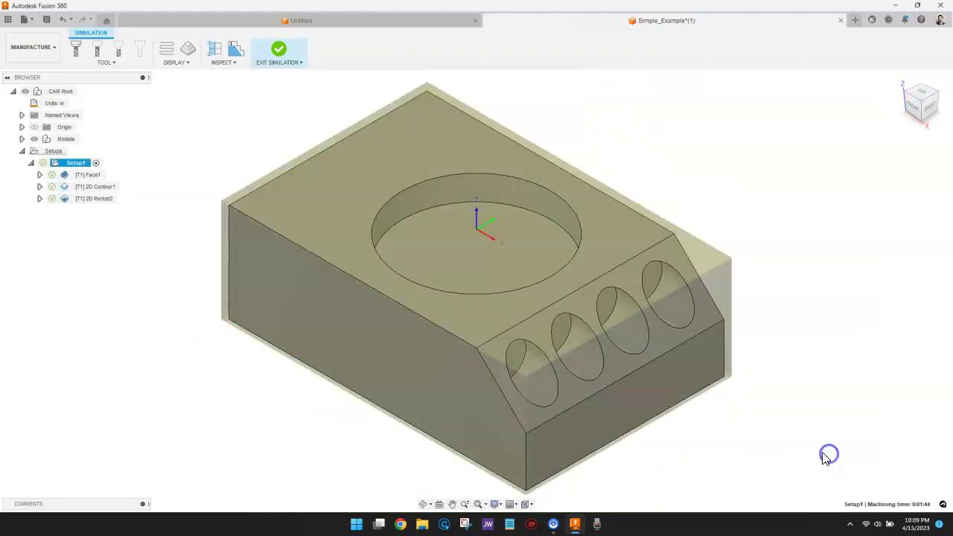
- Orbit the part toward the front and review the face, 2D contour and 2D pocket toolpaths one by one
left_click_drag(924, 108, 842, 88)
left_click(921, 108)
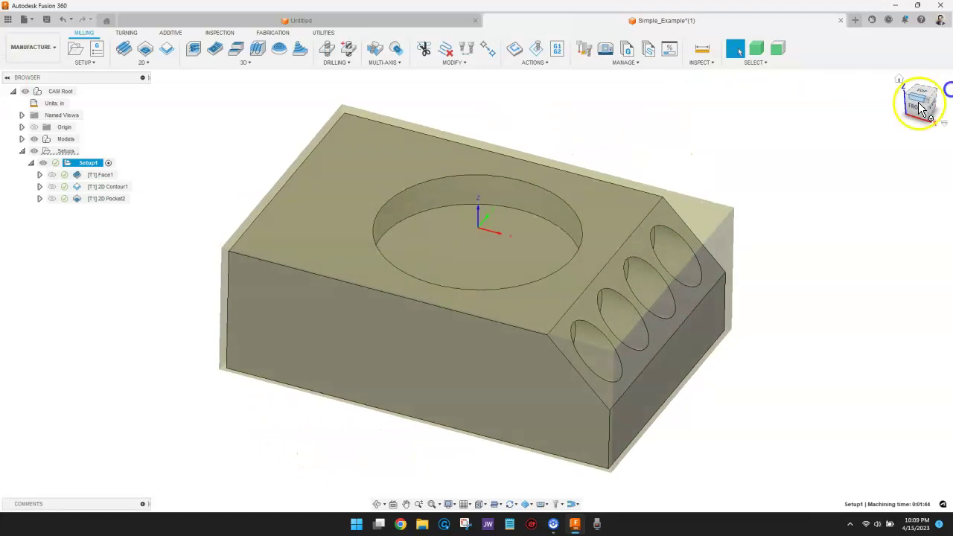
left_click(98, 177)
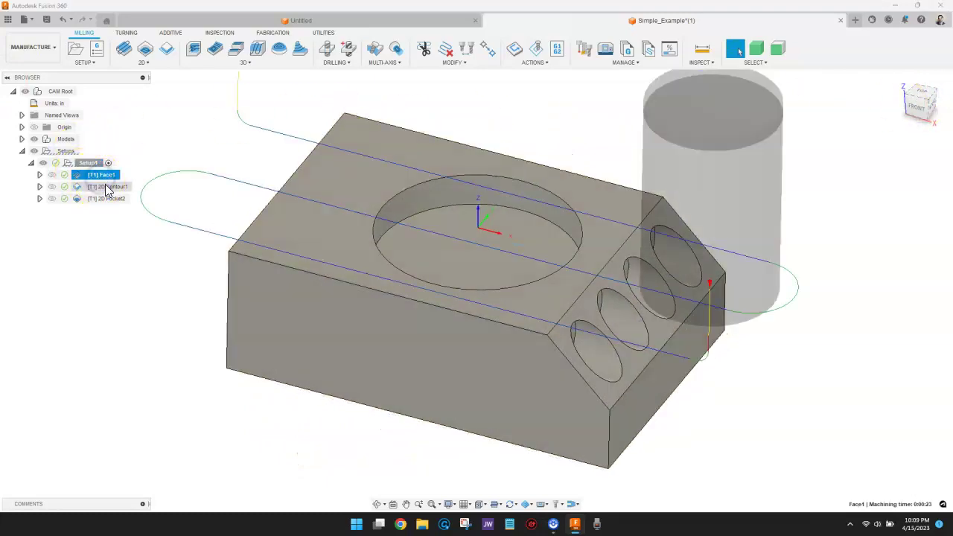
left_click(106, 187)
left_click(110, 200)
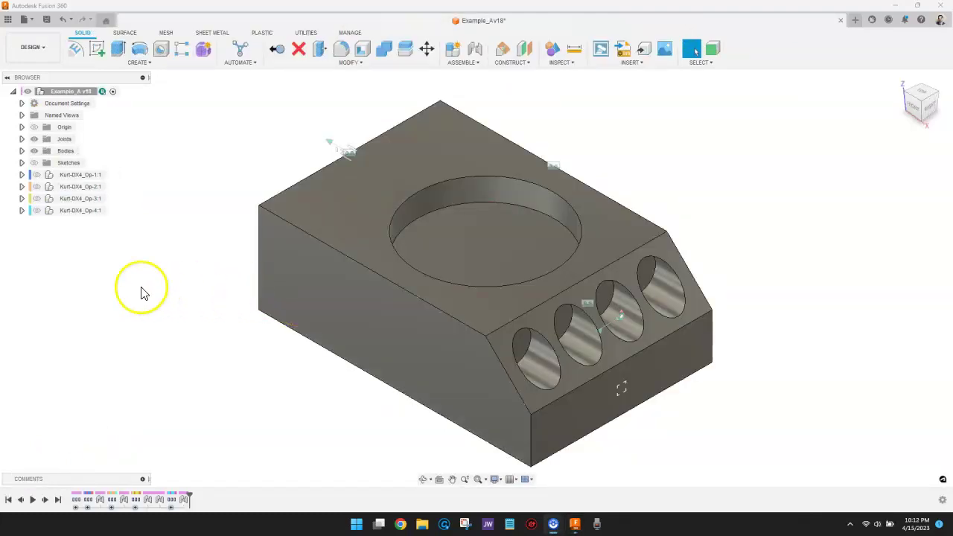
- List the bodies of Example_A and toggle visibility between Body1 and Body2_No_Holes to compare them
left_click(22, 151)
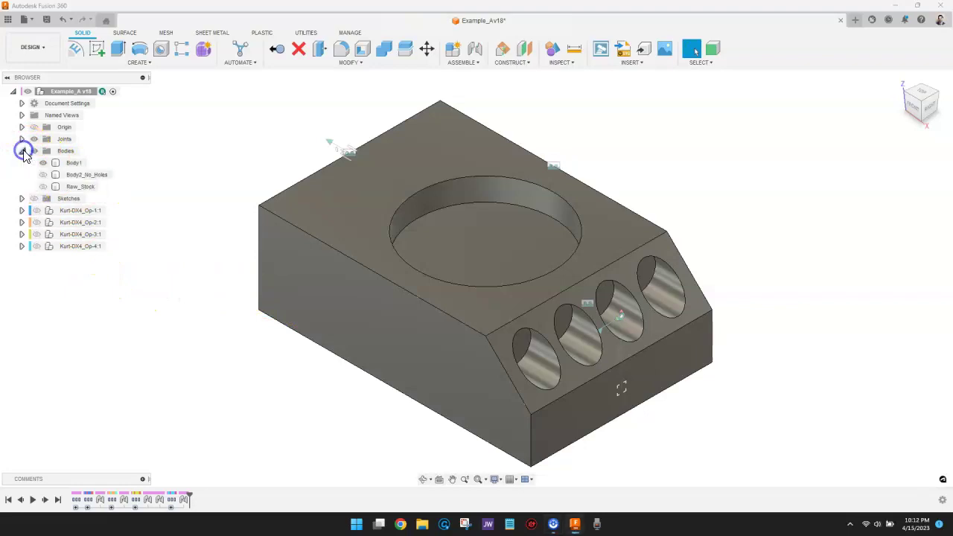
left_click(72, 162)
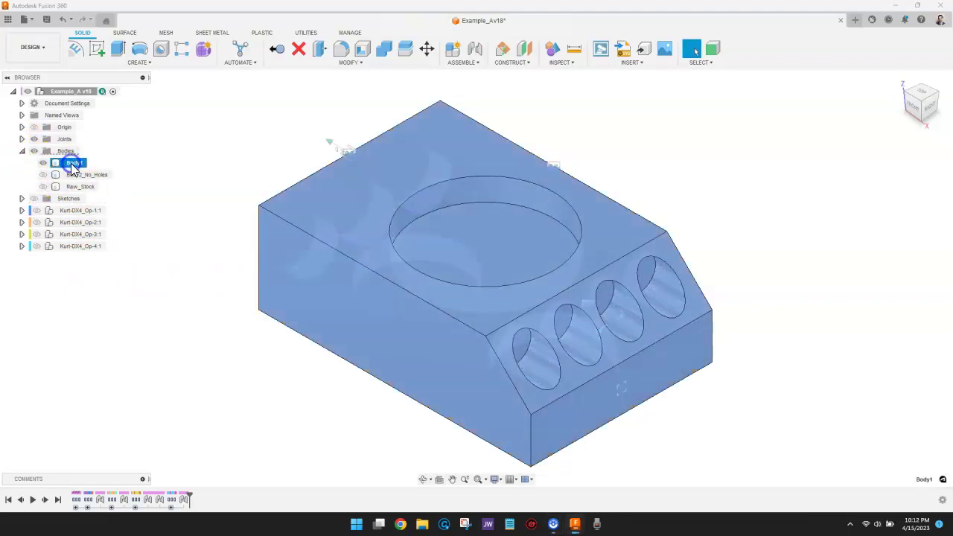
left_click(45, 175, "ctrl")
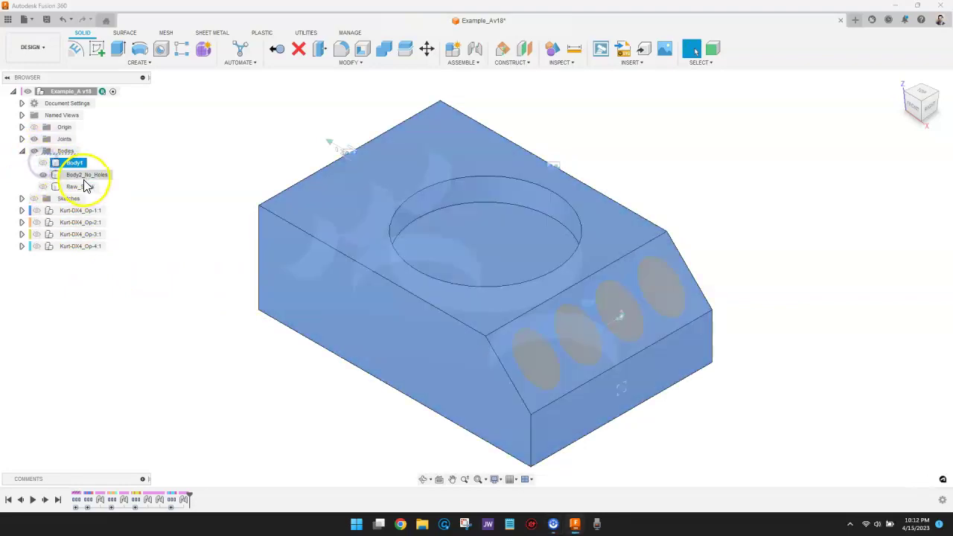
left_click(42, 162)
left_click(42, 162)
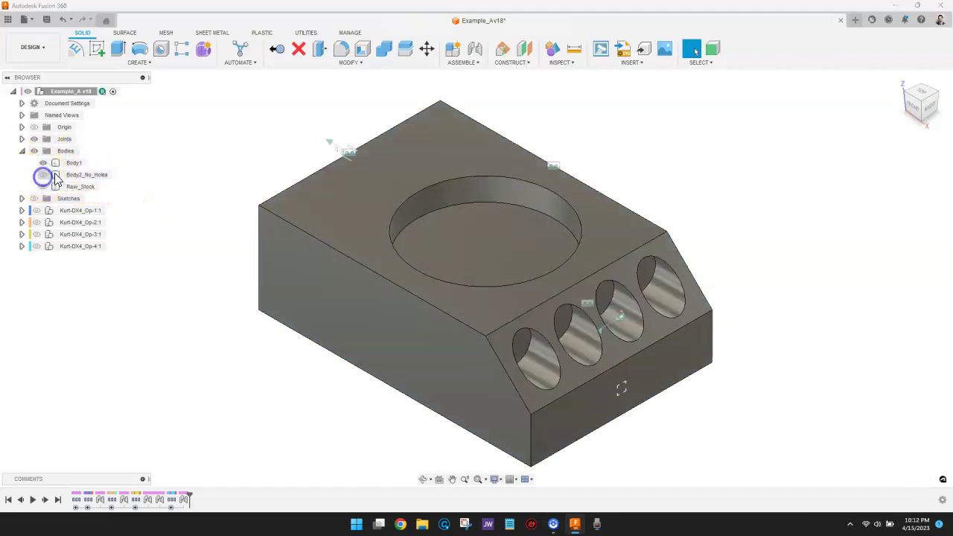
left_click(72, 163)
left_click(186, 162)
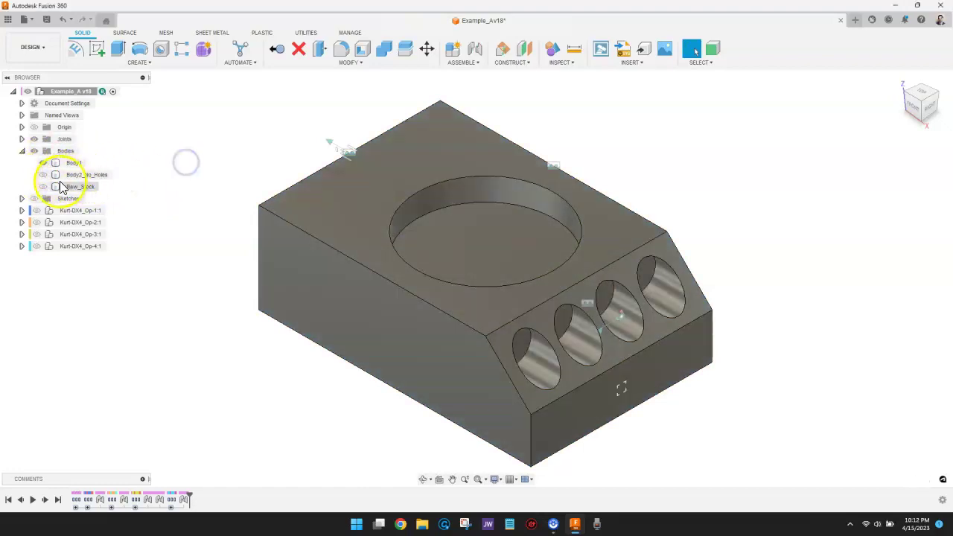
- Display Raw_Stock and Body2_No_Holes one at a time in place of Body1, and restore Body1's visibility
left_click(43, 186)
left_click(41, 163)
left_click(80, 186)
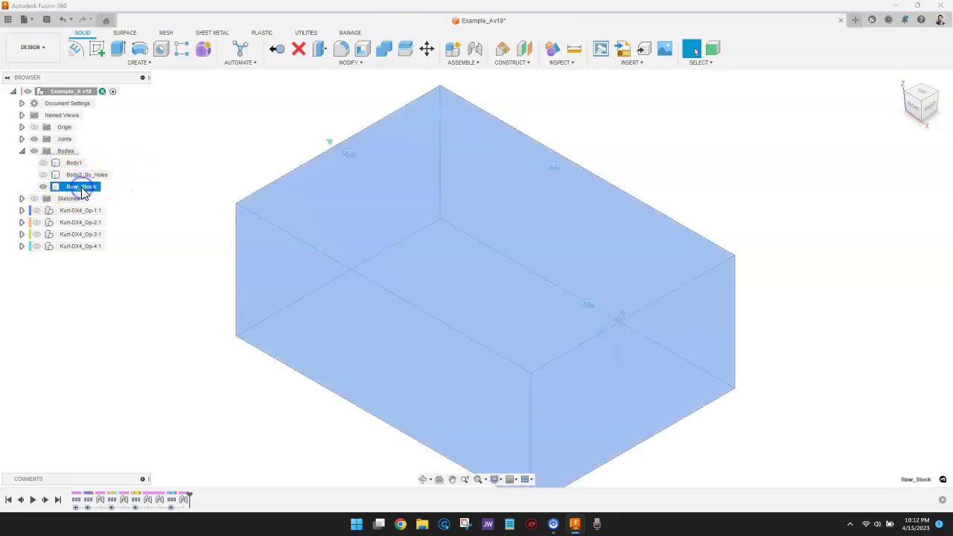
left_click(43, 174)
left_click(43, 186)
left_click(87, 174)
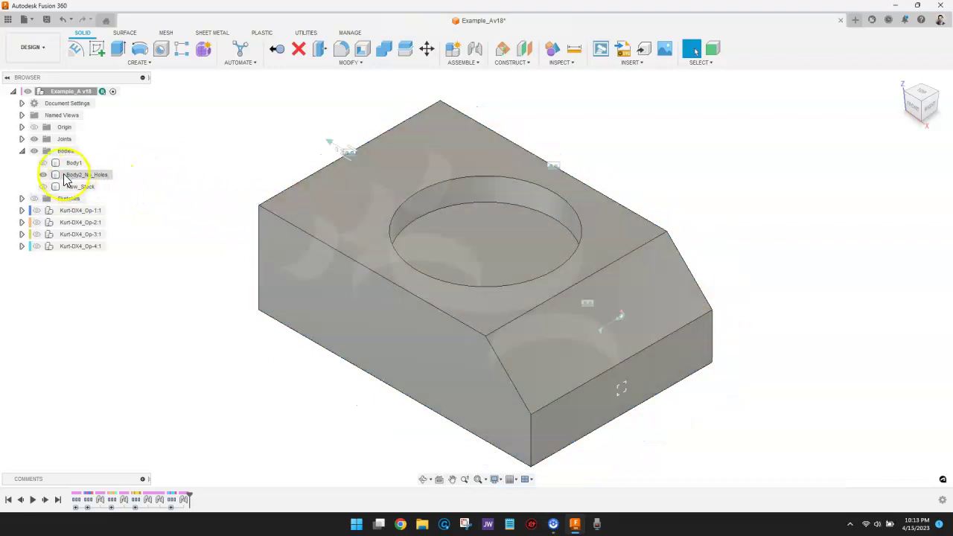
left_click(44, 163)
left_click(42, 174)
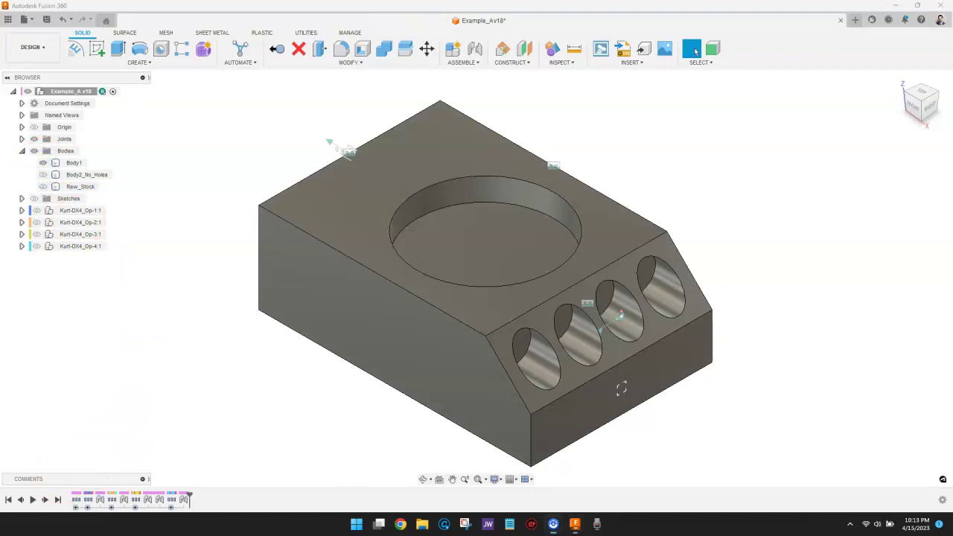
- Show the Kurt-DX4_Op-1 vise with Body1 and briefly display the other operations' vises alongside it
left_click(43, 164)
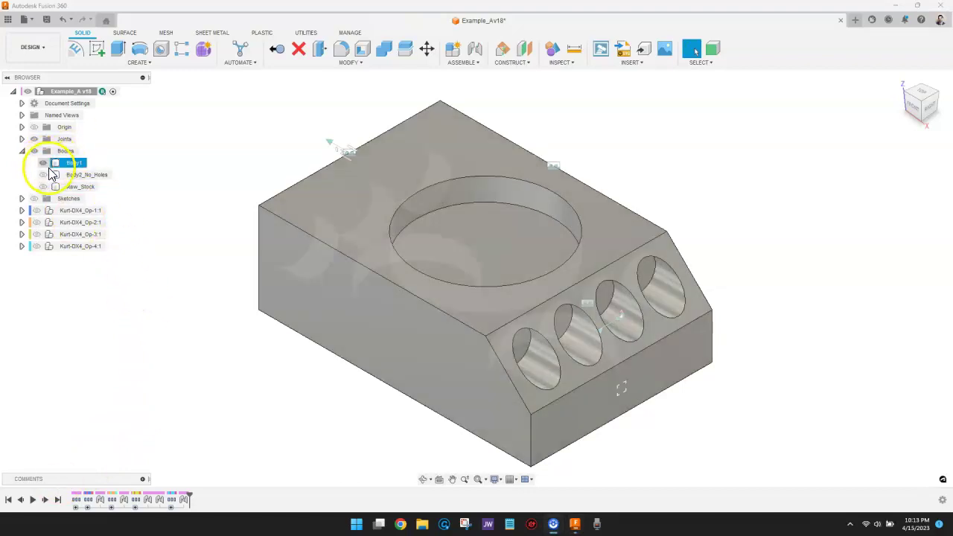
left_click(44, 211)
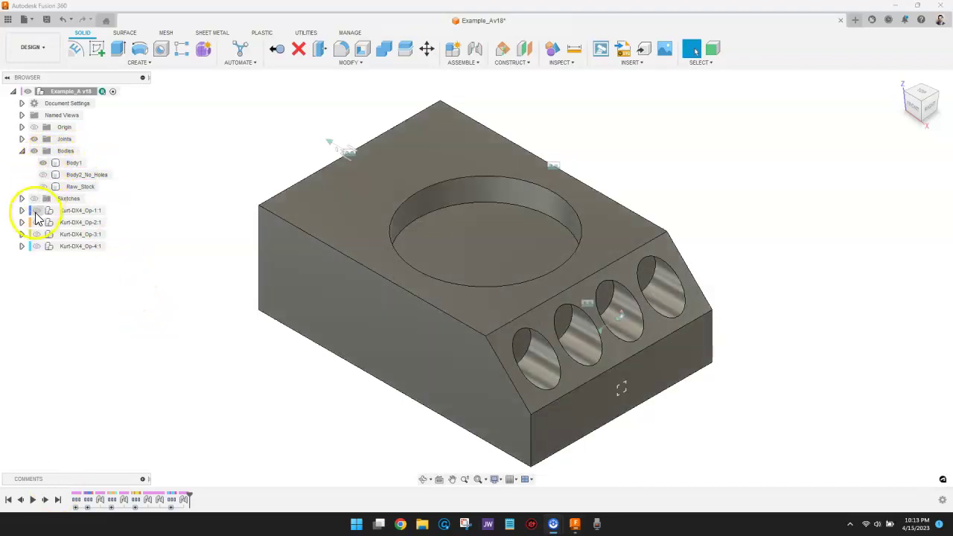
left_click(39, 212)
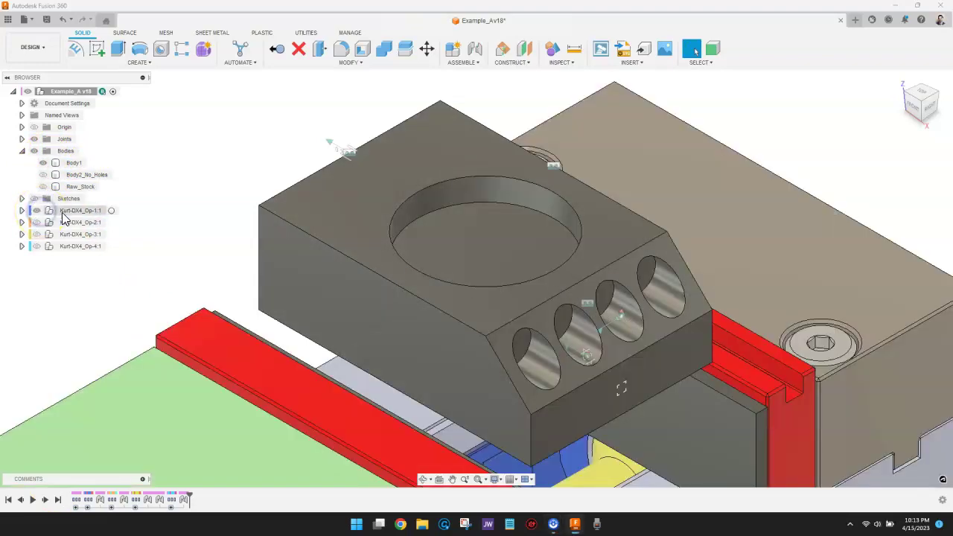
scroll(332, 209, "down", 5)
left_click(40, 223)
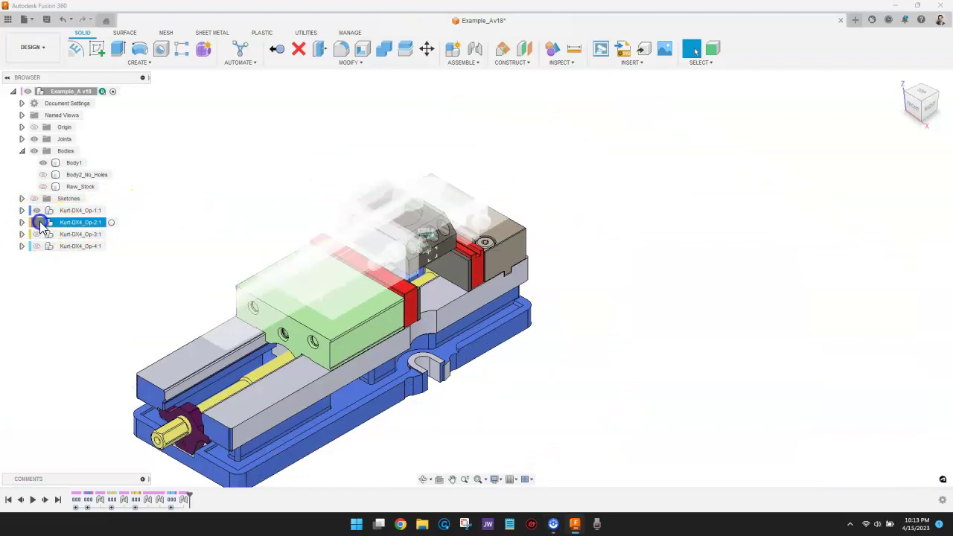
left_click(36, 222)
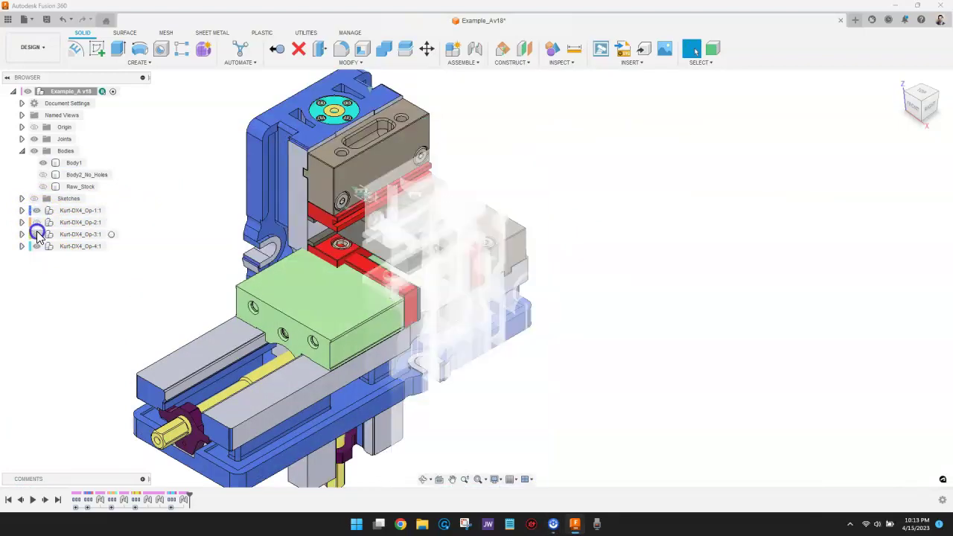
left_click(35, 248)
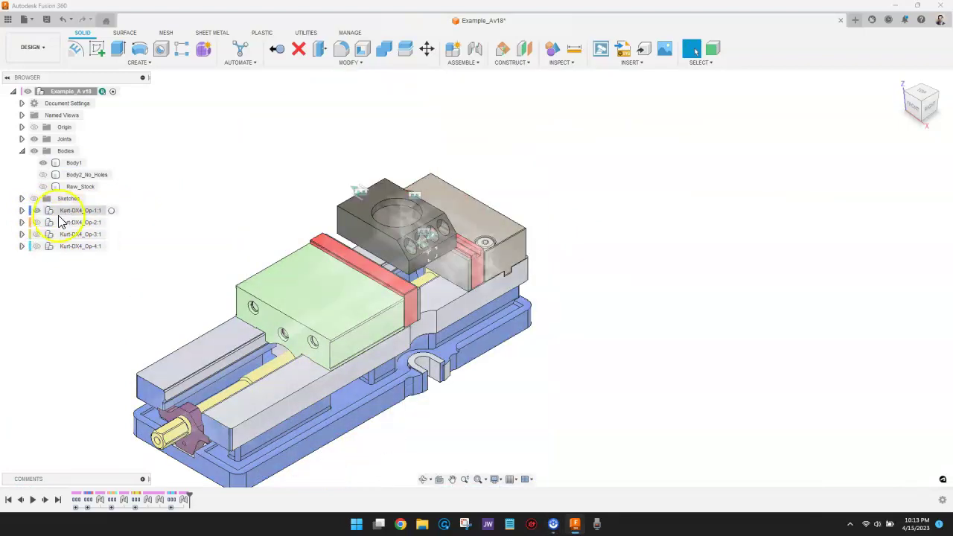
- View the Op-2, Op-3 and Op-4 vise placements around Body1, returning to only the Op-1 vise
left_click(36, 210)
left_click(38, 238)
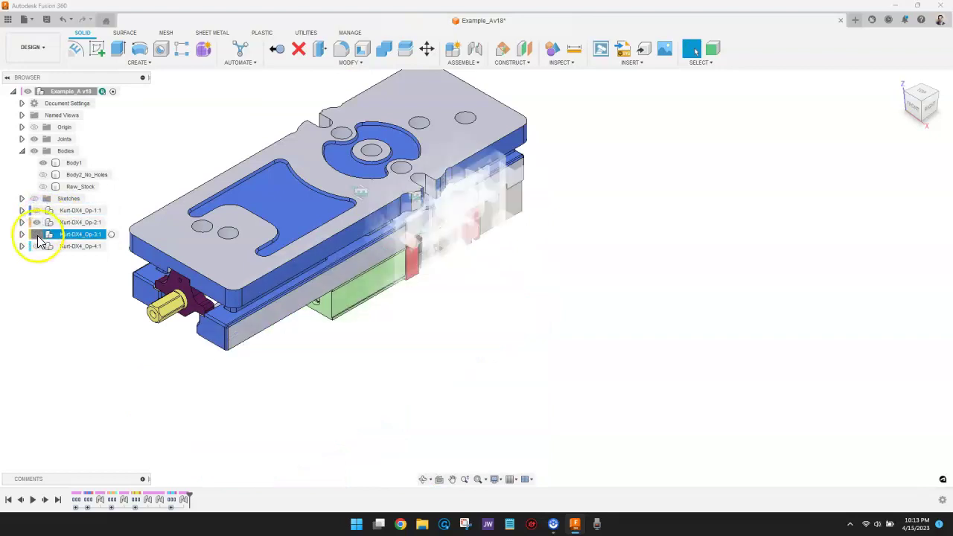
left_click(39, 234)
left_click(37, 246)
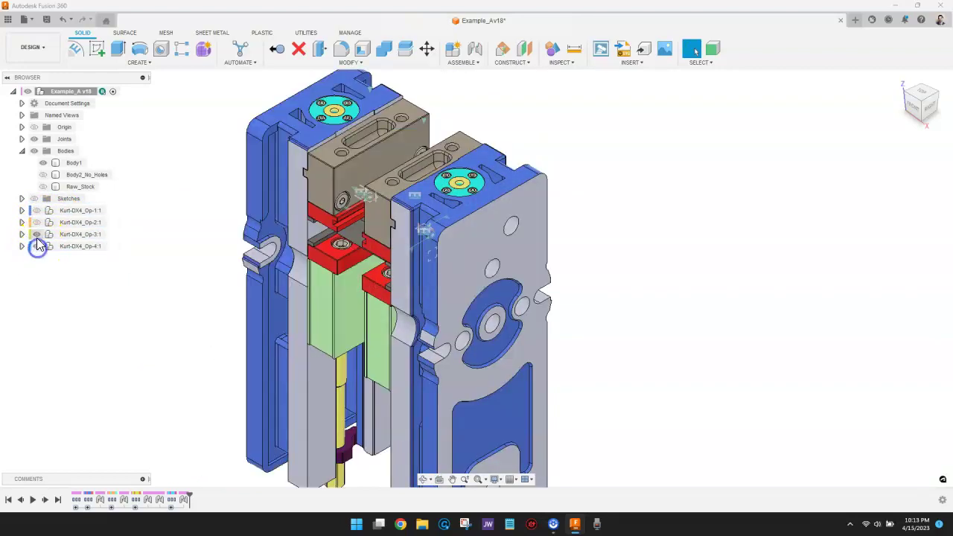
left_click(37, 237)
left_click(46, 222)
left_click(39, 212)
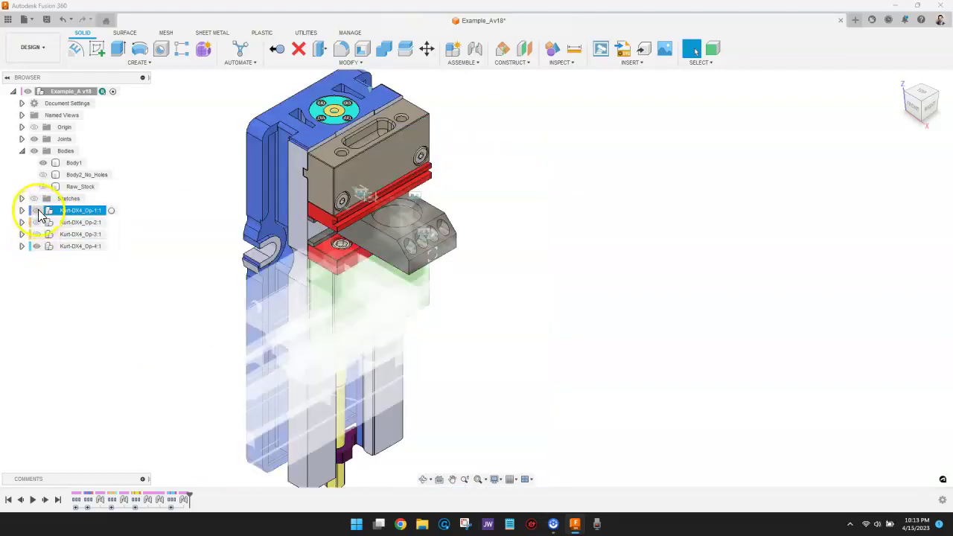
left_click(37, 211)
left_click(38, 246)
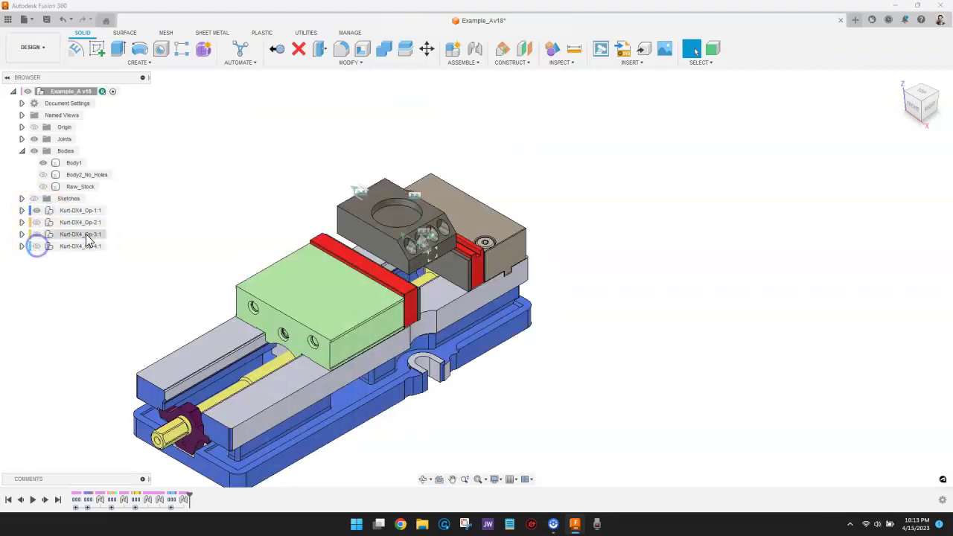
- Reframe the assembly, view the four Kurt vises' overlapping positions around the part, and hide them all
scroll(462, 225, "down", 3)
left_click(383, 215)
scroll(378, 234, "up", 2)
left_click(246, 223)
scroll(186, 220, "up", 2)
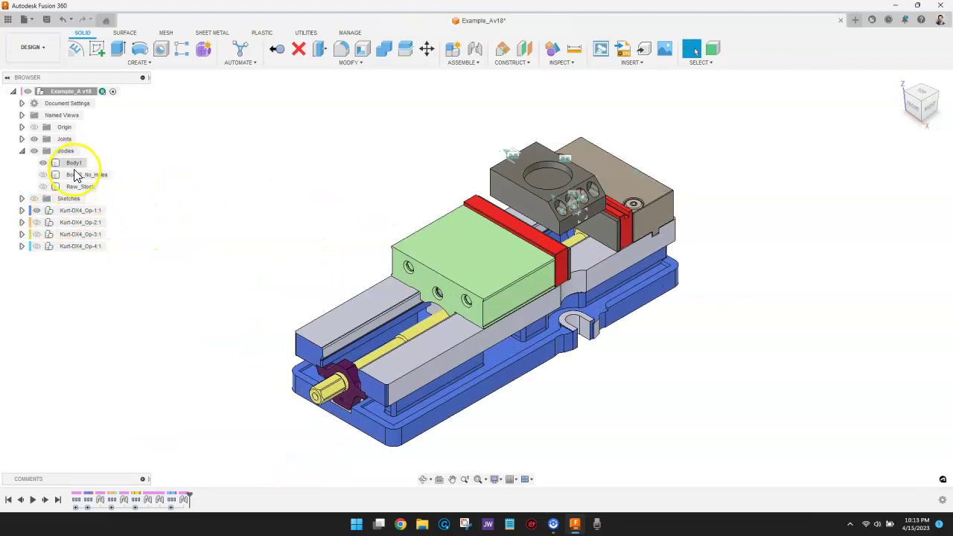
left_click(35, 222)
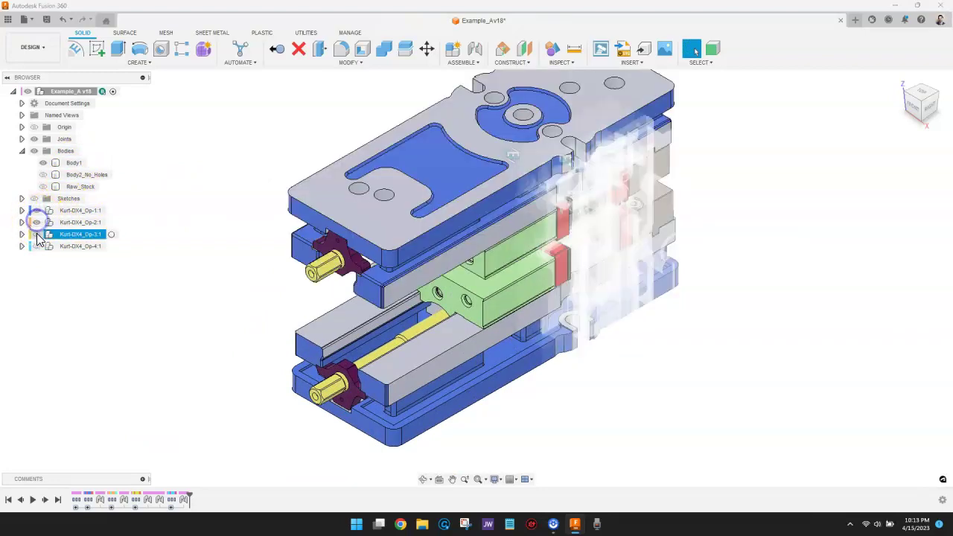
left_click(36, 222)
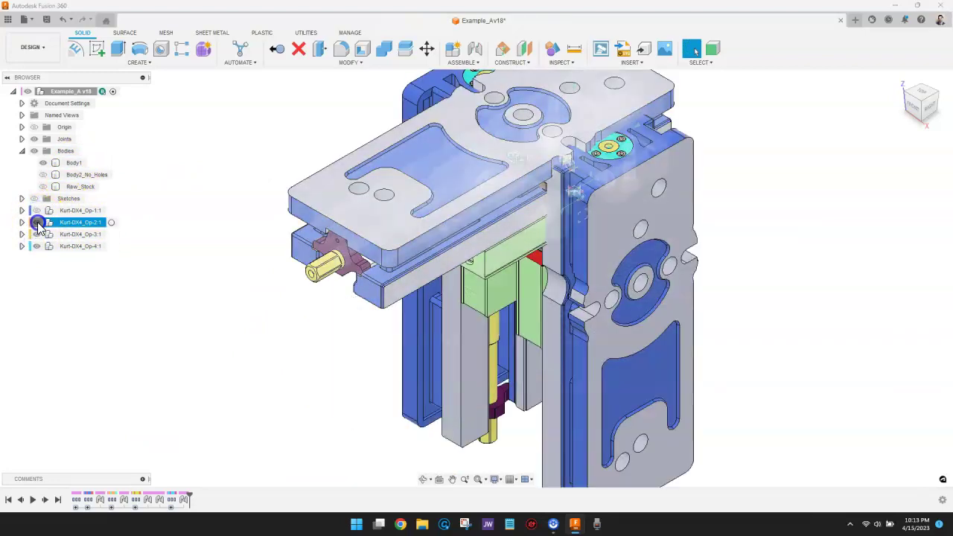
left_click(36, 235)
left_click(37, 246)
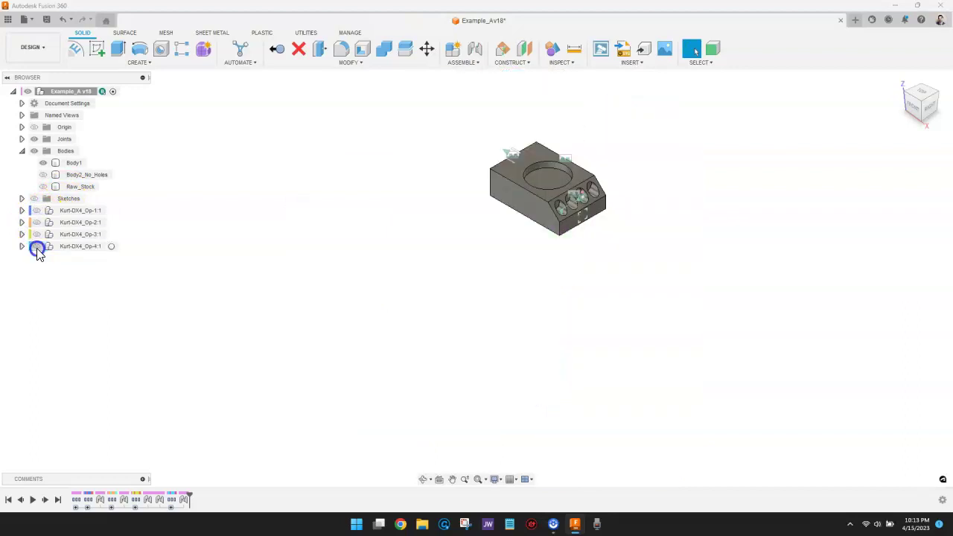
- Cycle through the Op-1 to Op-4 vises individually around Body1, ending with only the Op-1 vise shown
left_click(36, 211)
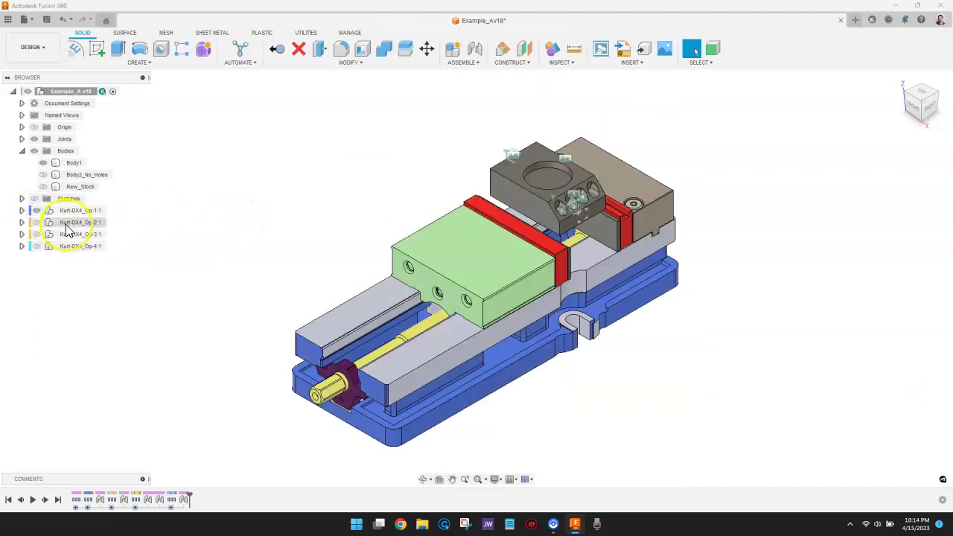
left_click(36, 222)
left_click(36, 211)
left_click(37, 234)
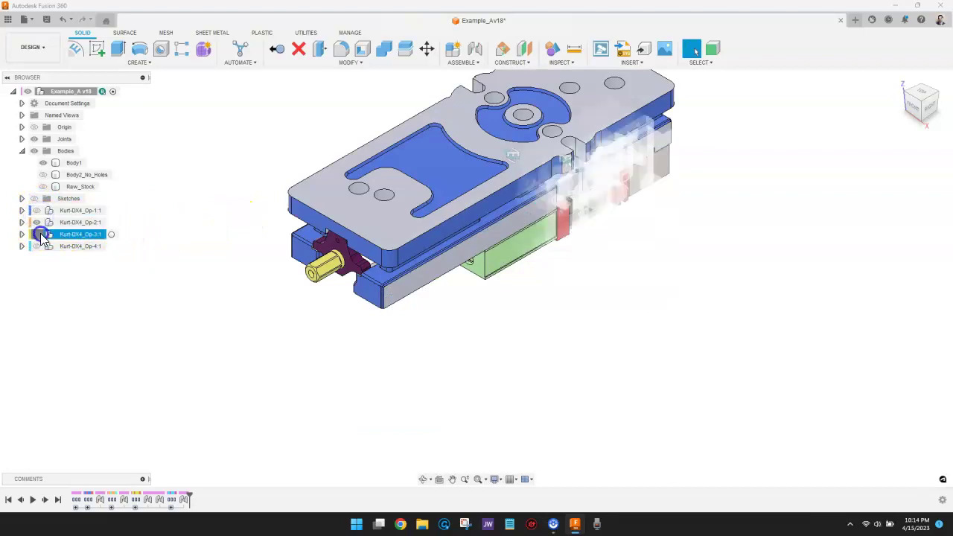
left_click(39, 222)
left_click(36, 246)
left_click(38, 234)
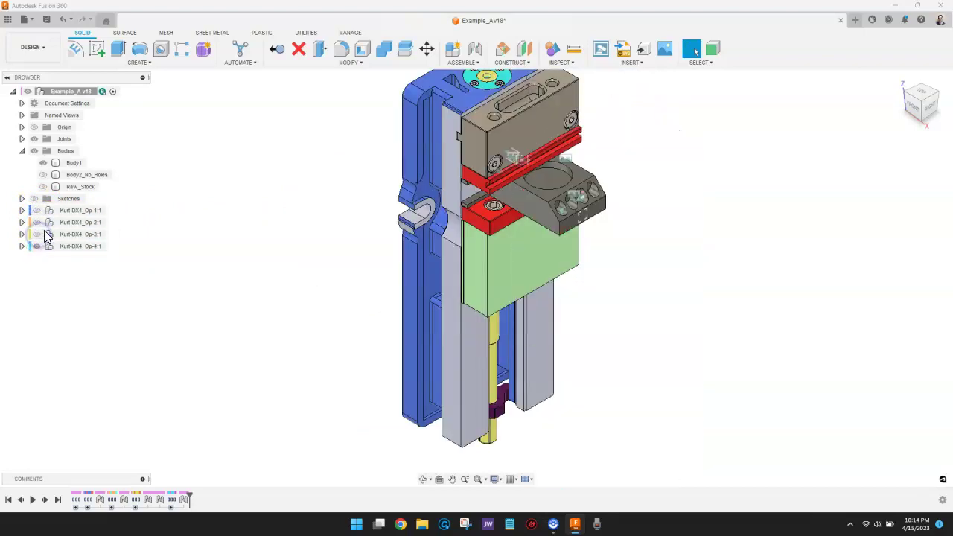
left_click(35, 211)
left_click(36, 246)
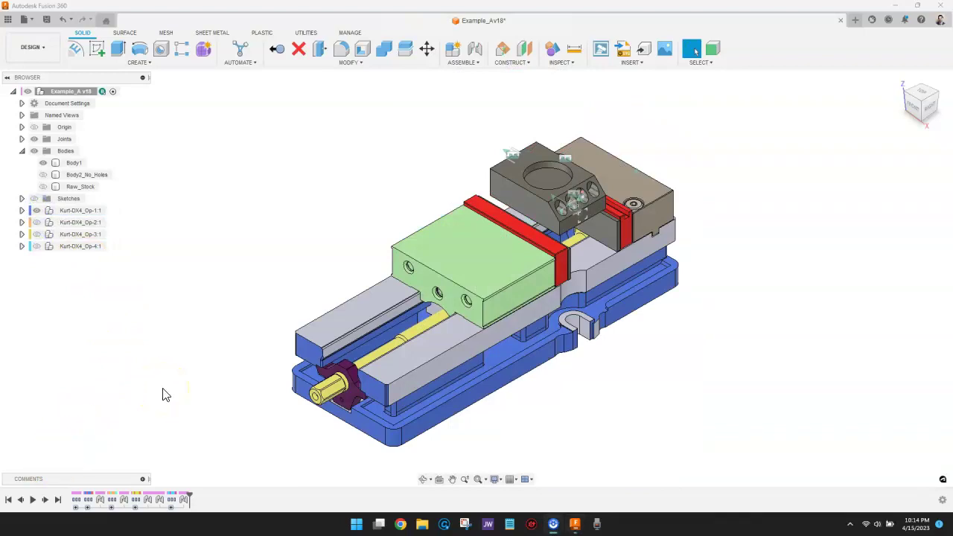
- Switch to the Manufacture workspace and enable syncing of view, visibility and ViewCube with the active setup
left_click(41, 49)
left_click(31, 159)
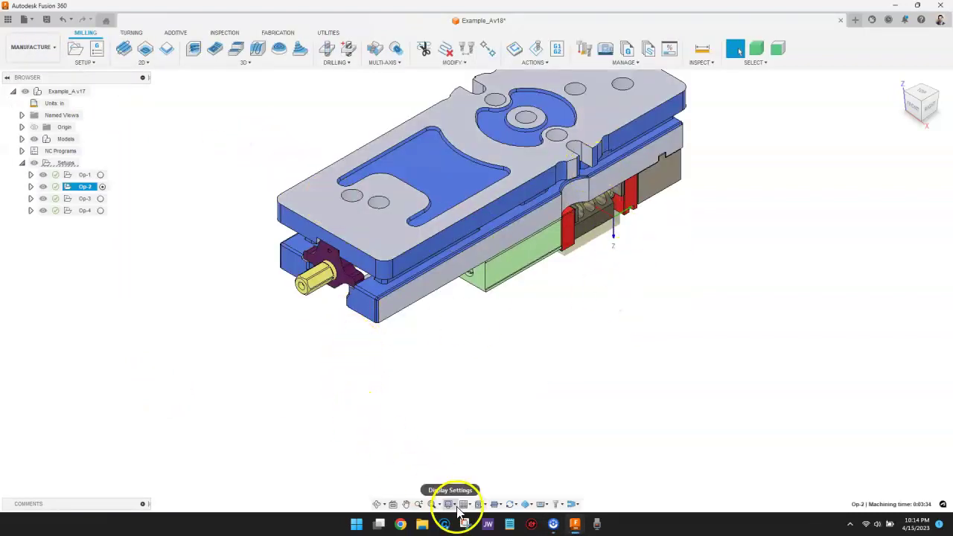
left_click(517, 505)
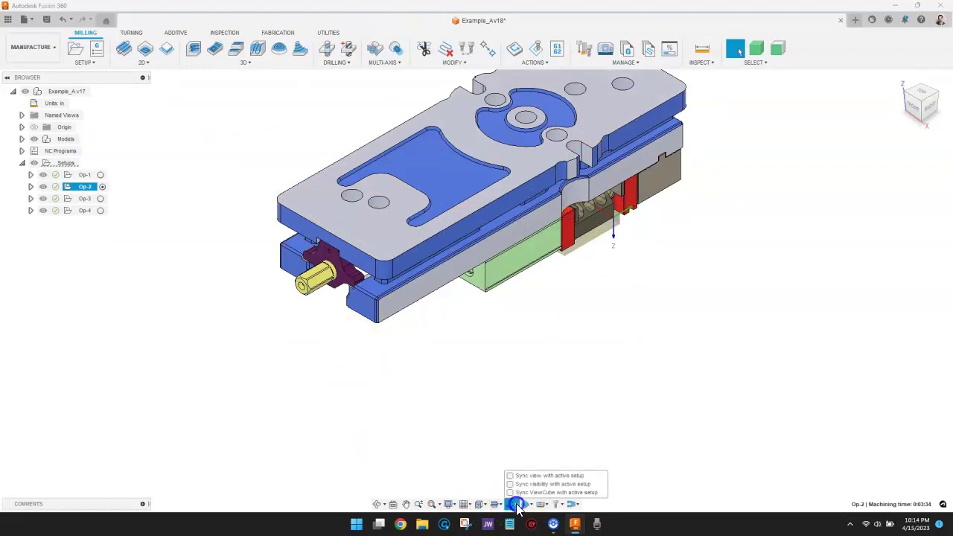
left_click(511, 477)
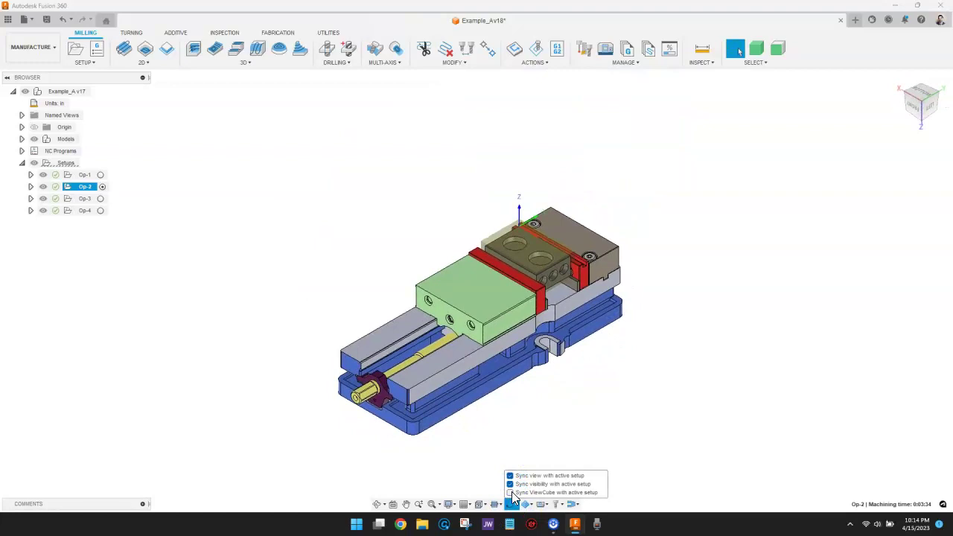
left_click(511, 493)
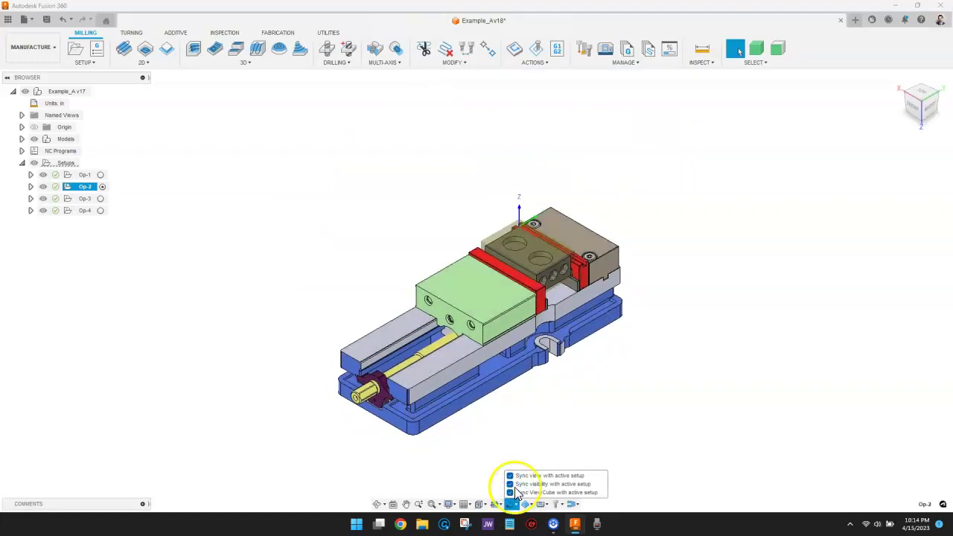
left_click(541, 440)
- Activate setups Op-1 through Op-4 in turn to view their synced orientations and vises, ending on Op-1
left_click(101, 176)
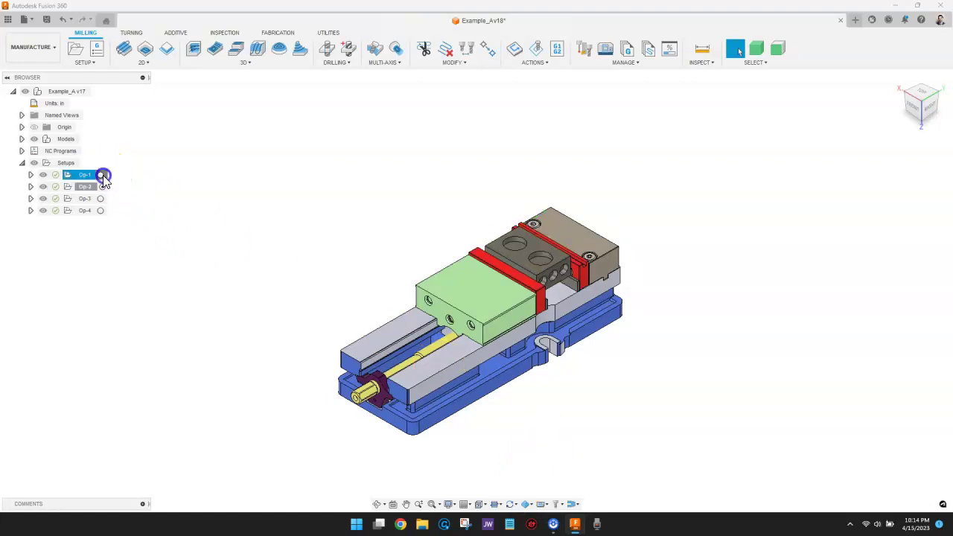
left_click(101, 186)
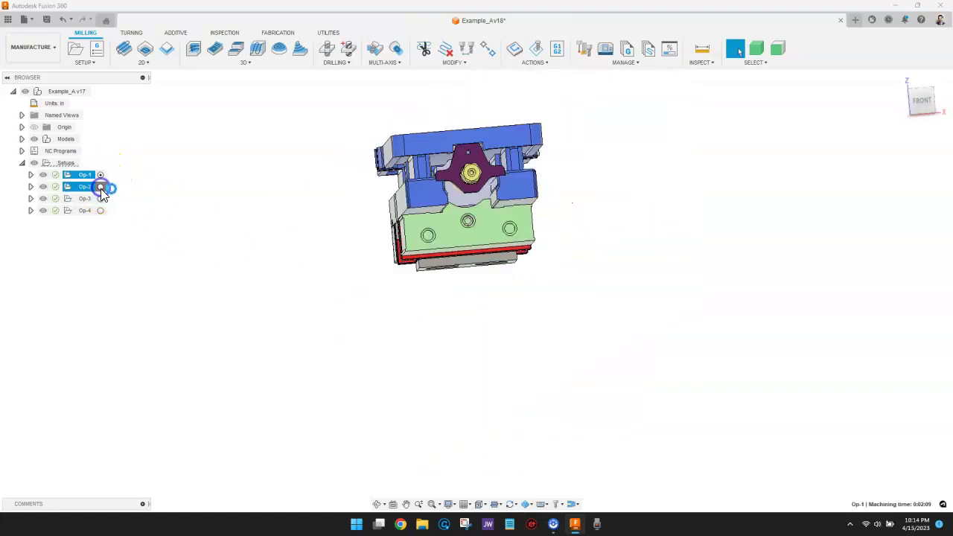
left_click(102, 199)
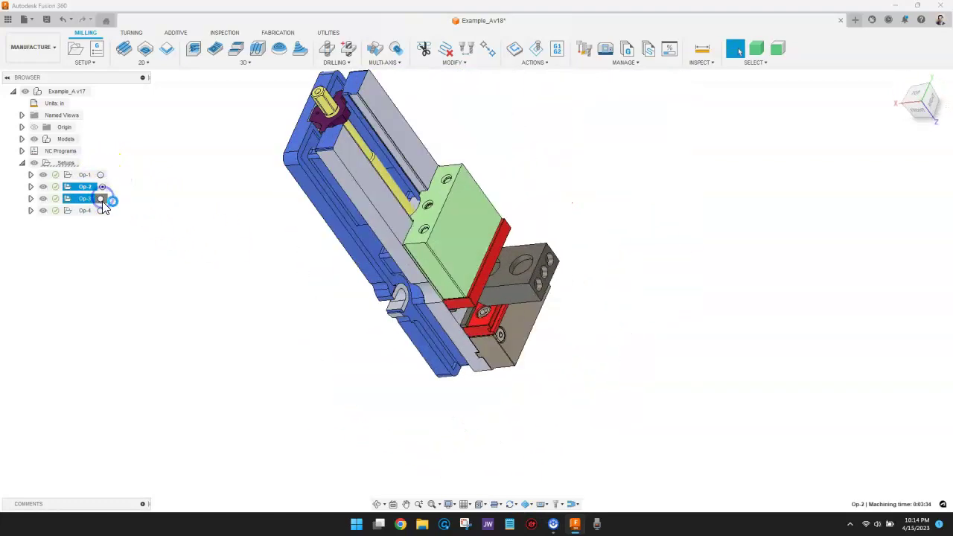
left_click(102, 211)
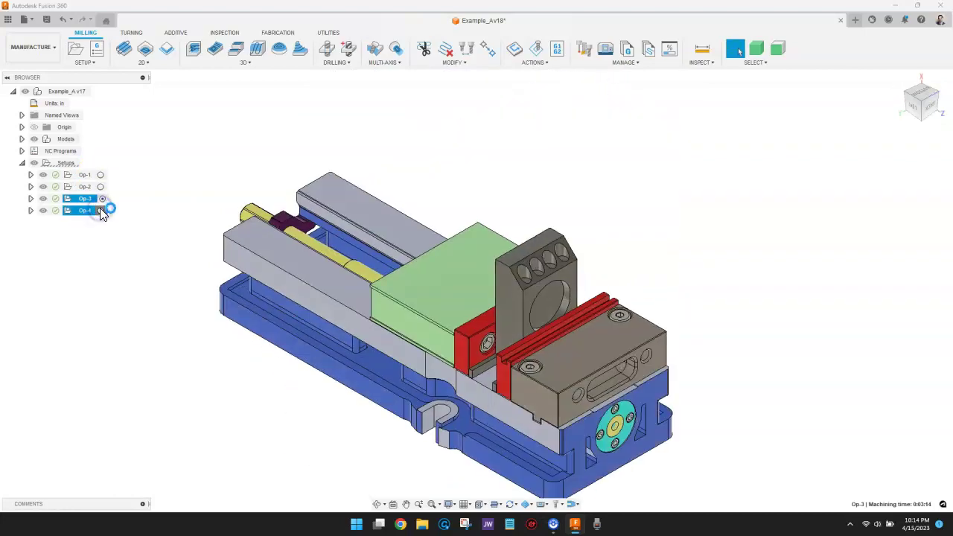
left_click(101, 174)
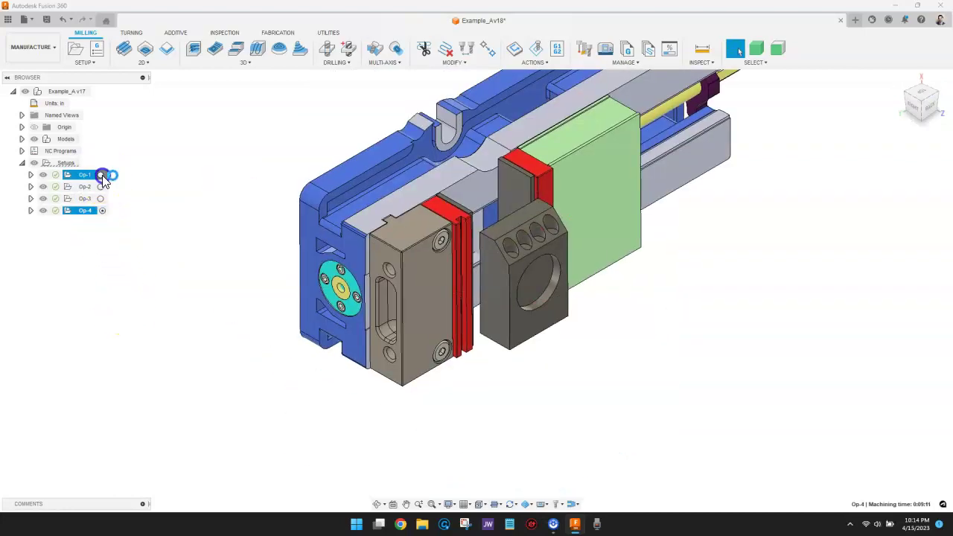
- Check the display options for in-process stock and transparent stock, leaving them as they are
mouse_move(547, 527)
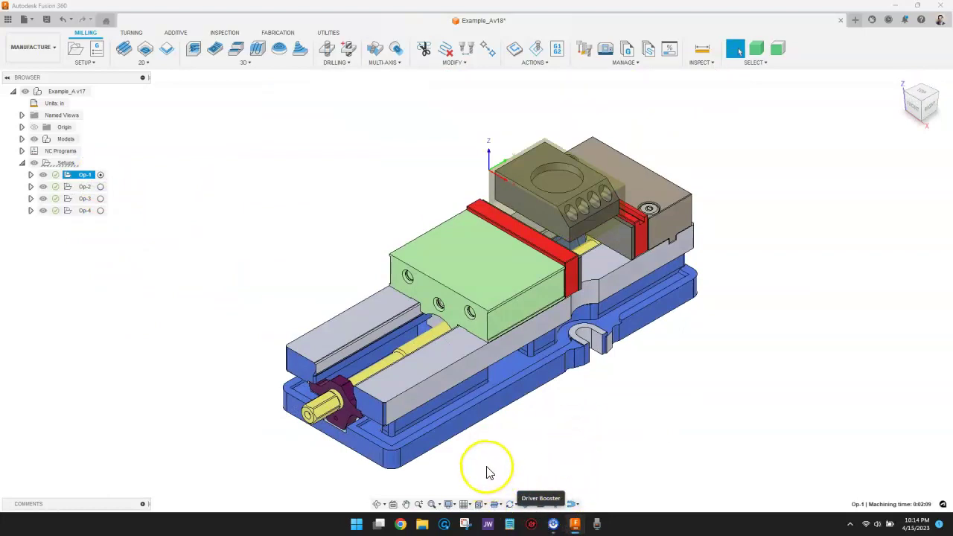
left_click(529, 504)
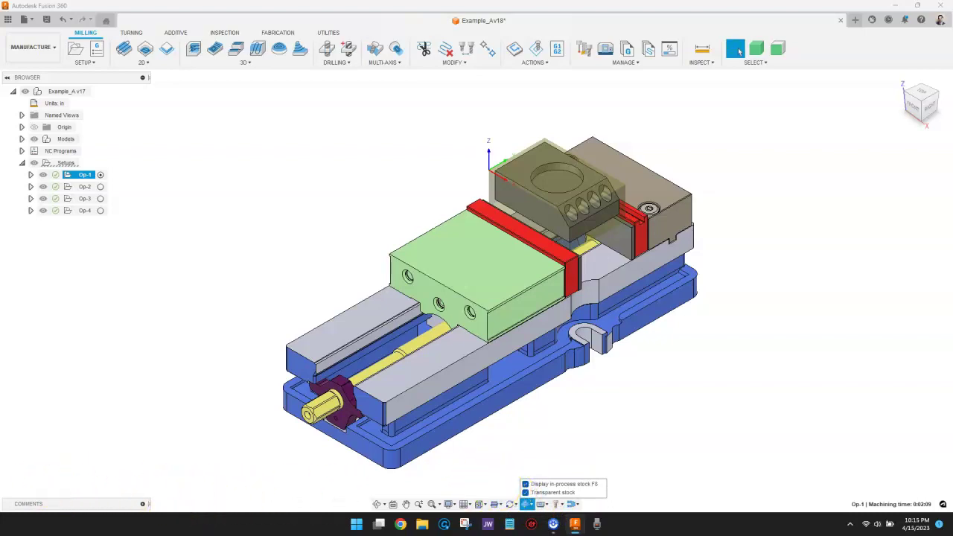
key("Escape")
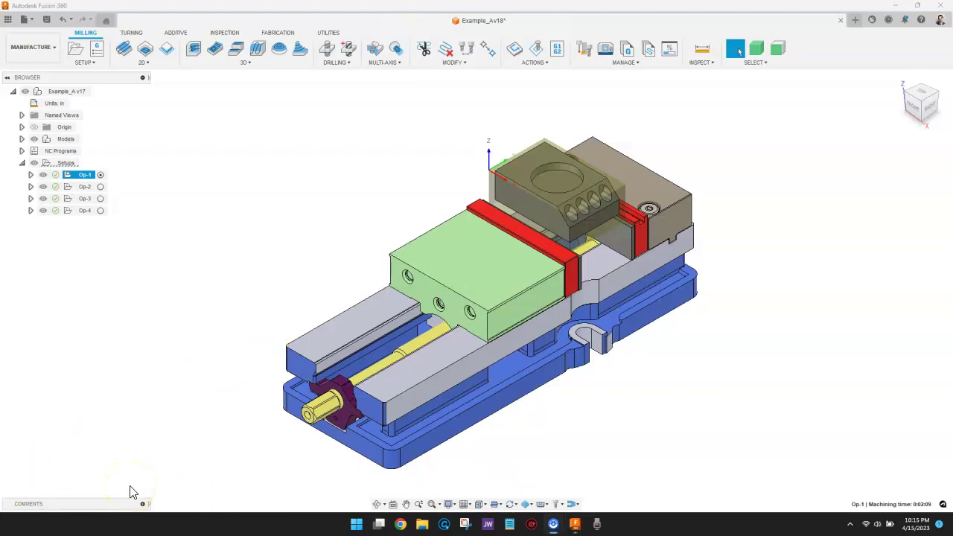
- Expand the Example_A model's contents under Models and hide the Kurt-DX4_Op-1 vise
left_click(22, 140)
left_click(30, 150)
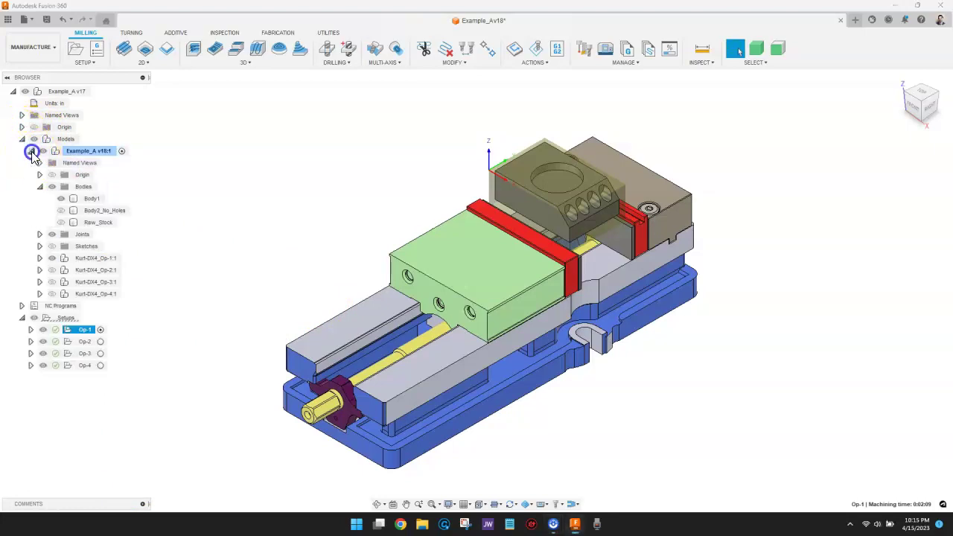
left_click(52, 260)
left_click(52, 259)
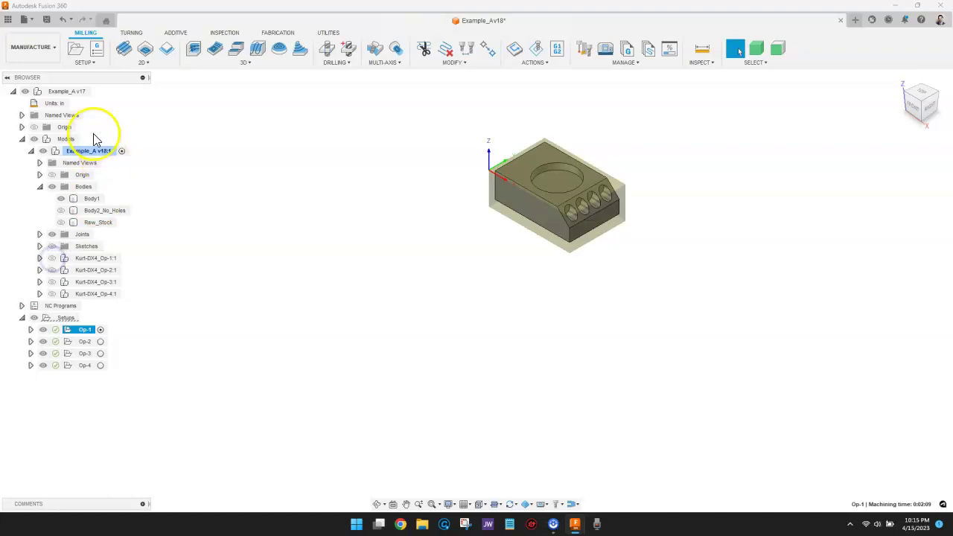
- View the part from the saved named views Op1, Op2, Op3 and Op4, then collapse the named views list
left_click(22, 116)
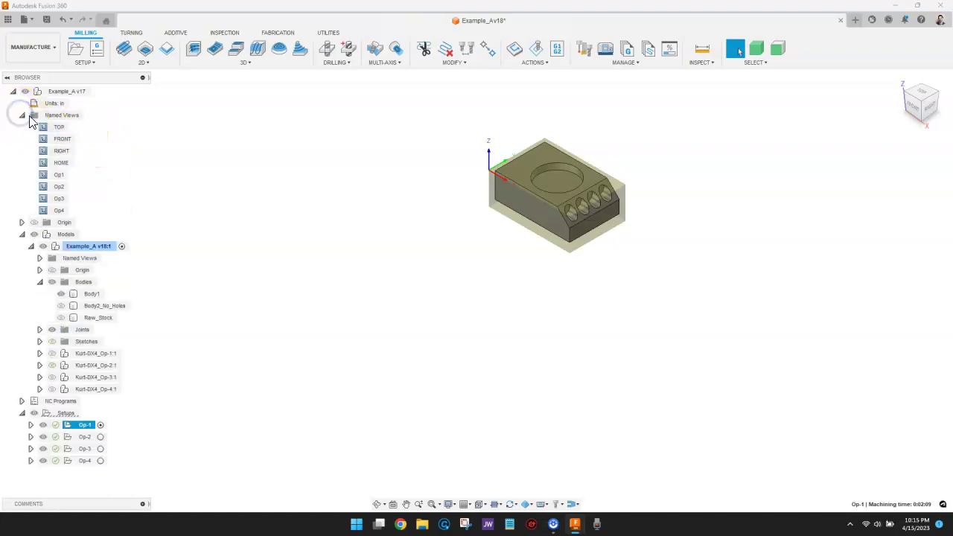
left_click(59, 175)
left_click(60, 186)
left_click(59, 199)
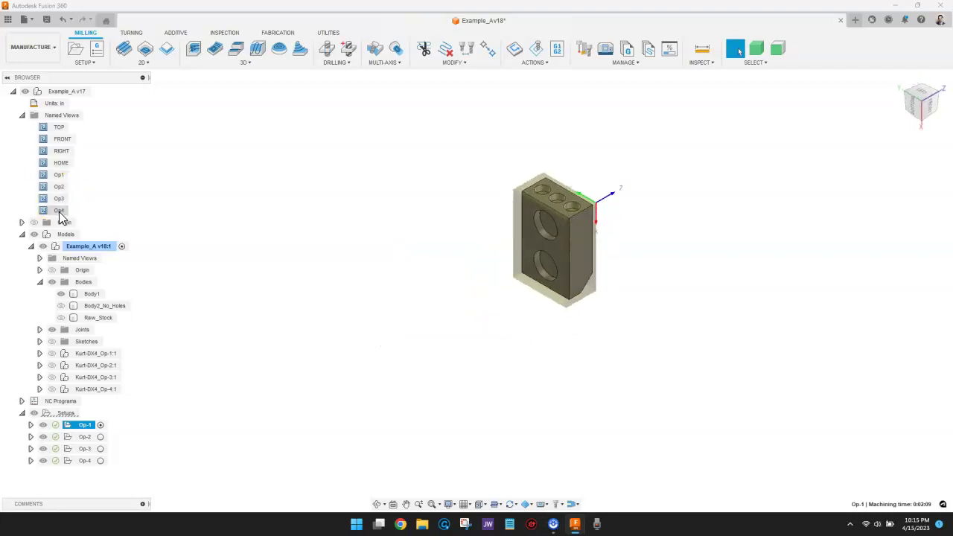
left_click(59, 212)
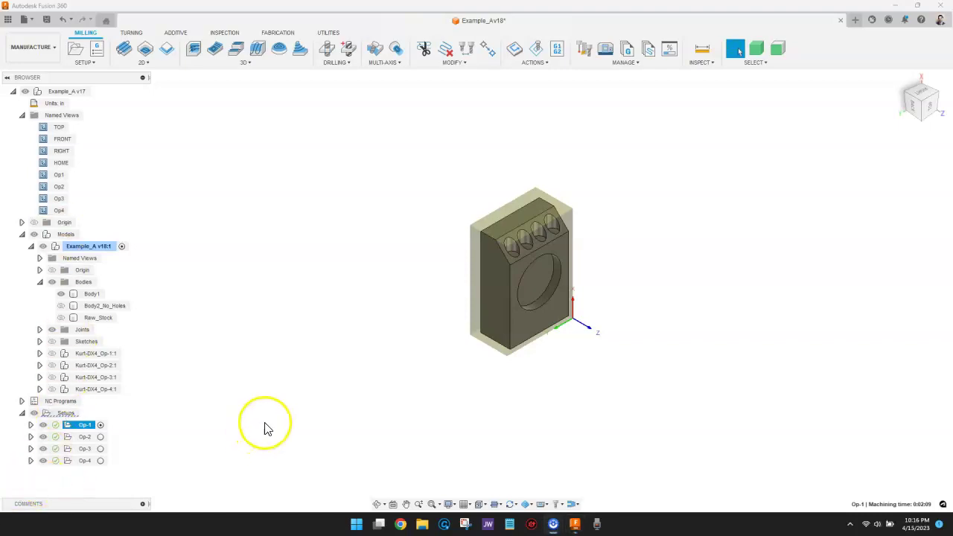
left_click(23, 116)
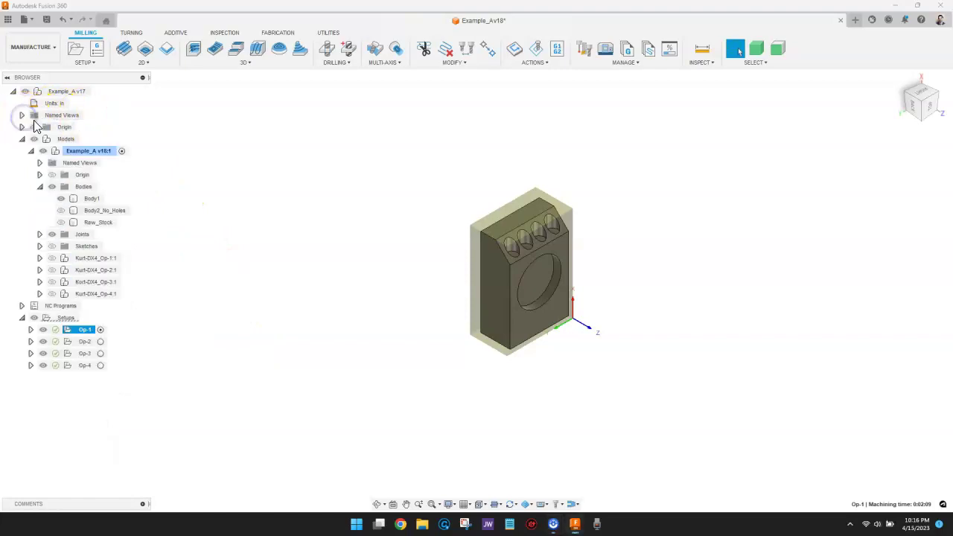
- Cycle twice through activating Op-2, Op-3, Op-4 and Op-1 to examine how each setup changes the view and vise visibility
left_click(93, 341)
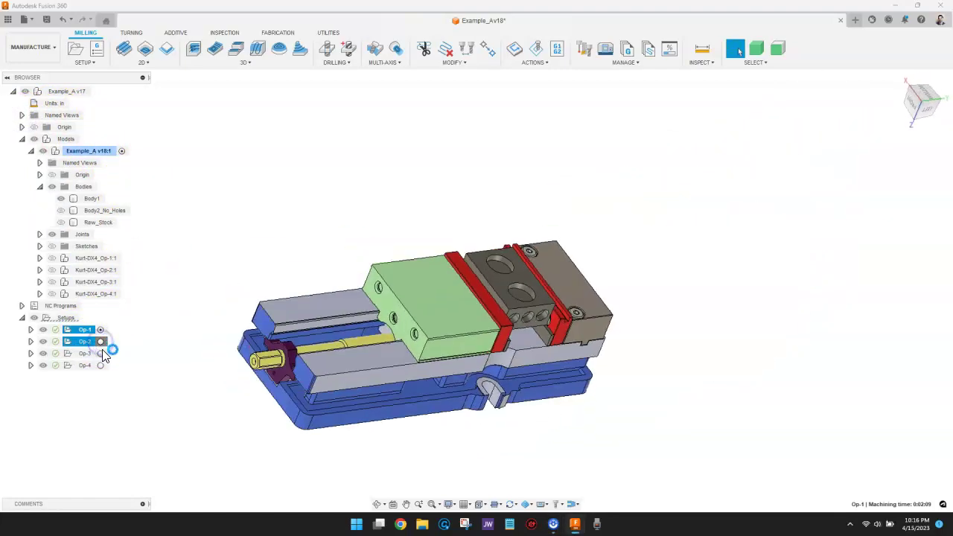
left_click(102, 353)
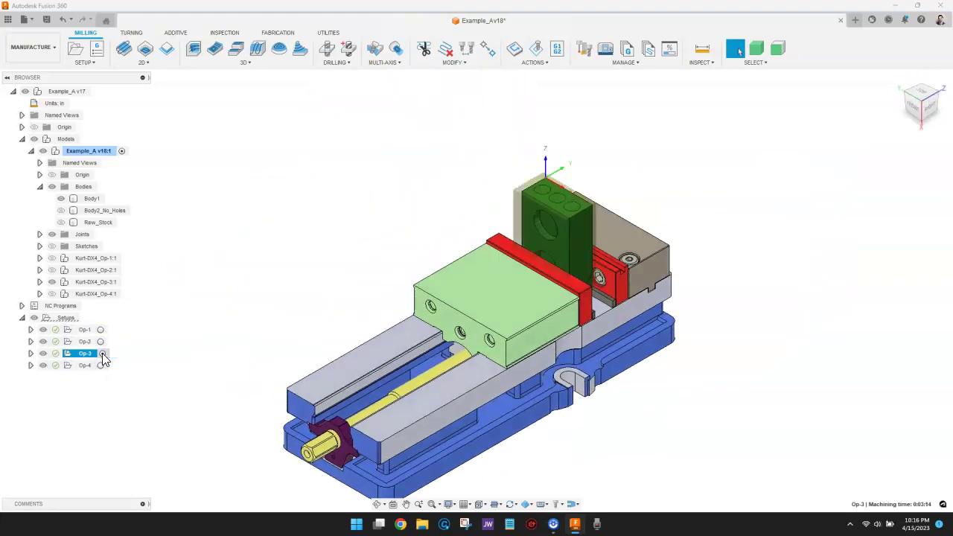
left_click(102, 366)
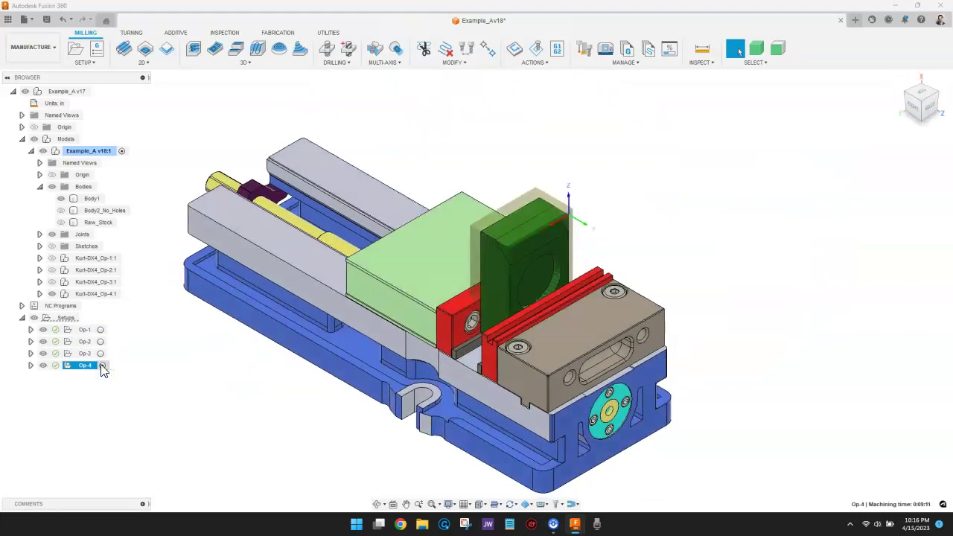
left_click(100, 330)
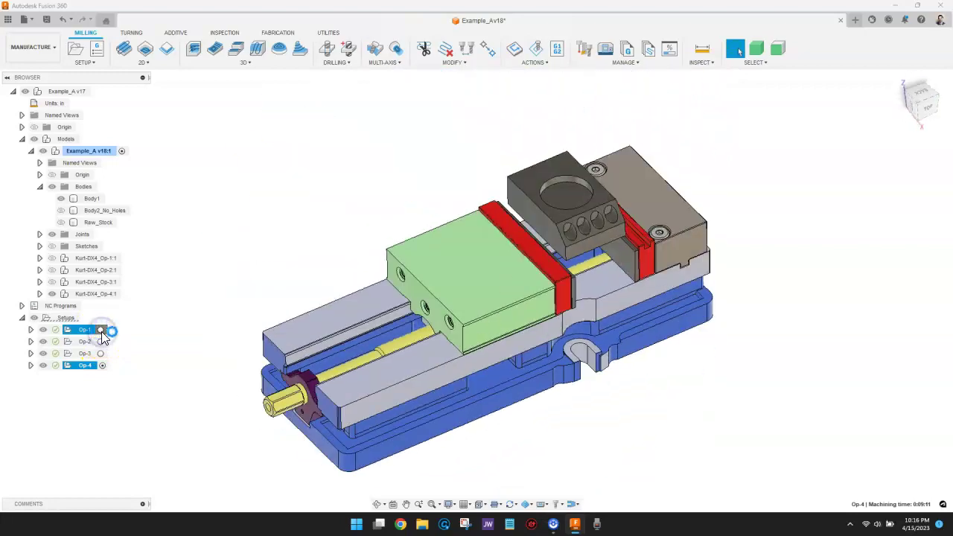
left_click(102, 342)
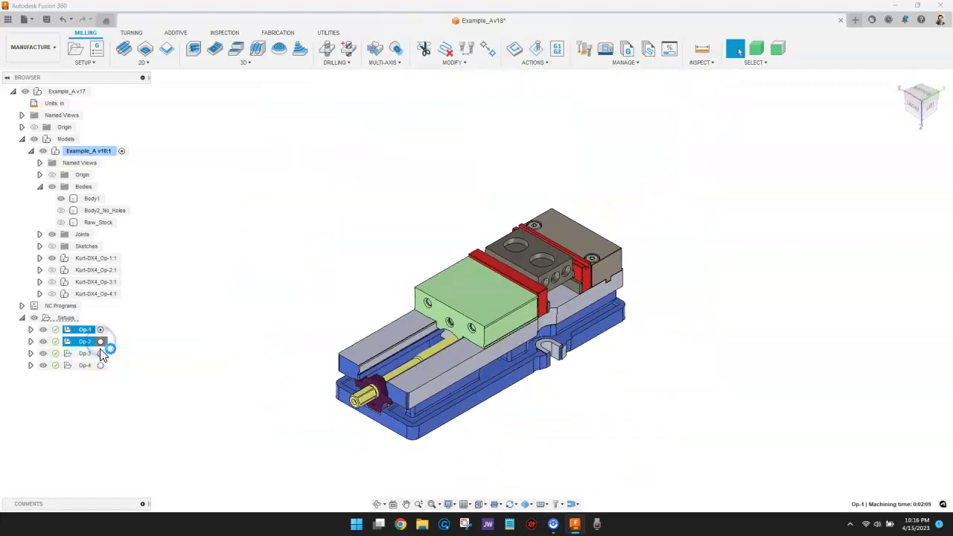
left_click(101, 353)
left_click(102, 366)
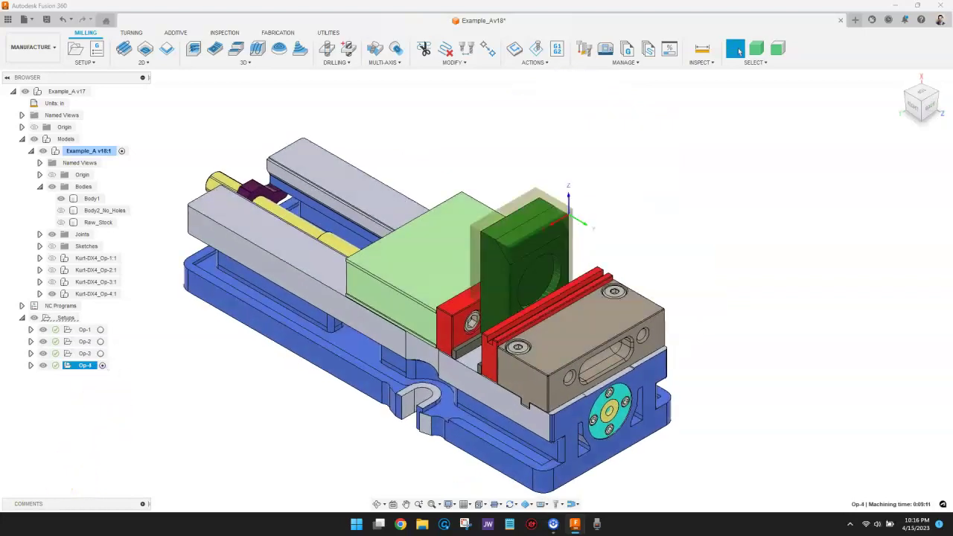
left_click(100, 330)
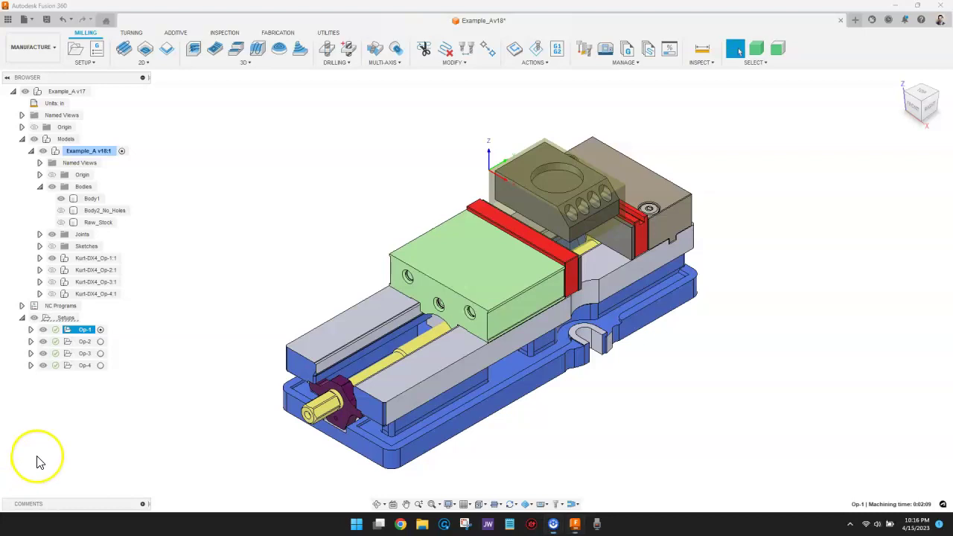
- Activate Op-2 and return to Op-1 to compare the two setups' orientations
left_click(84, 341, "ctrl")
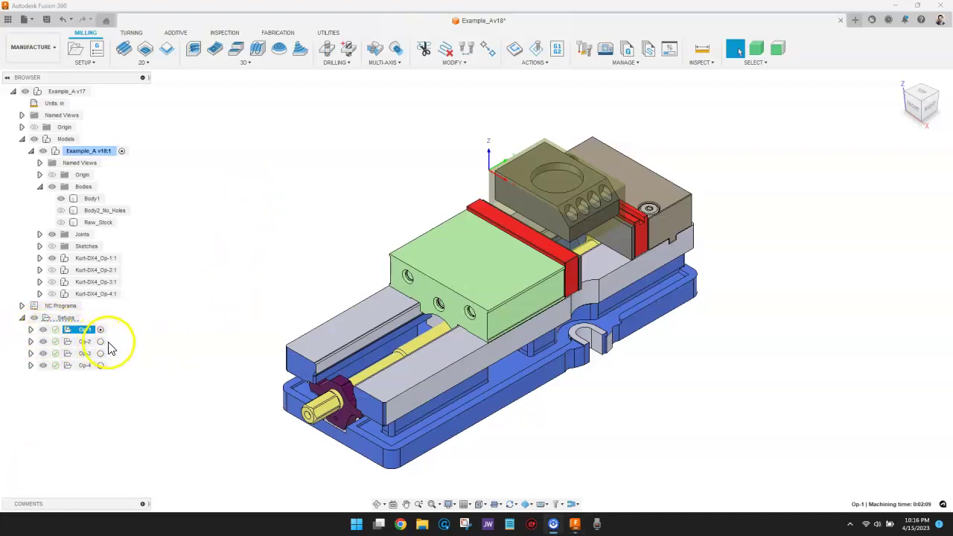
left_click(101, 341)
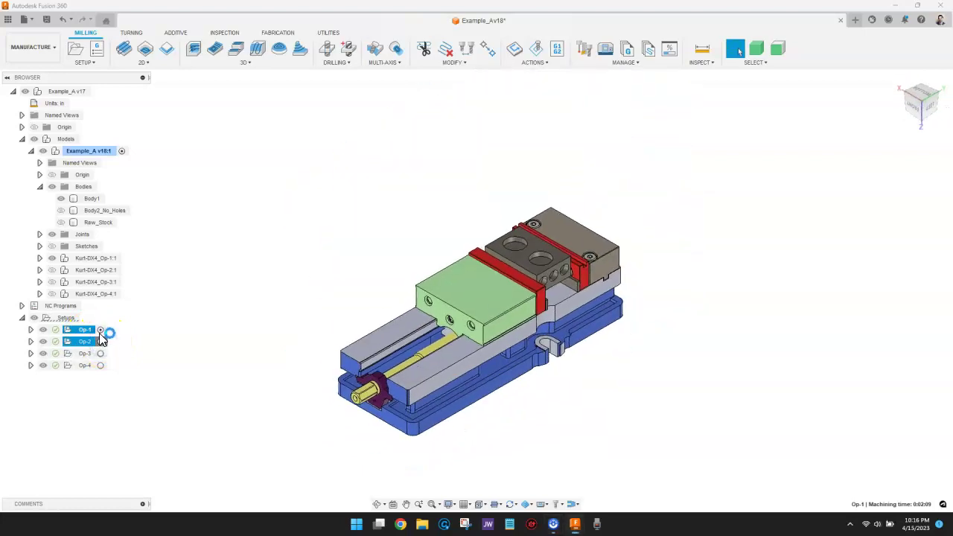
left_click(100, 329)
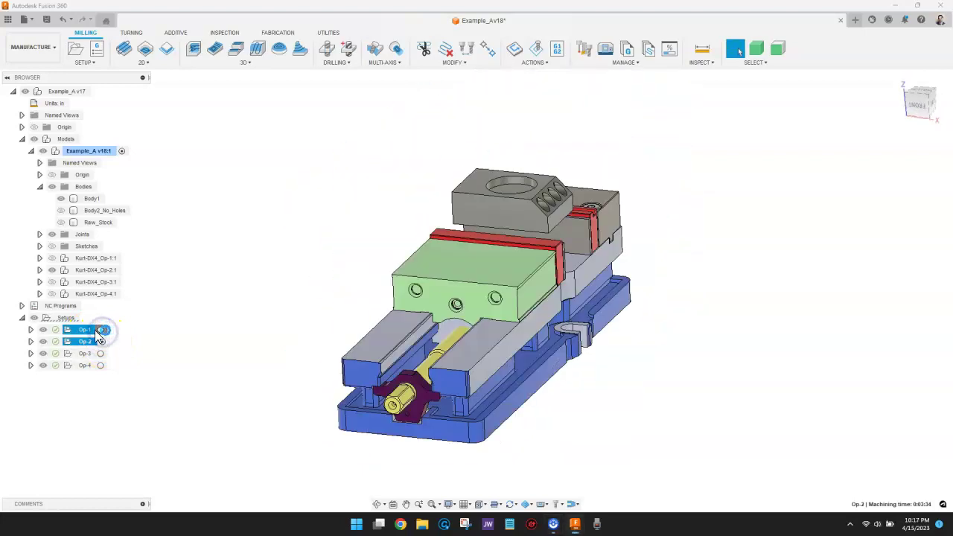
- Inspect the setups' context options, checking which named views are associated with Op-1, Op-3 and Op-4
right_click(86, 330)
mouse_move(149, 288)
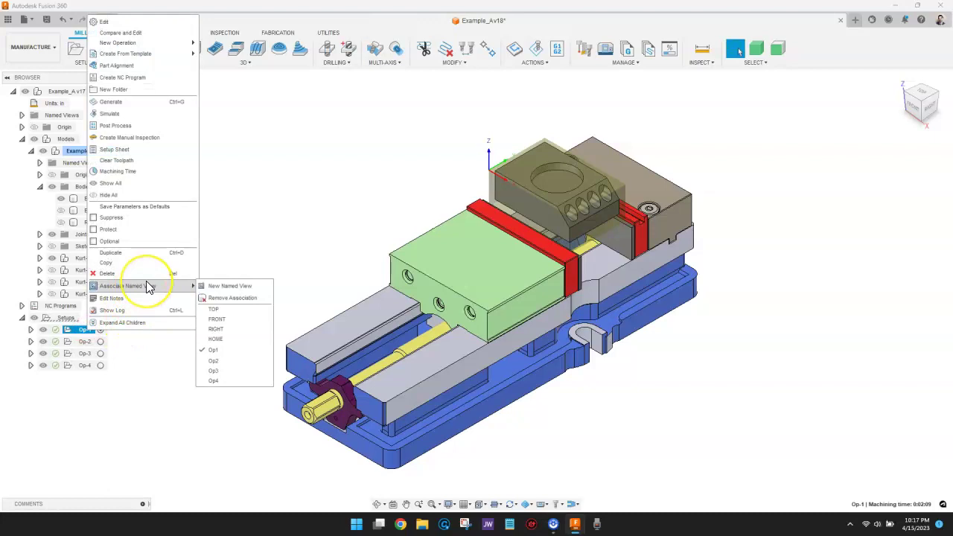
right_click(74, 342)
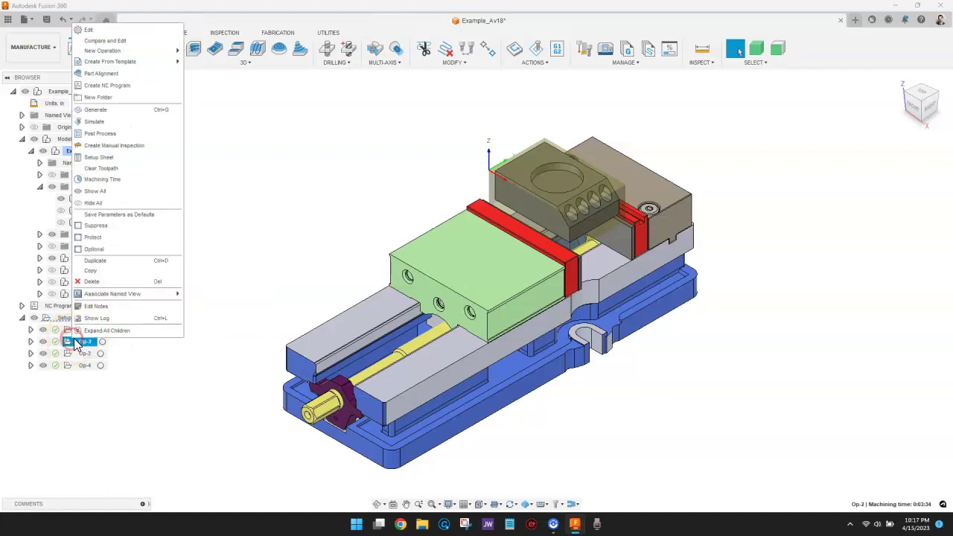
left_click(96, 345)
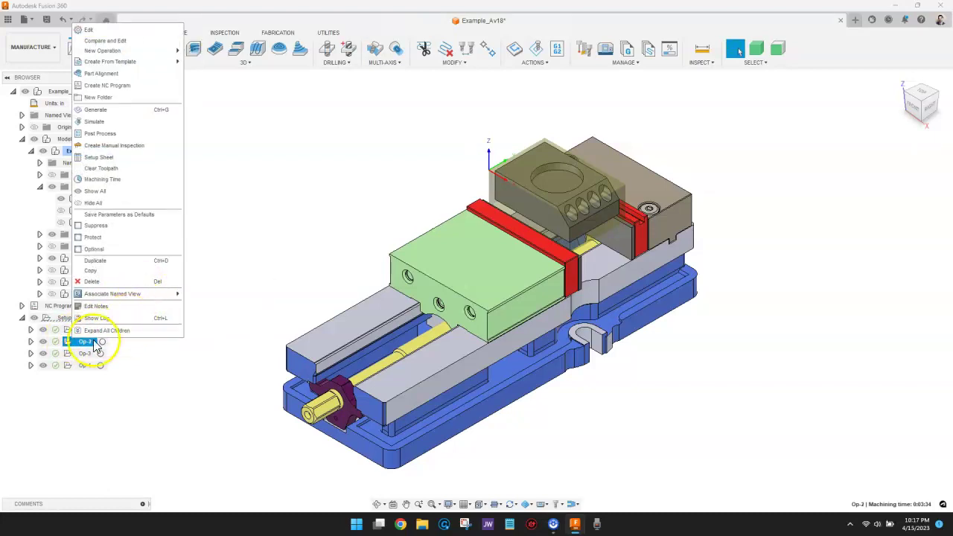
right_click(84, 356)
mouse_move(146, 311)
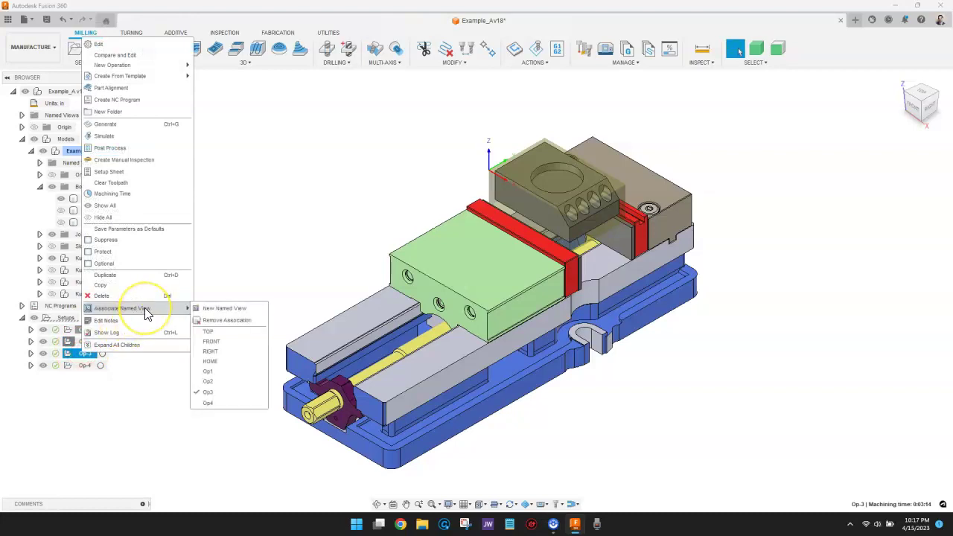
left_click(94, 360)
right_click(82, 371)
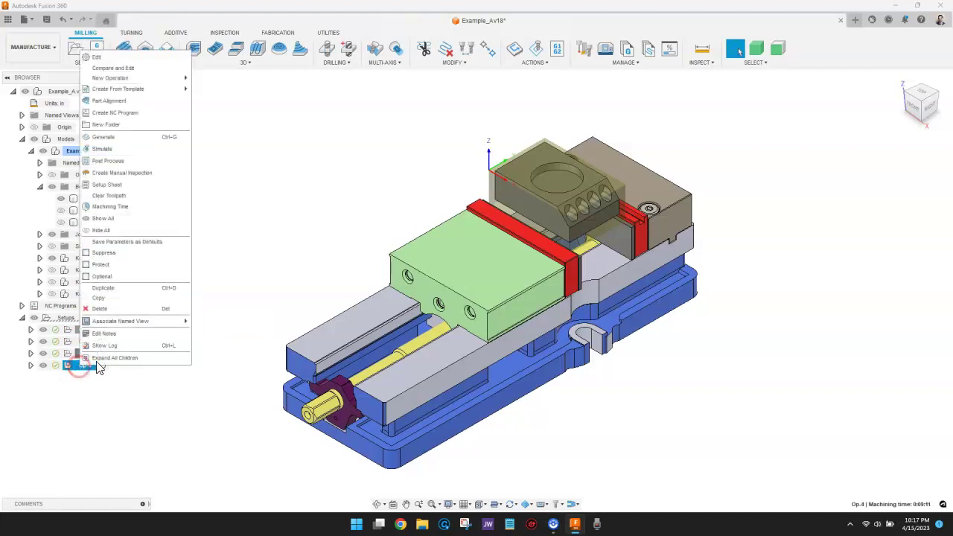
mouse_move(154, 329)
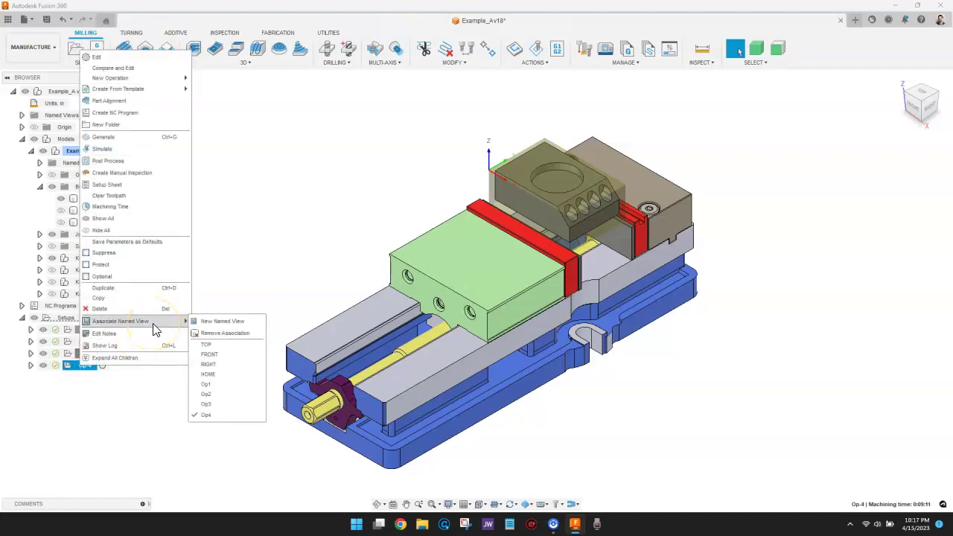
left_click(79, 436)
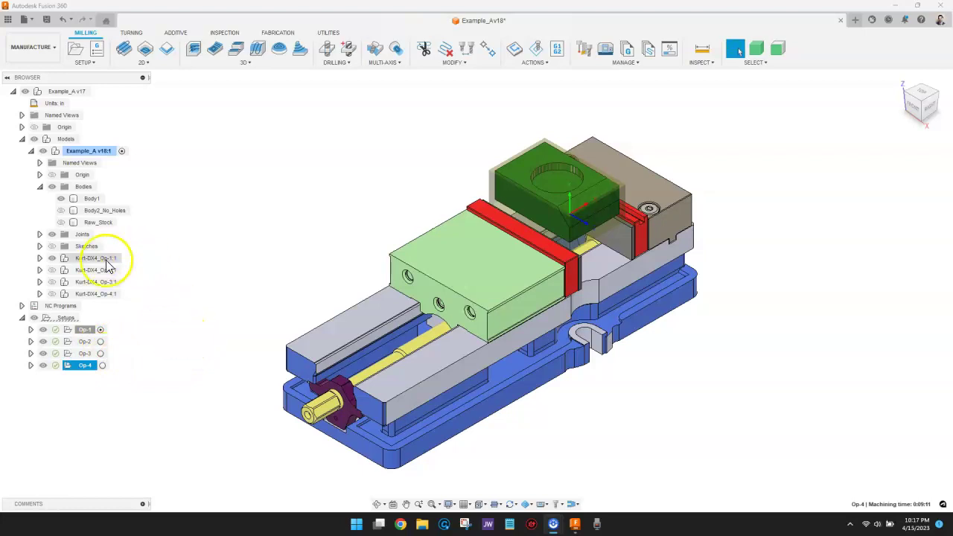
- Show all four Kurt-DX4 vises and open the Op-1 setup to check which vise is assigned as its fixture
left_click(52, 282)
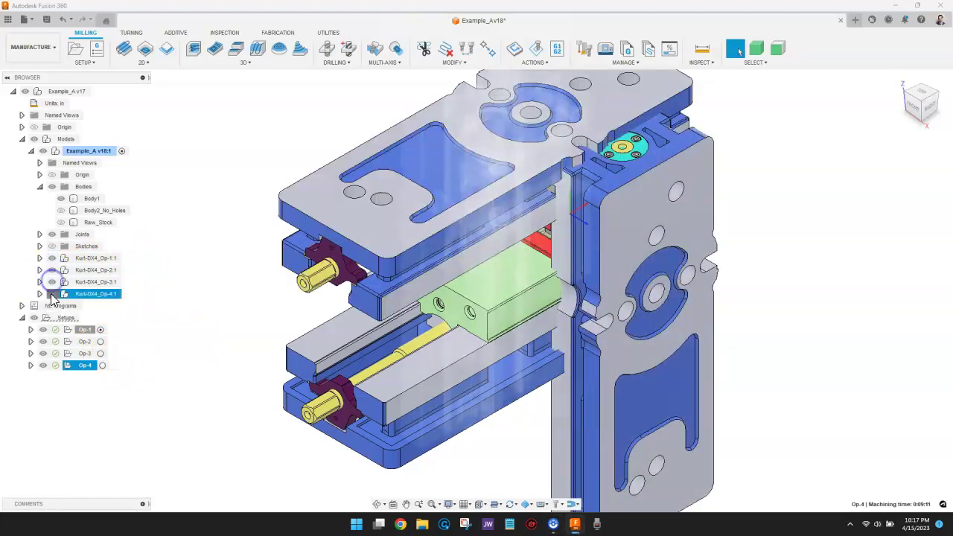
right_click(90, 330)
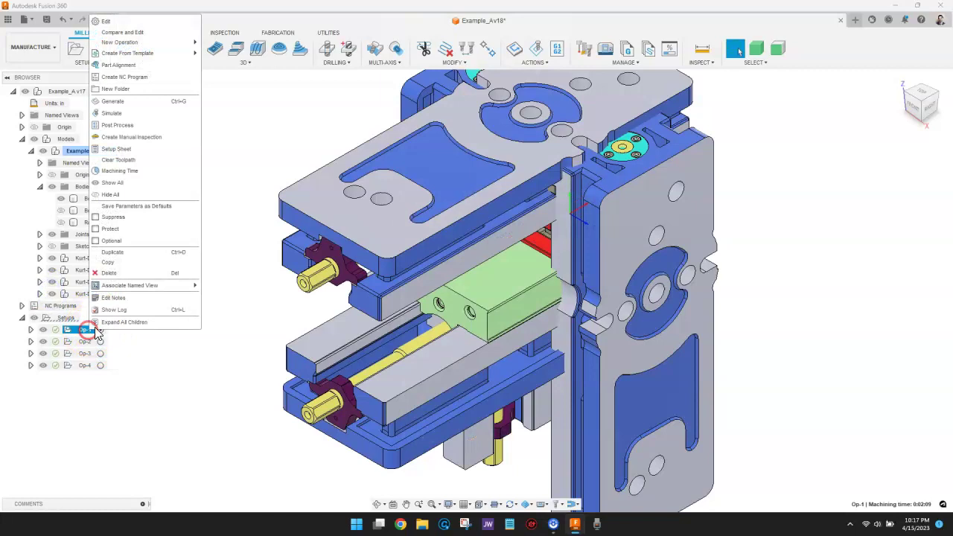
left_click(149, 22)
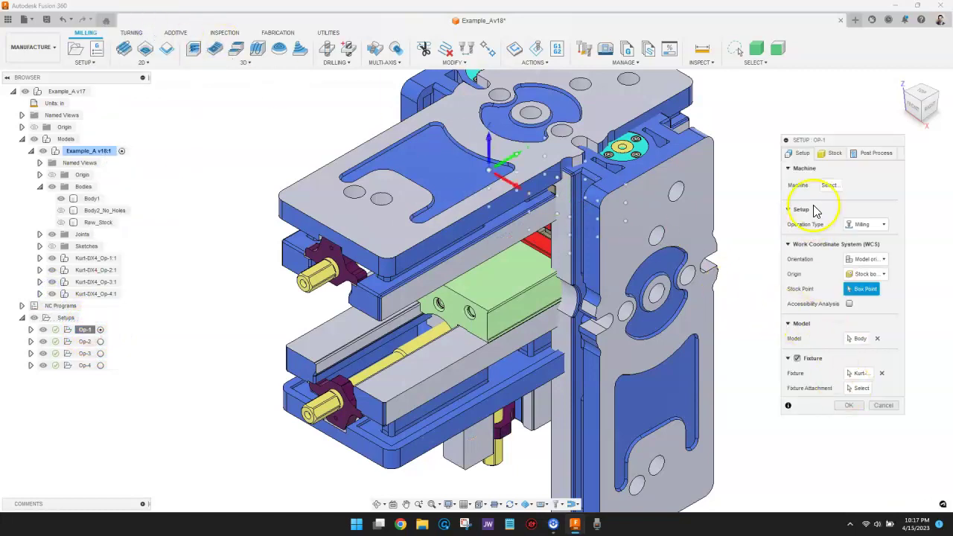
left_click_drag(818, 140, 792, 119)
left_click(833, 351)
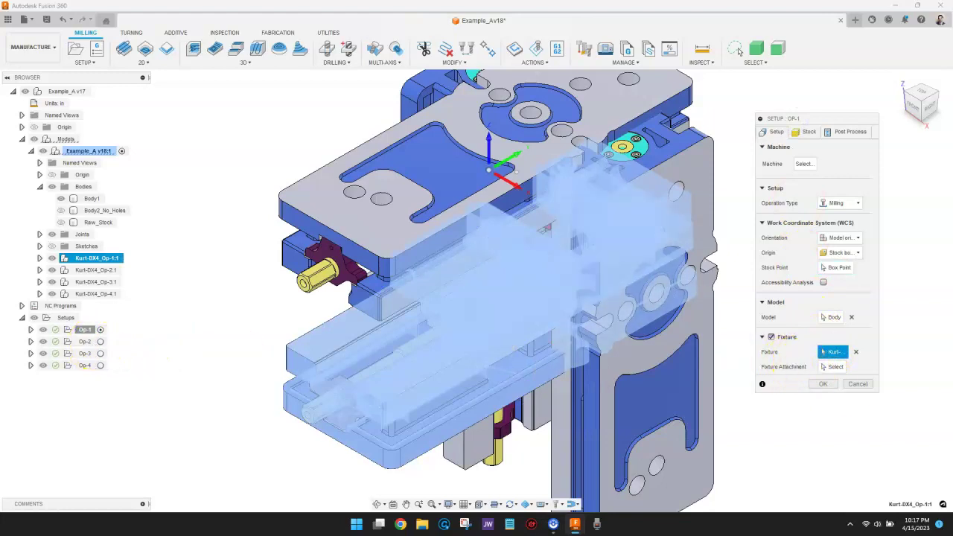
left_click(848, 386)
- Open the Op-2 setup to check which vise is assigned as its fixture, and close it without changes
right_click(84, 341)
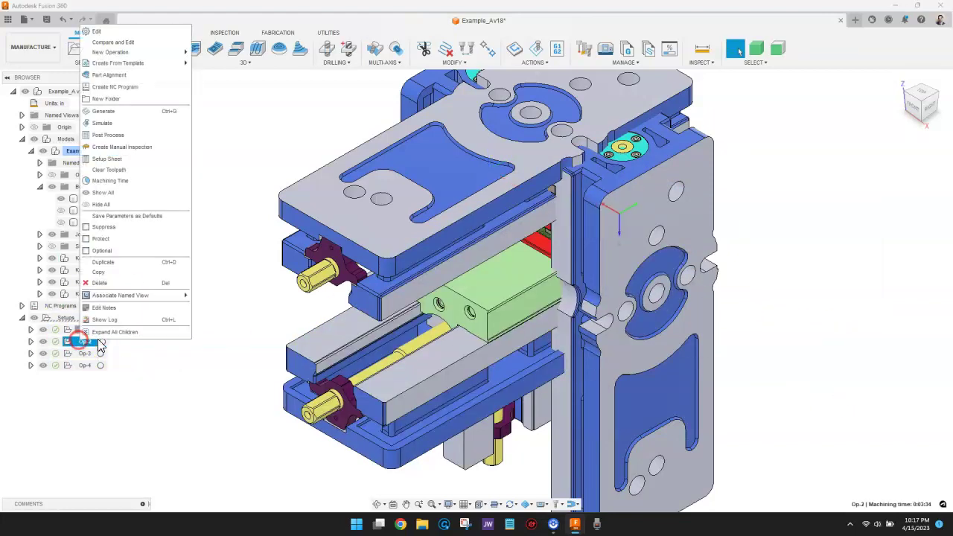
left_click(104, 32)
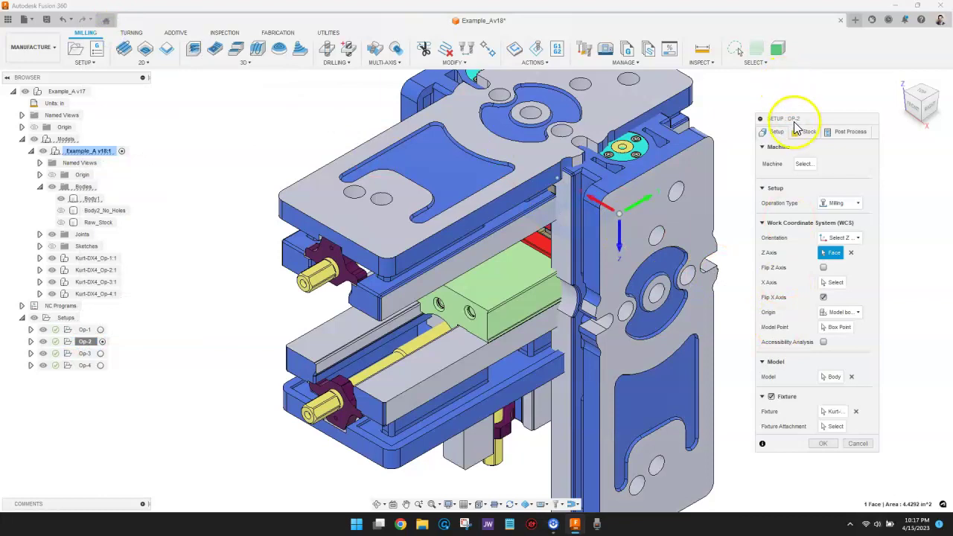
left_click_drag(799, 113, 771, 69)
left_click(806, 365)
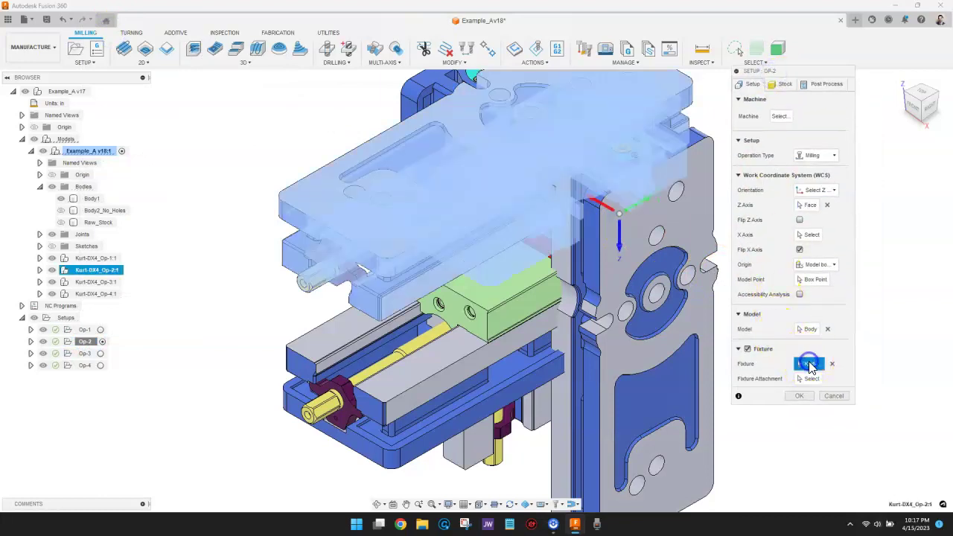
left_click(834, 396)
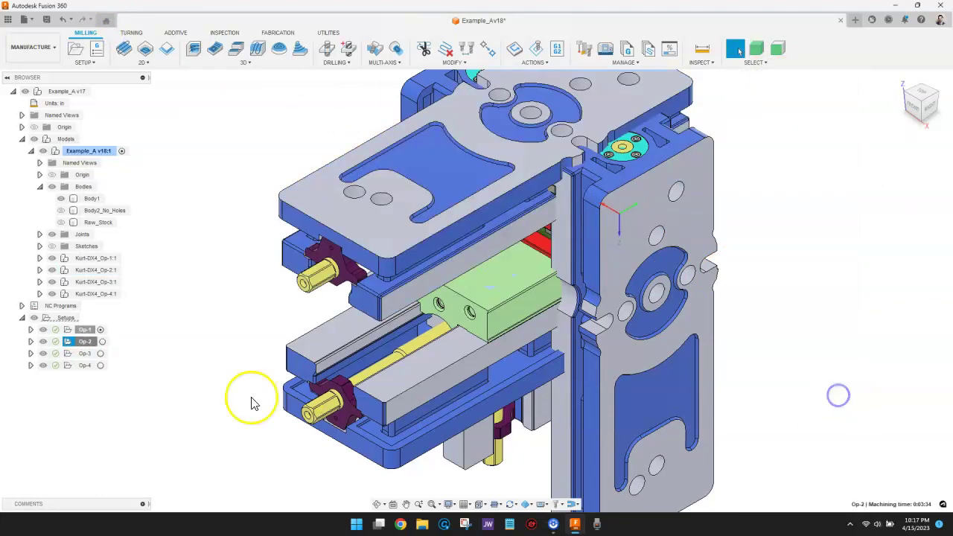
- Open the Op-3 setup to check which vise is assigned as its fixture, and close it without changes
left_click(84, 353)
right_click(84, 358)
left_click(195, 41)
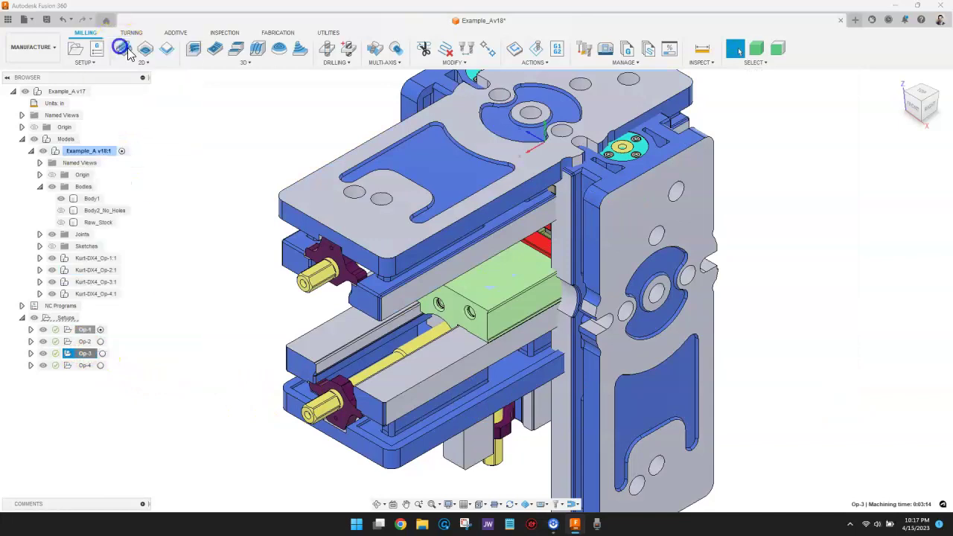
left_click(808, 364)
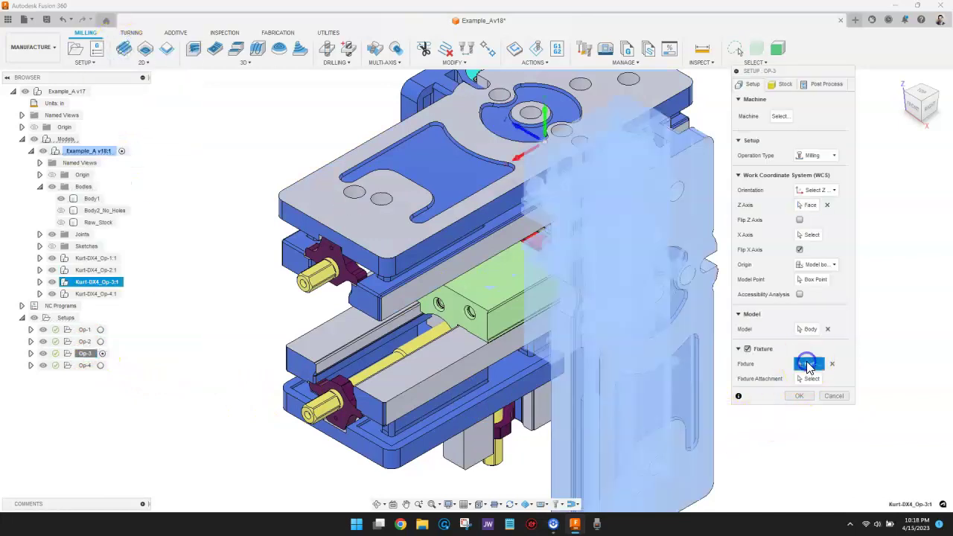
left_click(834, 395)
- Open the Op-4 setup for editing to check which vise is assigned as its fixture, and close it
left_click(84, 365)
right_click(85, 365)
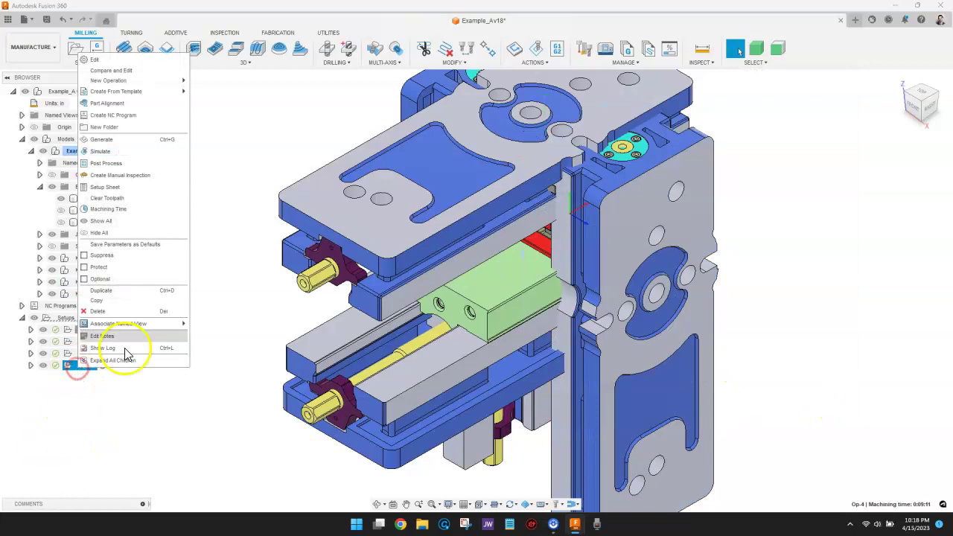
left_click(99, 60)
left_click(812, 379)
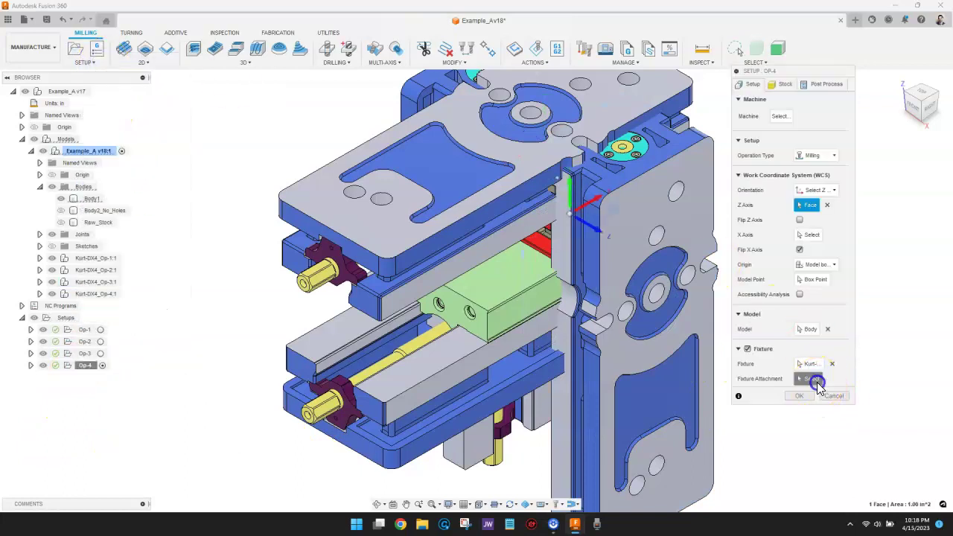
left_click(811, 365)
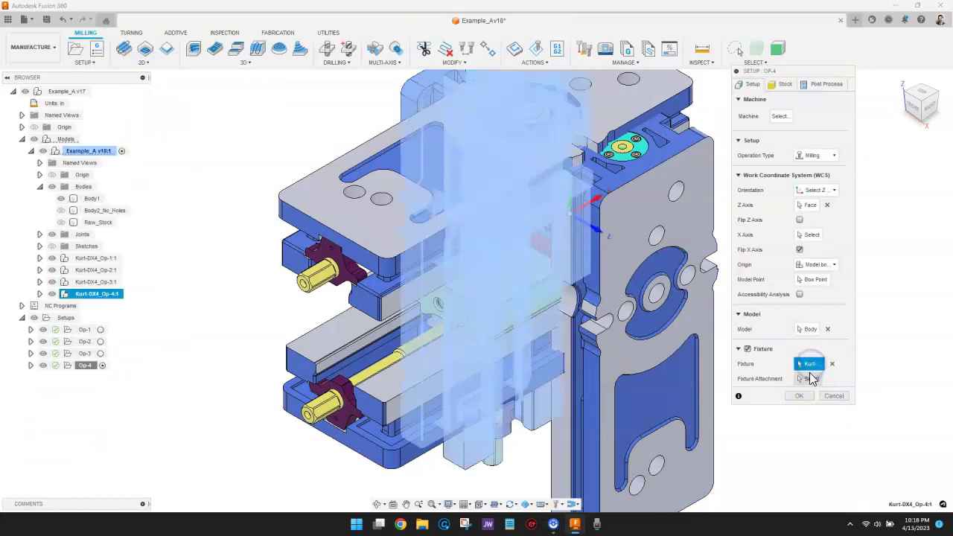
left_click(811, 399)
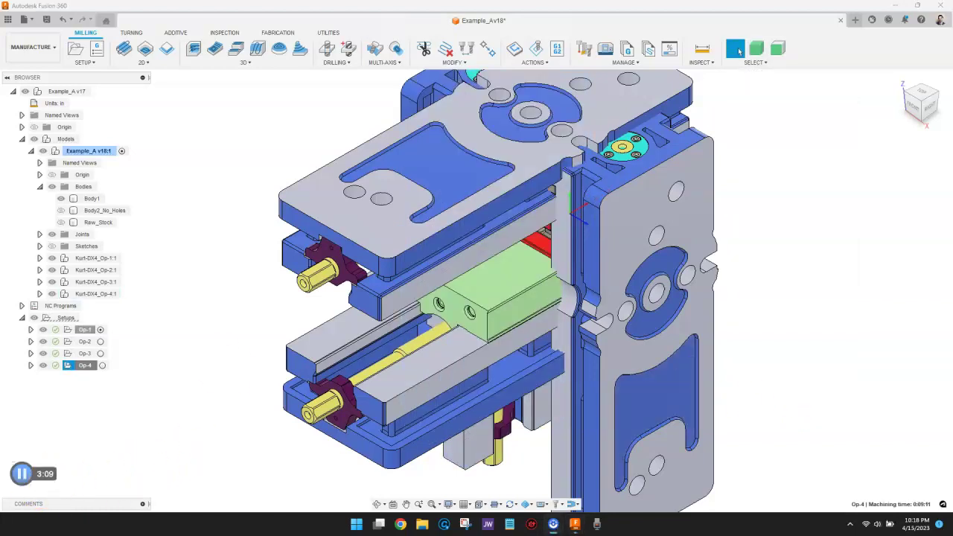
- Activate Op-2, Op-3, Op-4 and Op-1 in turn to compare each setup's vise, part orientation and ViewCube axes
left_click(224, 368)
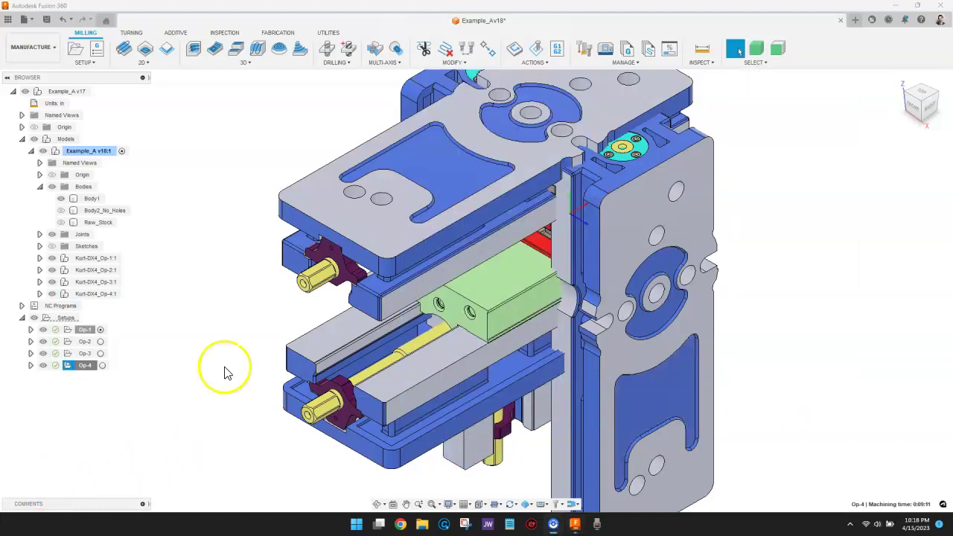
left_click(101, 341)
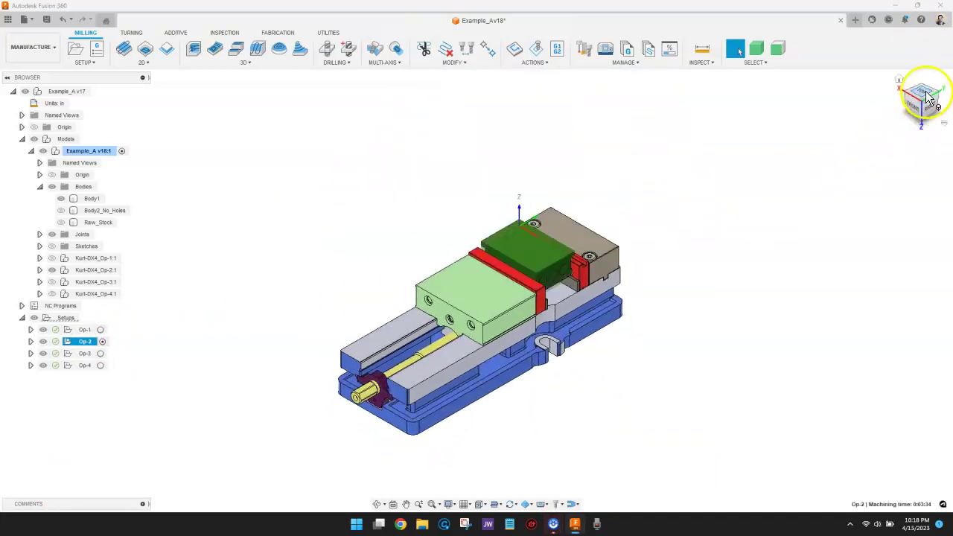
left_click(101, 353)
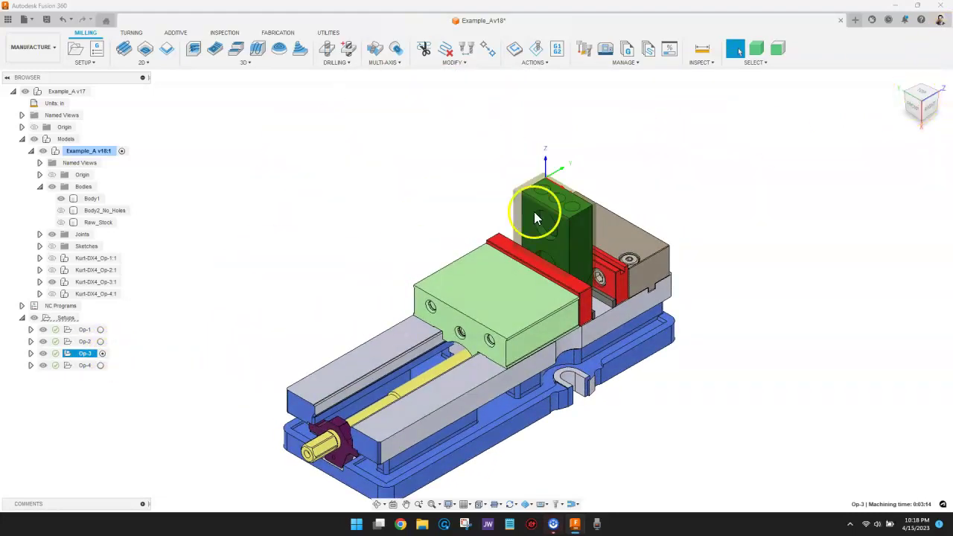
left_click(102, 365)
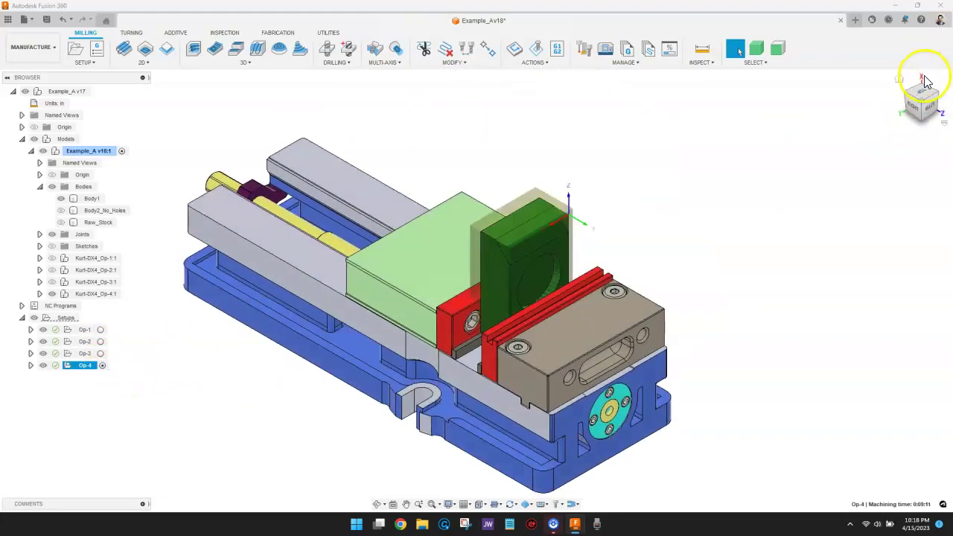
left_click(102, 329)
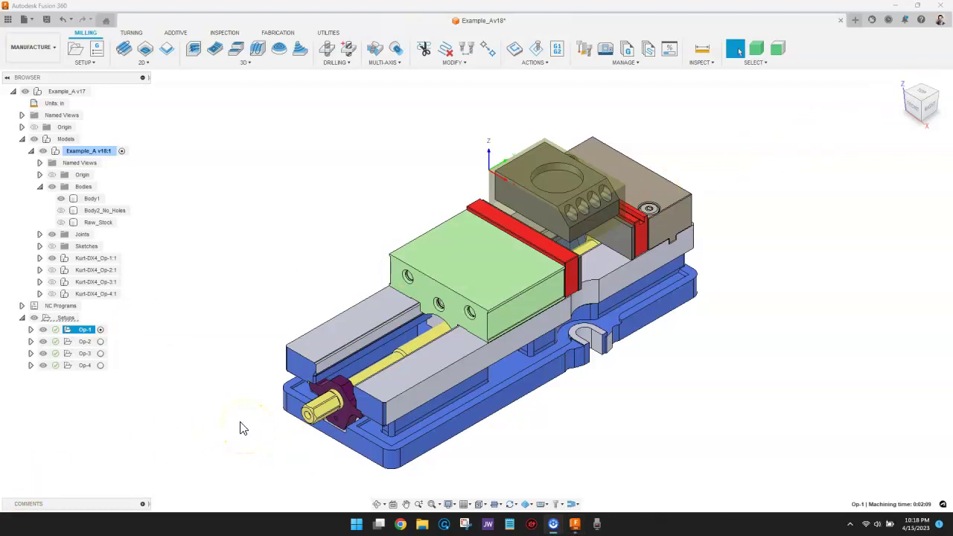
- Expand Op-1 and examine the toolpaths of its Face1, 2D Pocket1 and 2D Contour1 operations
left_click(31, 330)
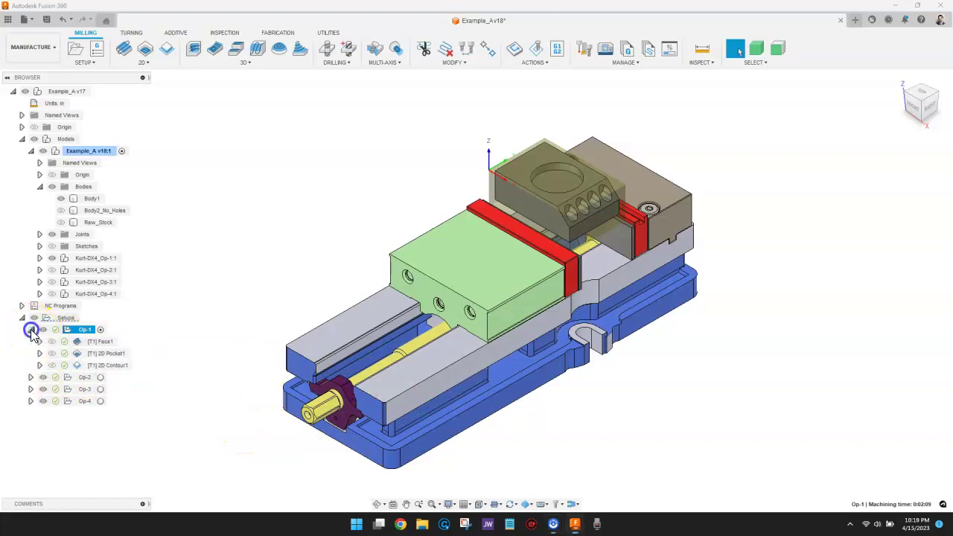
left_click(98, 342)
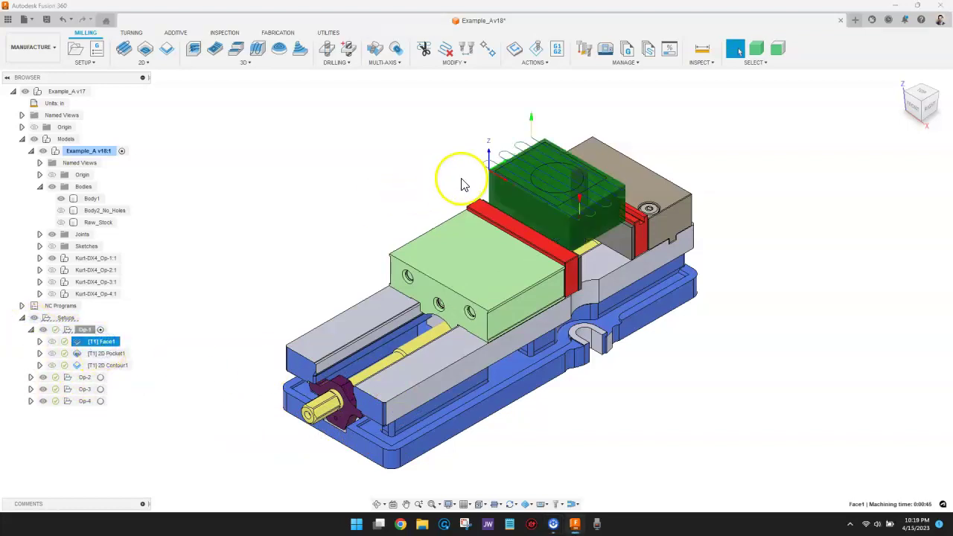
left_click(112, 353)
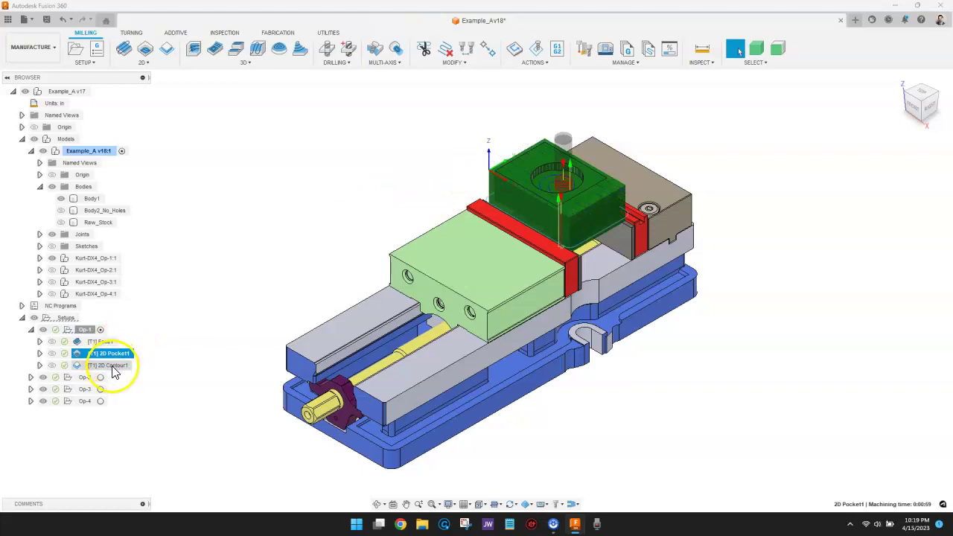
left_click(123, 365)
- Activate and expand Op-2, and examine the toolpaths of its Face3 and 2D Pocket2 operations
left_click(104, 378)
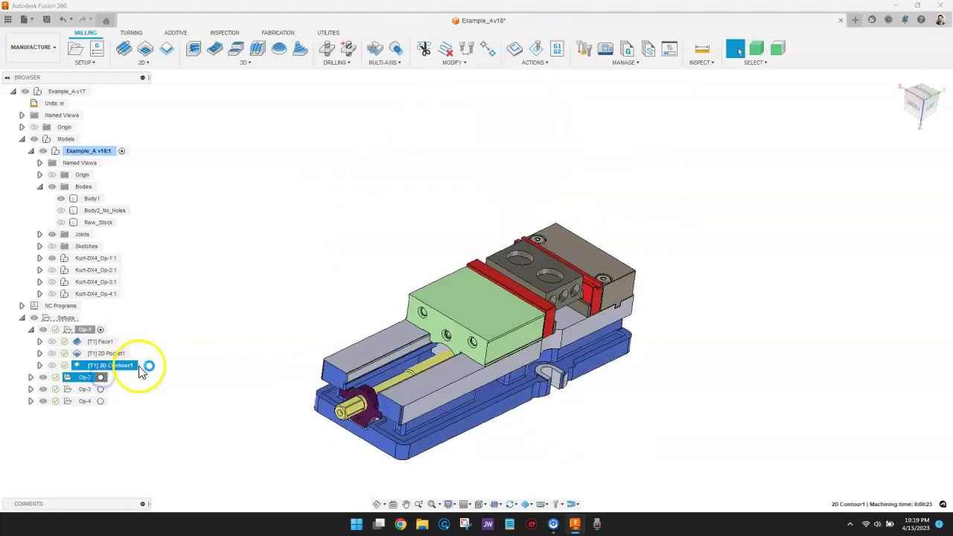
left_click(31, 378)
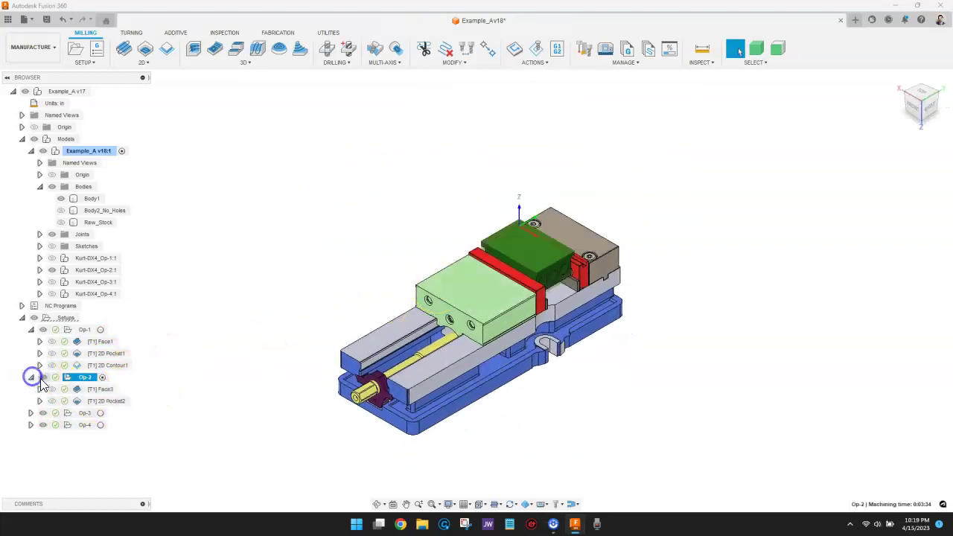
left_click(103, 389)
left_click(110, 402)
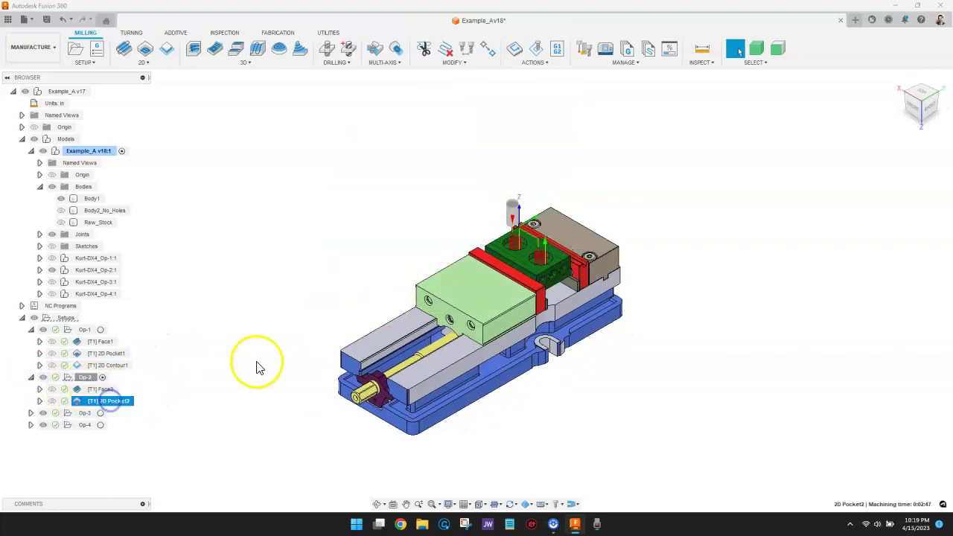
- Activate and expand Op-3, and examine the toolpath of its 2D Pocket3 operation
left_click(65, 417)
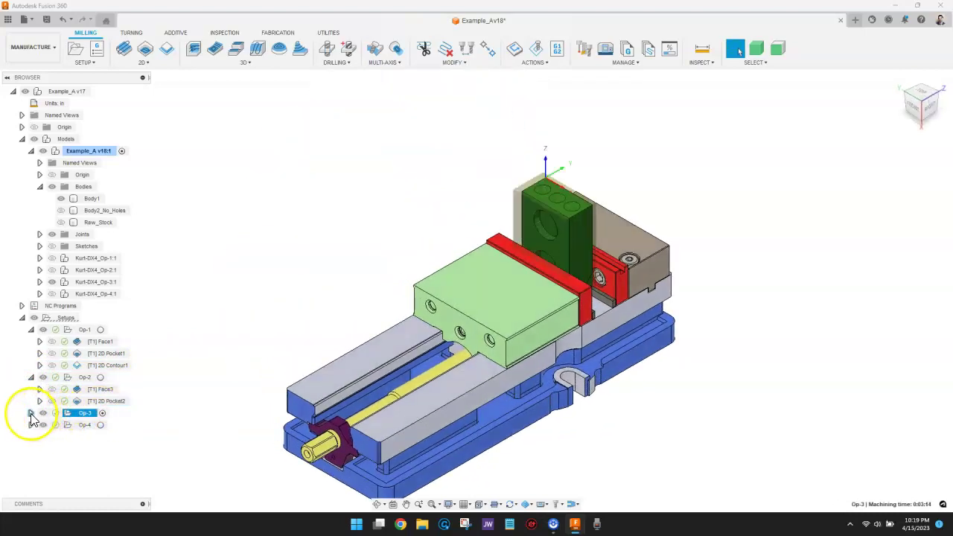
left_click(31, 413)
left_click(112, 425)
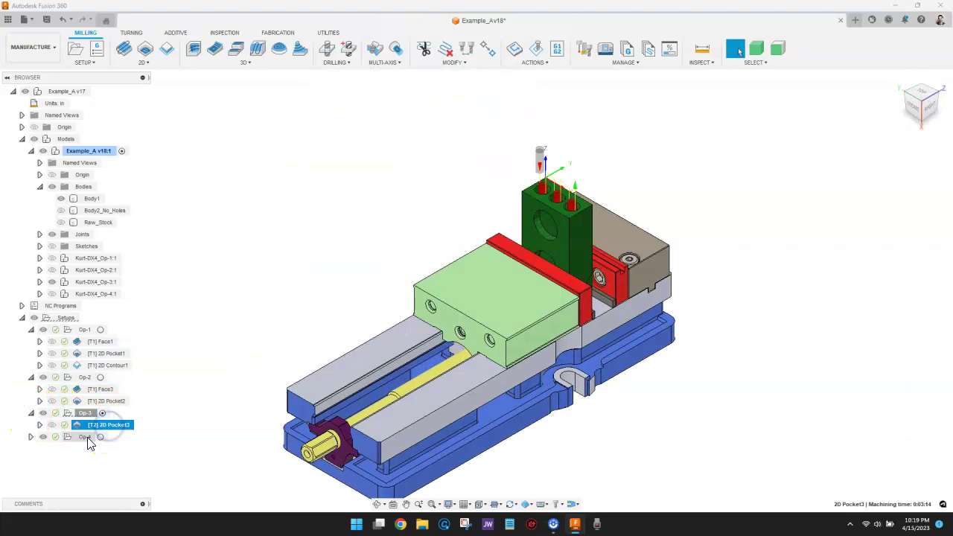
- Expand and activate Op-4, and examine the toolpaths of its Blend1 and 2D Pocket4 operations
left_click(30, 437)
left_click(83, 438)
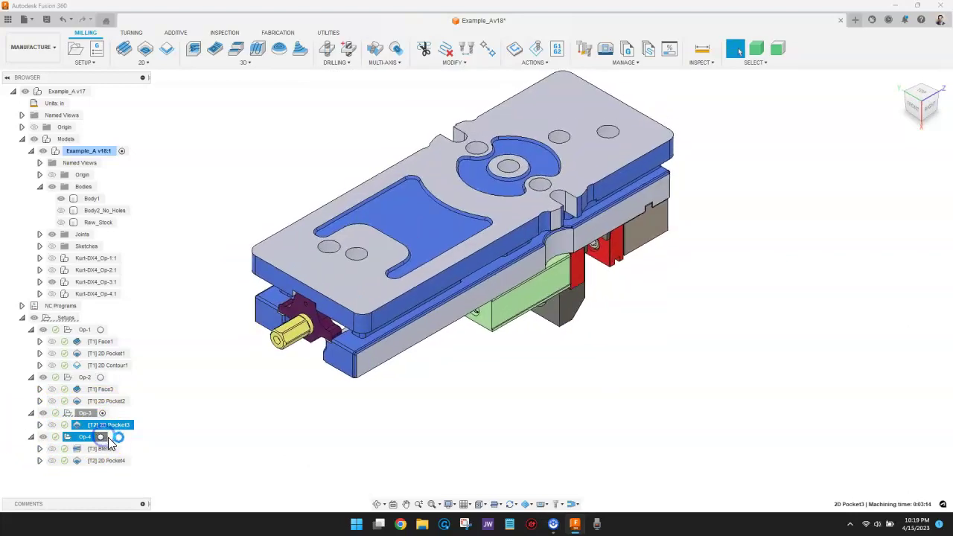
left_click(104, 449)
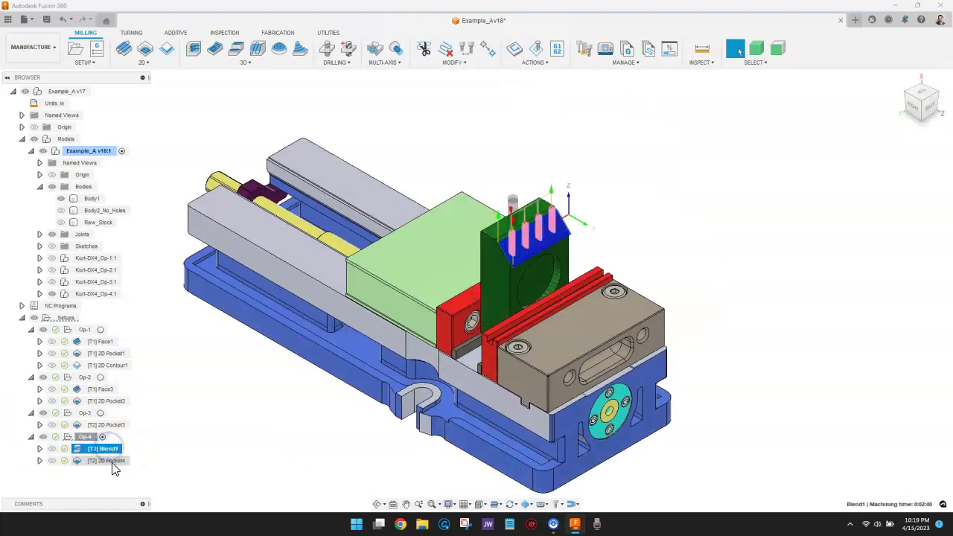
left_click(112, 461)
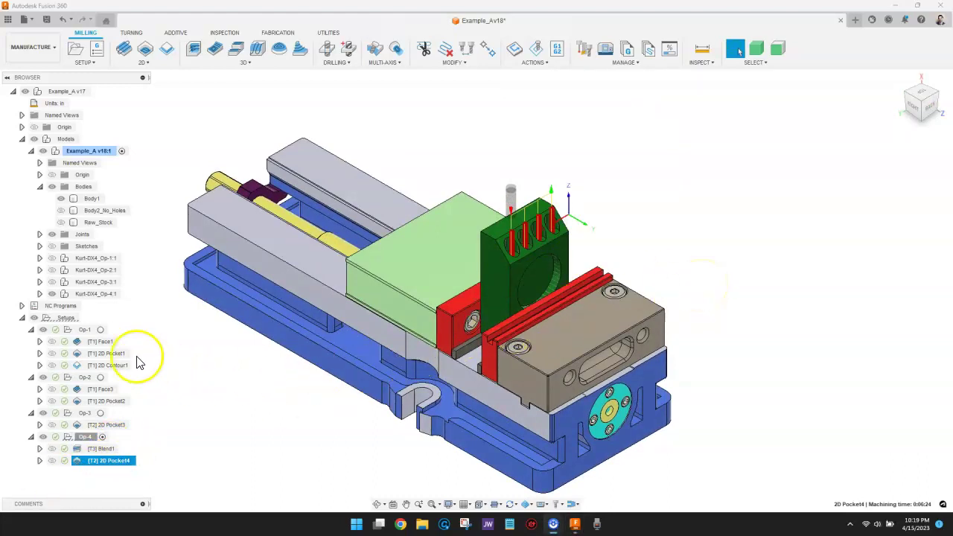
- Activate Op-1 and open its setup to check which body is assigned as its model, closing it without changes
left_click(101, 330)
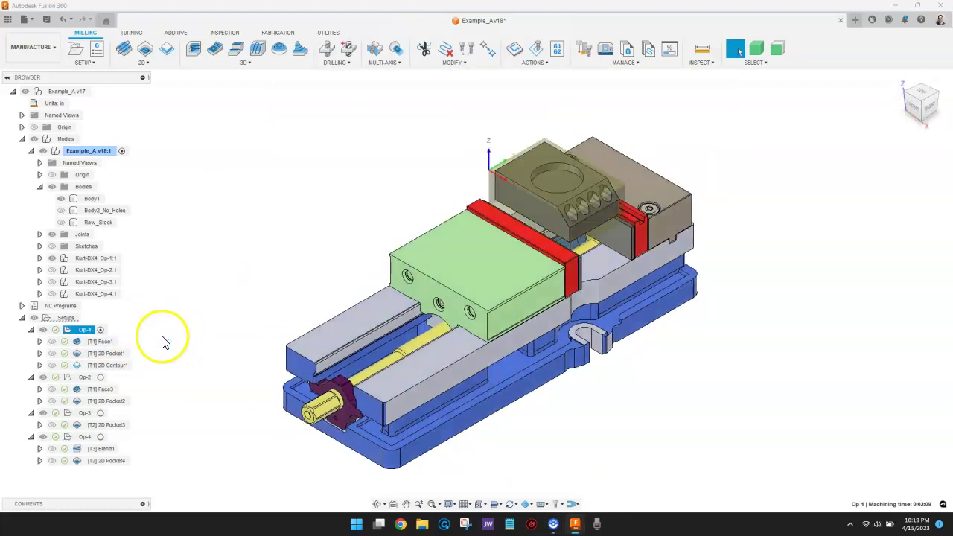
right_click(85, 333)
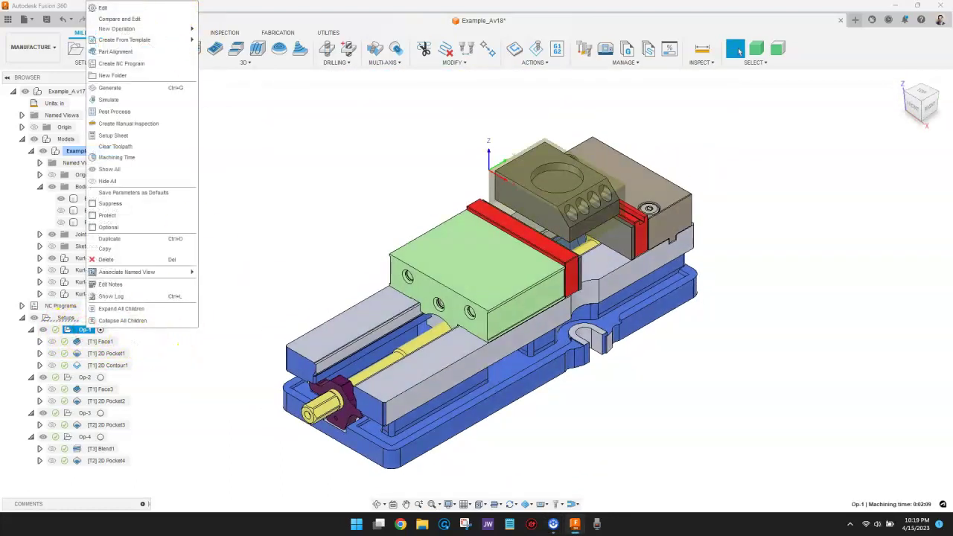
left_click(120, 9)
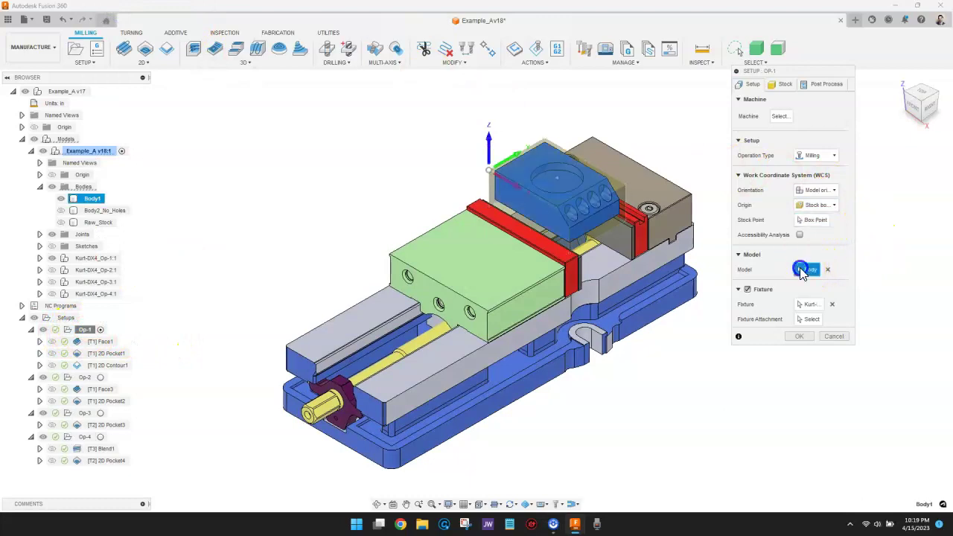
left_click(834, 336)
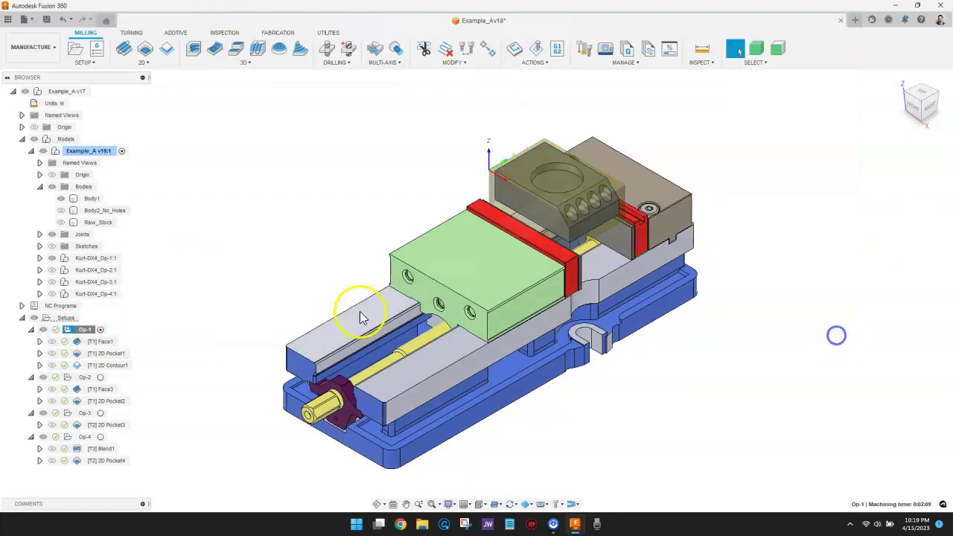
- Open the Op-2 setup to check which body is assigned as its model, closing it without changes
left_click(82, 377)
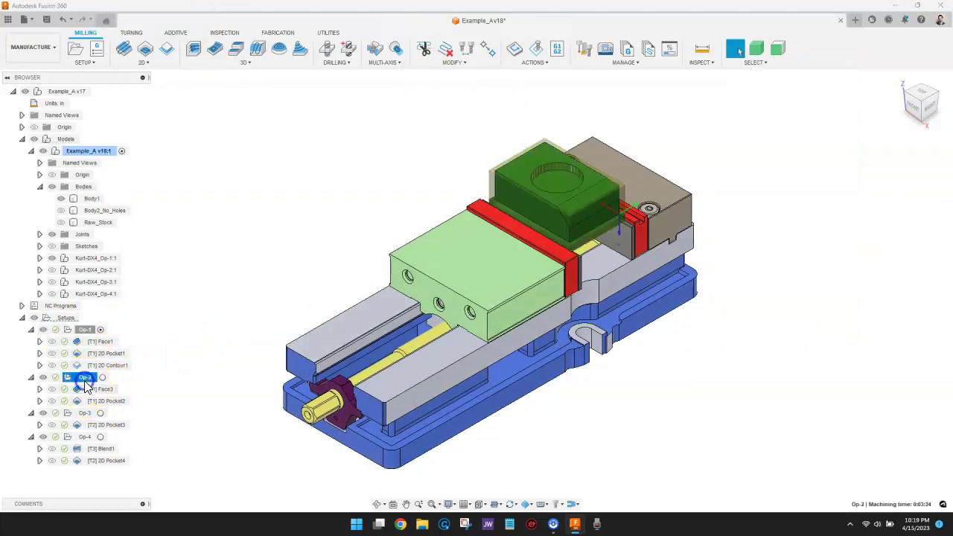
right_click(85, 377)
left_click(104, 60)
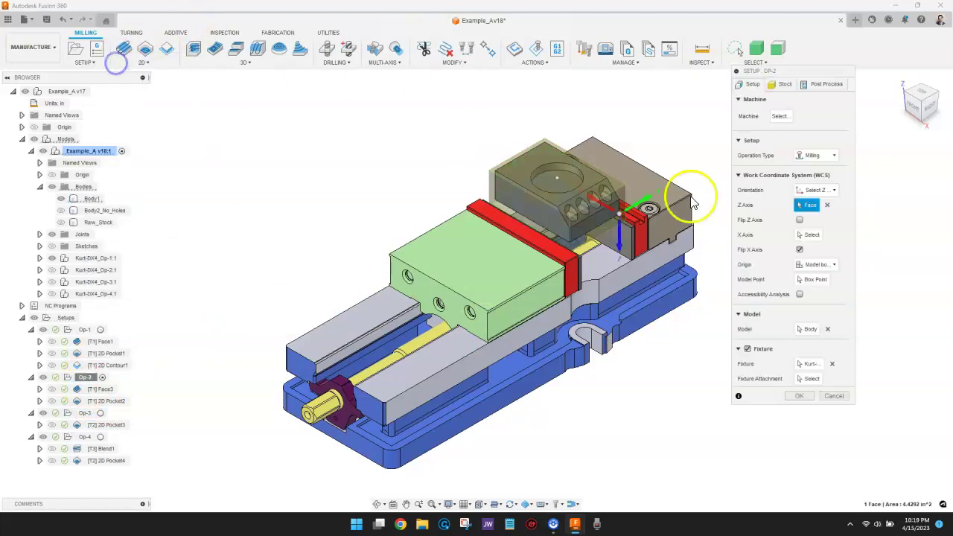
left_click(805, 329)
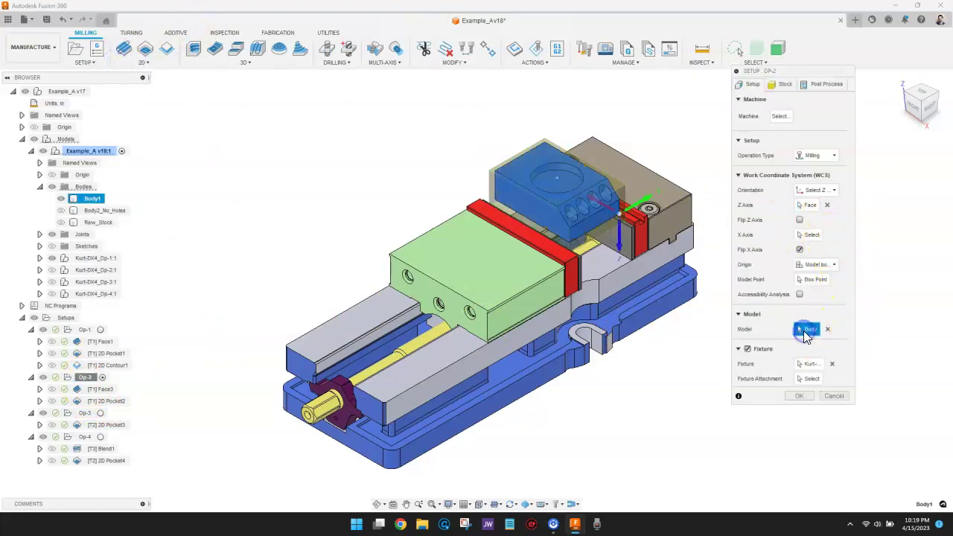
left_click(827, 397)
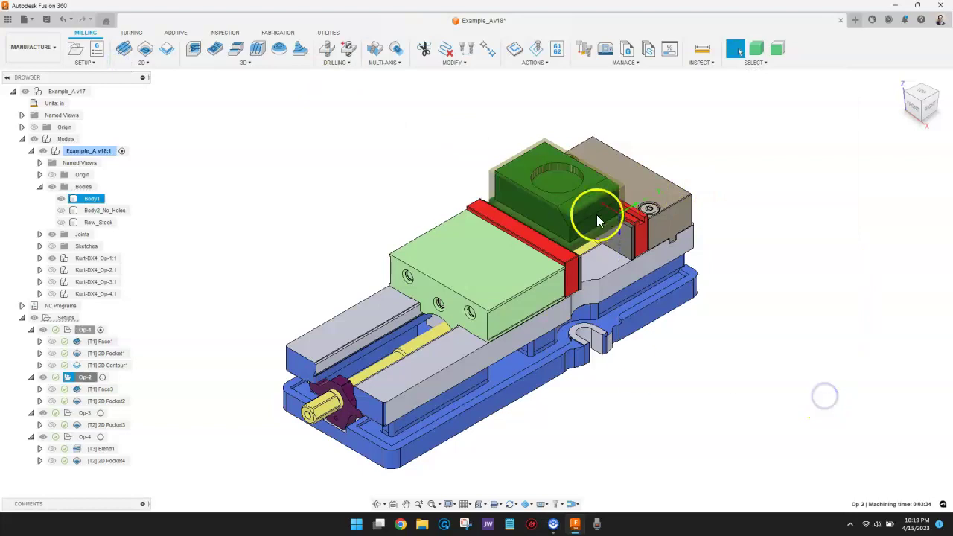
- Open the Op-3 setup to check which body is assigned as its model, closing it without changes
left_click(84, 414)
right_click(84, 414)
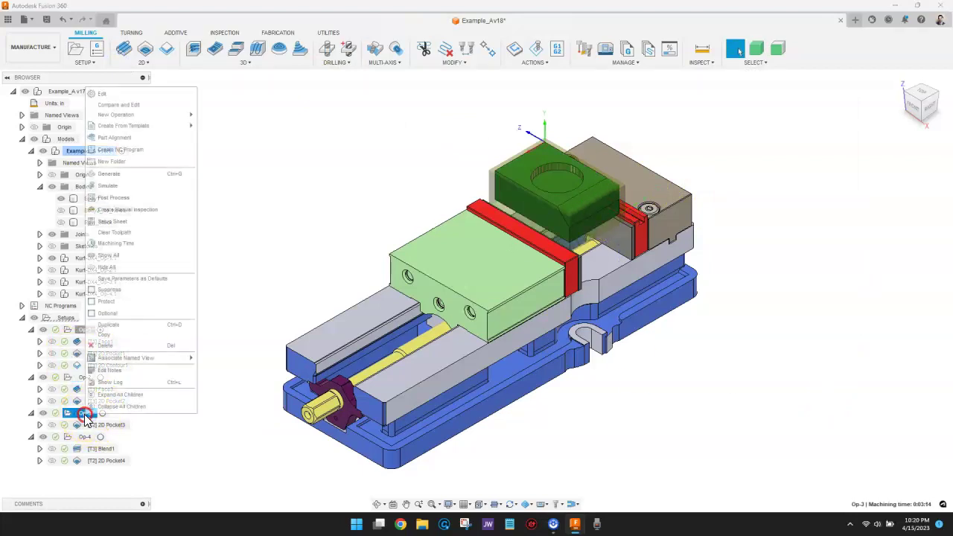
left_click(106, 93)
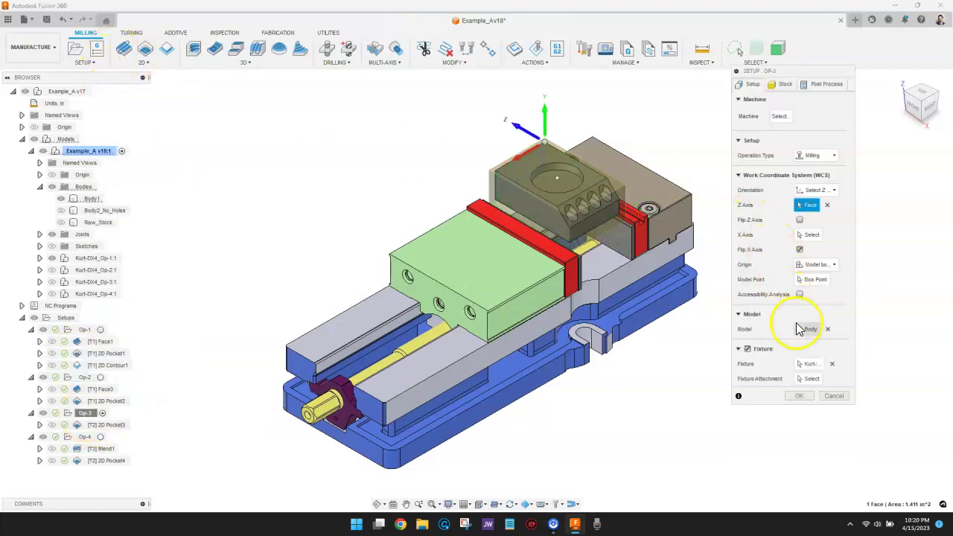
left_click(812, 335)
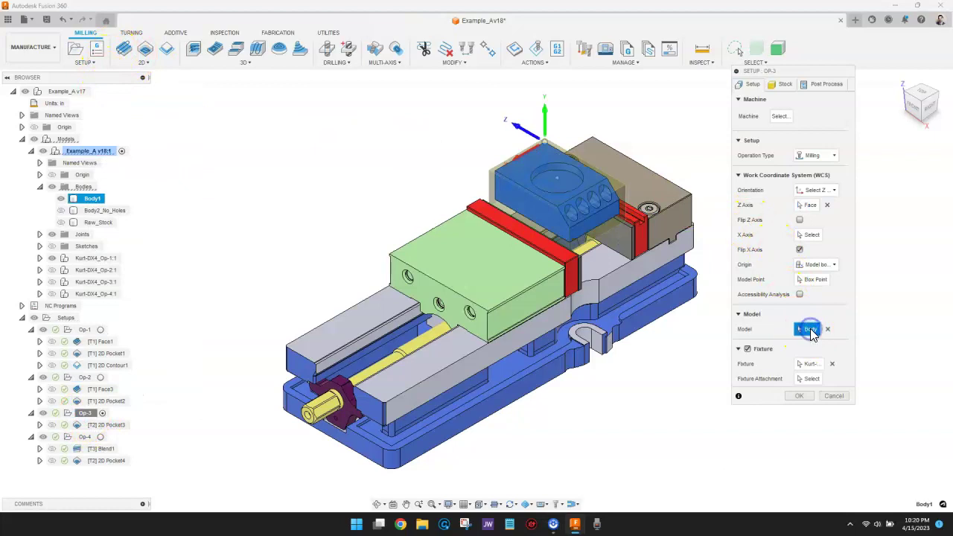
left_click(829, 397)
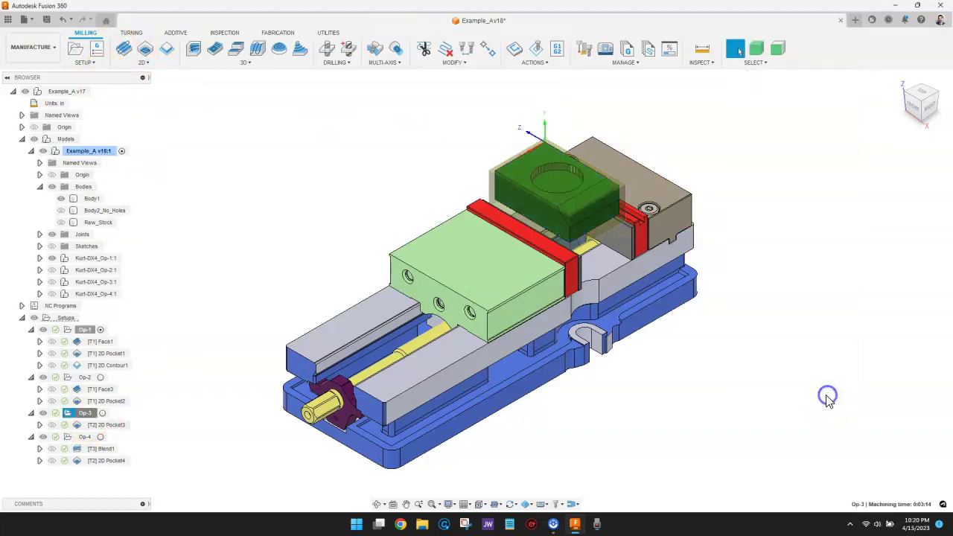
- Activate Op-4, view its Blend1 toolpath, and check the setup's assigned model body, closing it without changes
left_click(105, 439)
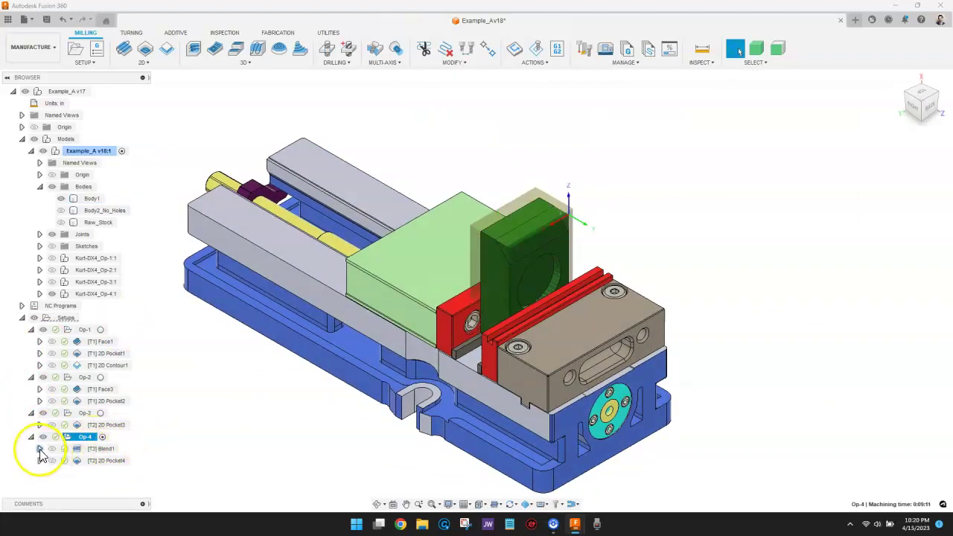
left_click(103, 449)
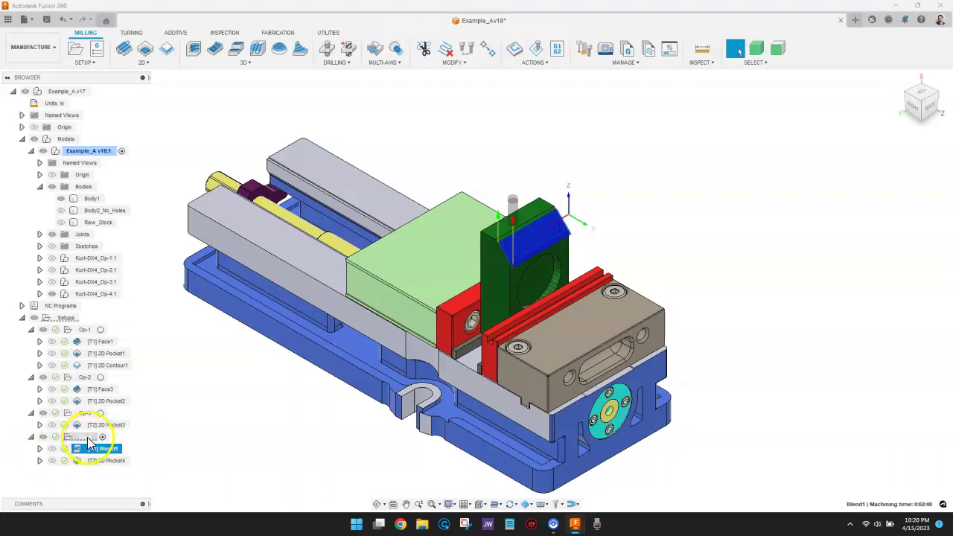
right_click(88, 439)
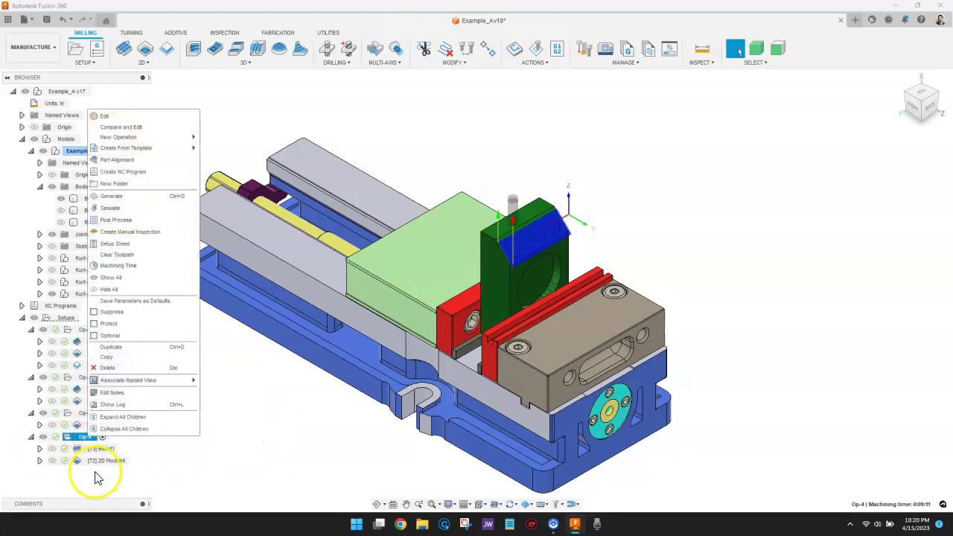
left_click(188, 477)
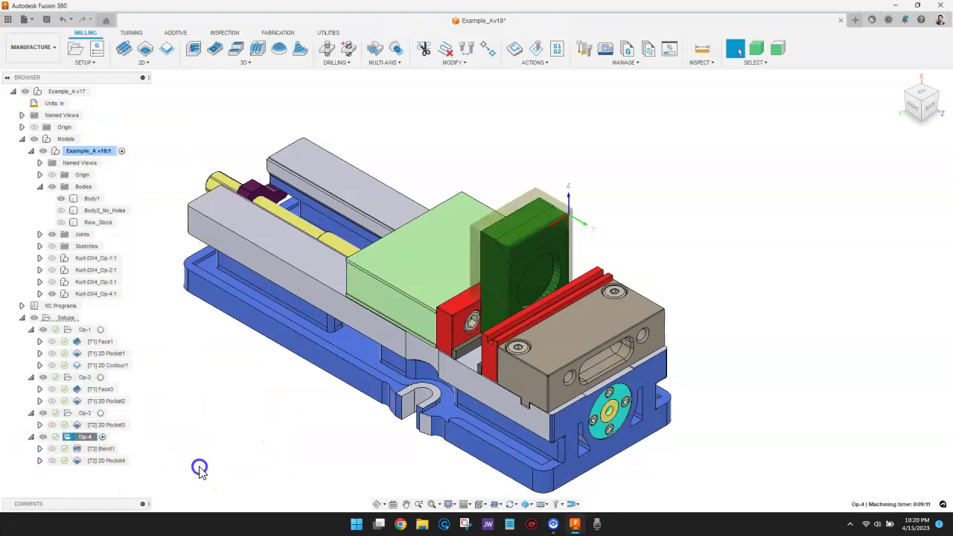
left_click(88, 440)
right_click(87, 439)
left_click(122, 121)
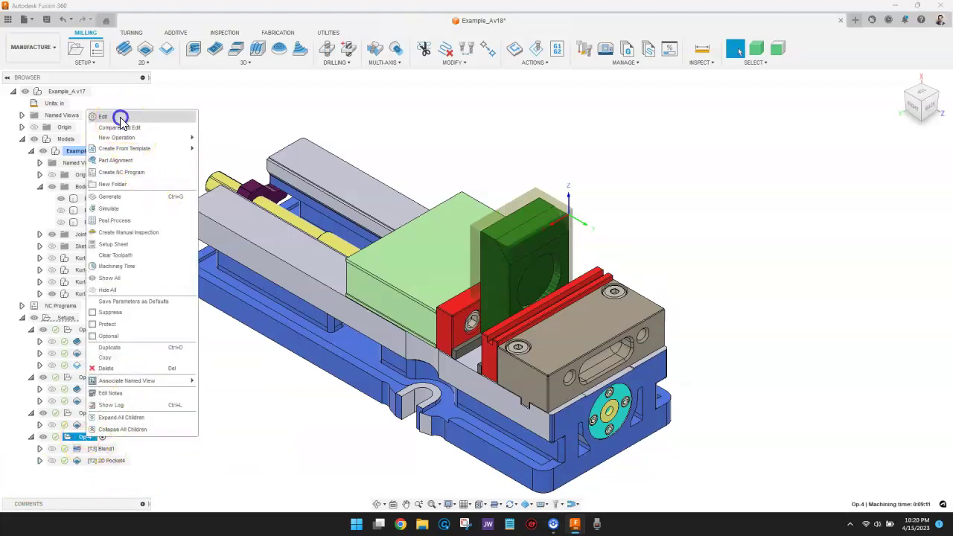
left_click(812, 329)
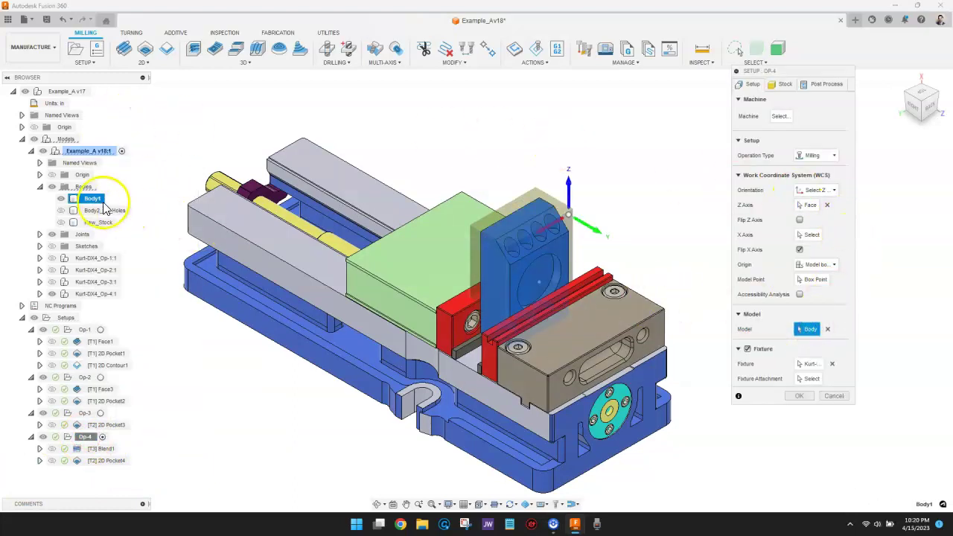
left_click(834, 395)
- Open Blend1's geometry settings to check its model surfaces body, trying Body1 in the selection and removing it, and cancel the edit
left_click(108, 449)
right_click(104, 449)
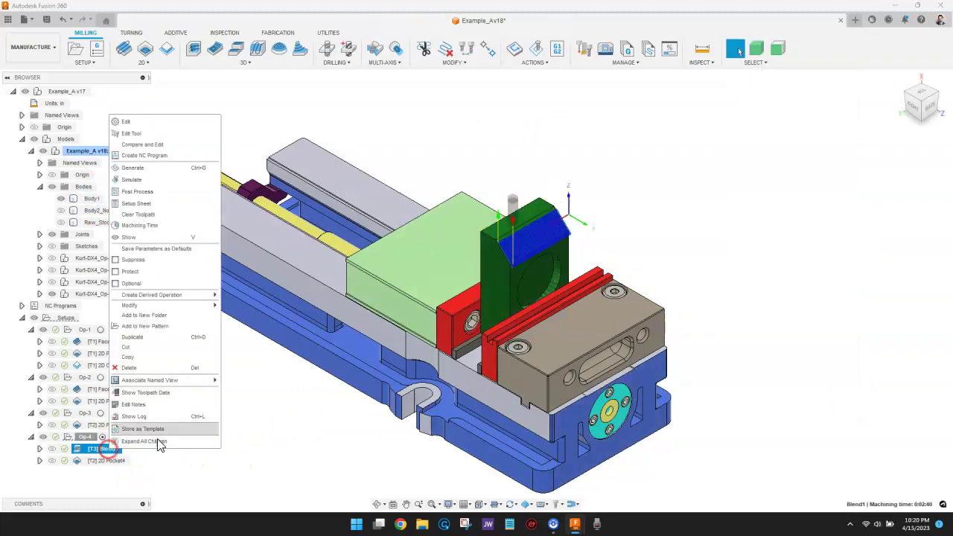
left_click(144, 120)
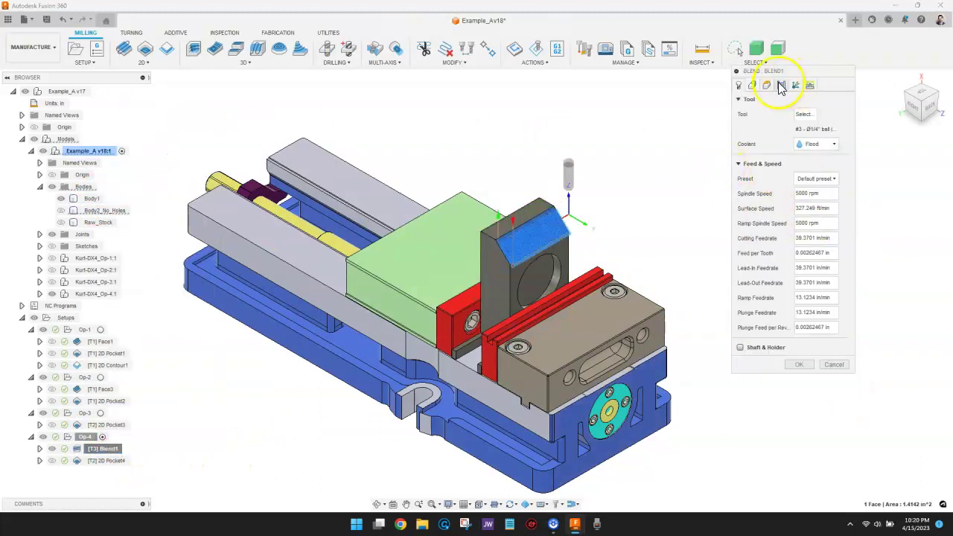
left_click(750, 88)
left_click(806, 248)
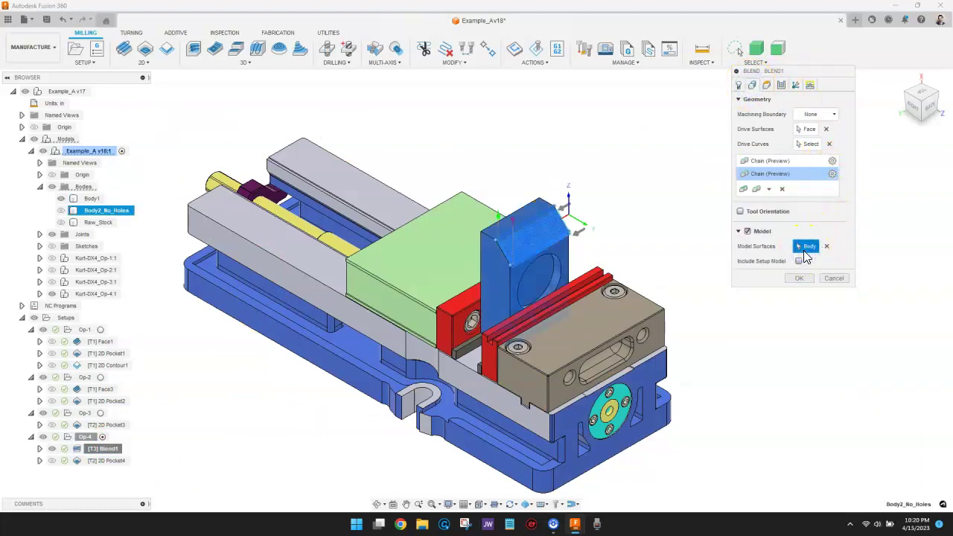
left_click(526, 250)
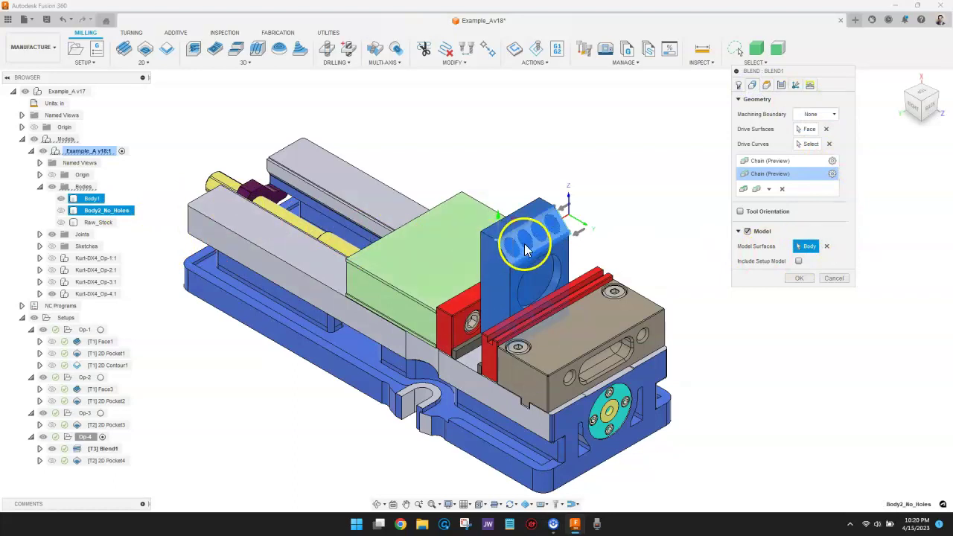
left_click(526, 249)
left_click(834, 278)
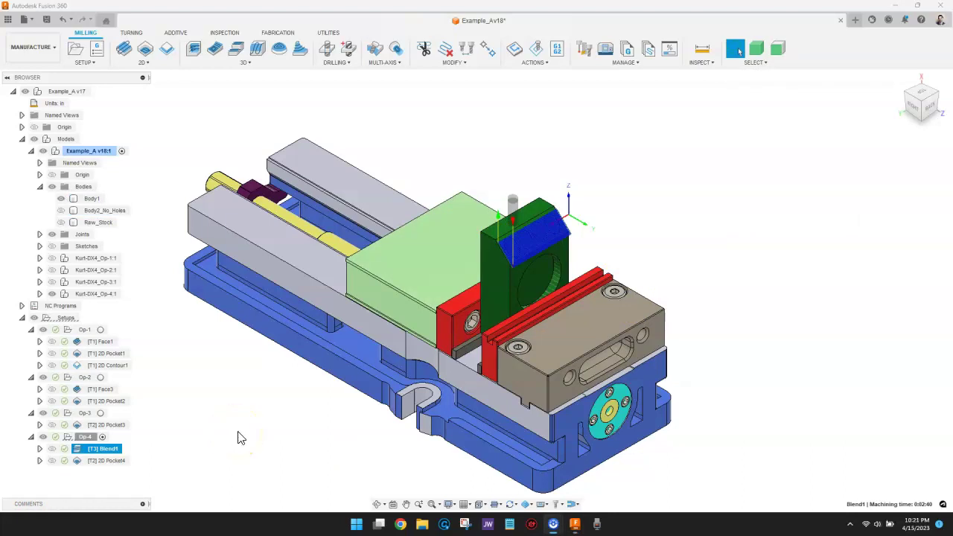
- Activate Op-1 and examine its stock settings, deselecting and reselecting Raw_Stock as the stock solid
left_click(101, 331)
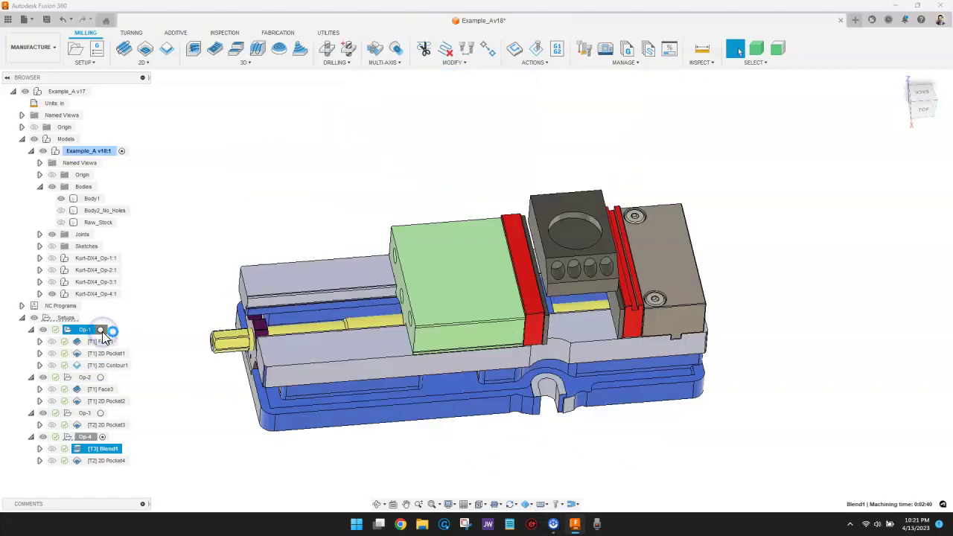
right_click(86, 335)
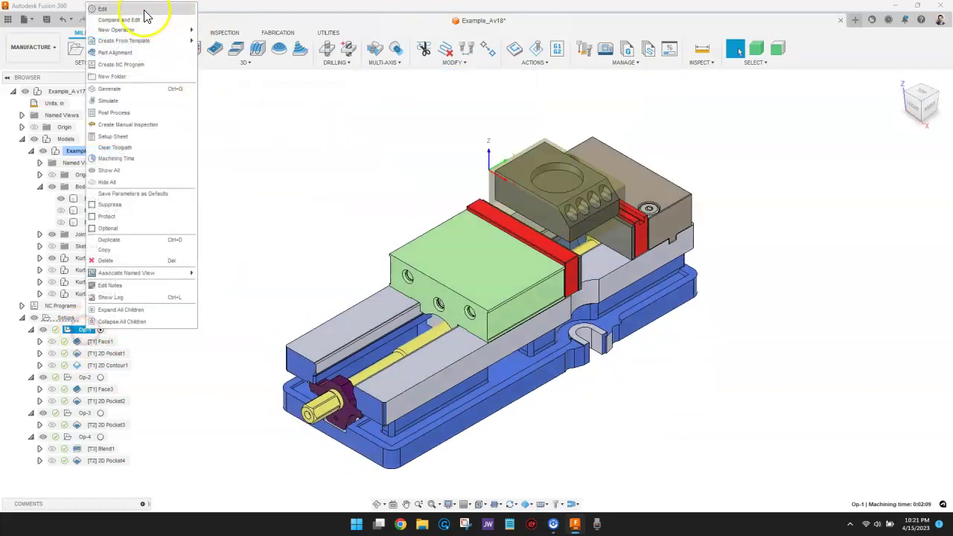
left_click(117, 11)
left_click(783, 85)
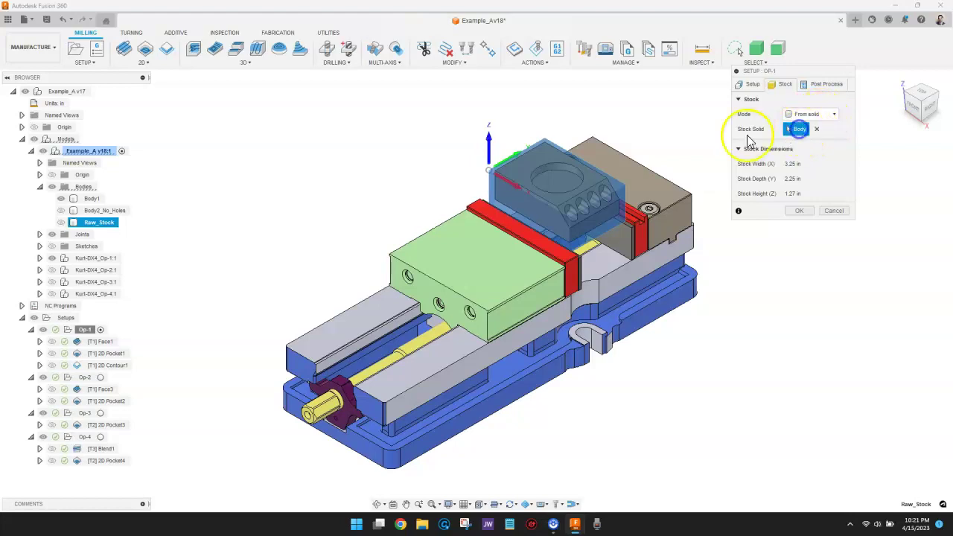
left_click(98, 223)
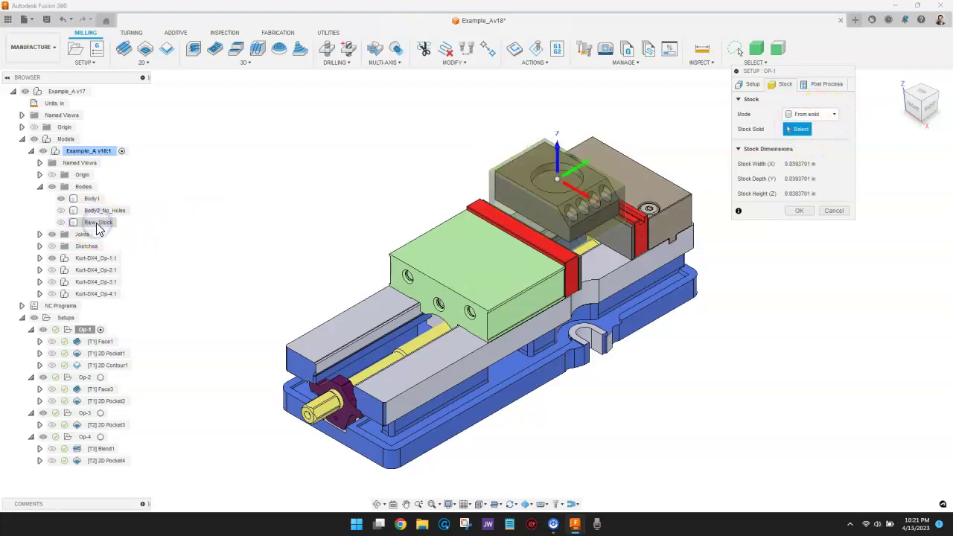
scroll(596, 168, "up", 5)
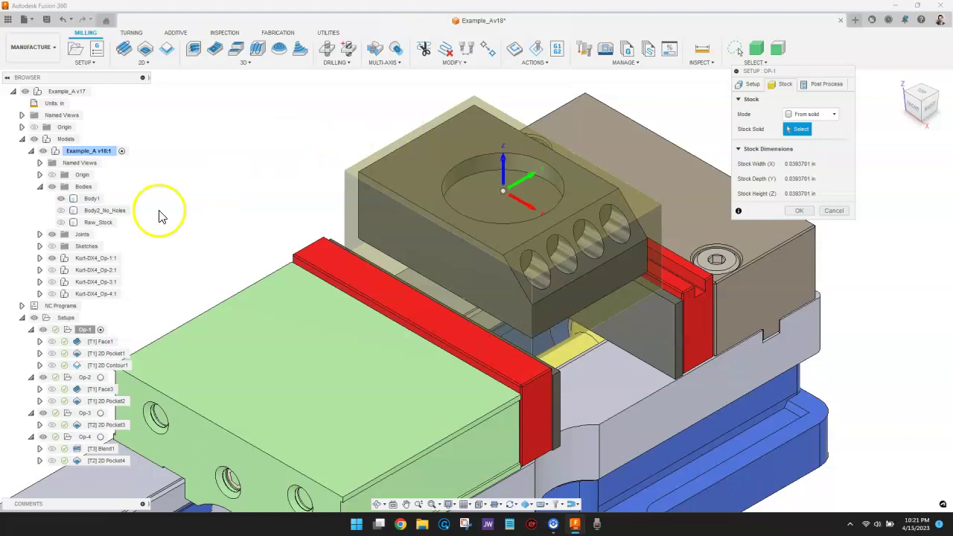
left_click(99, 223)
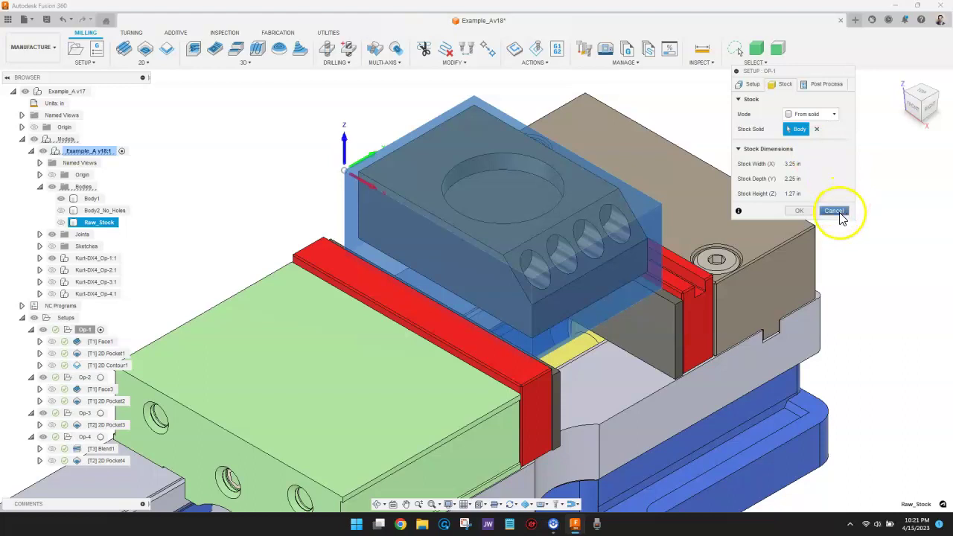
- Examine the available stock modes for Op-1 and close the setup without changes
left_click(835, 115)
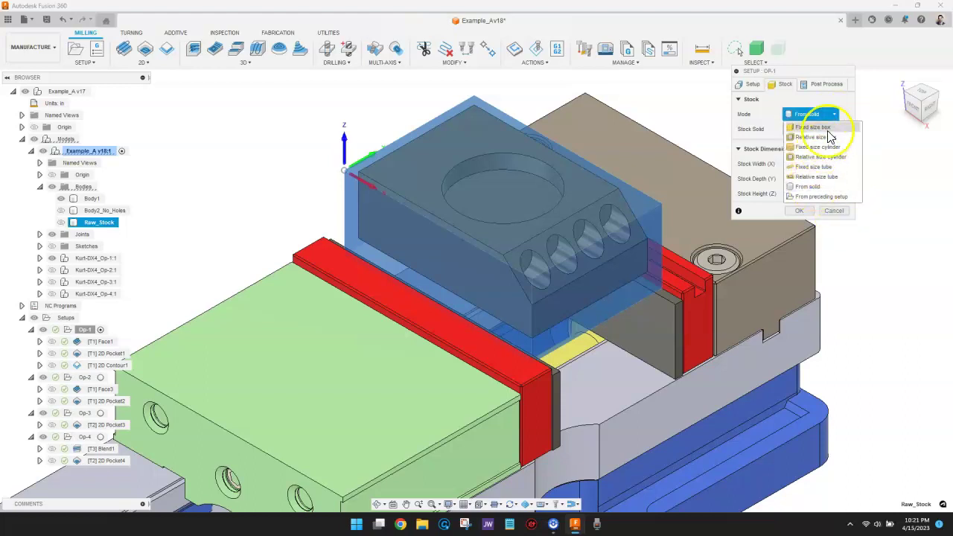
left_click(834, 98)
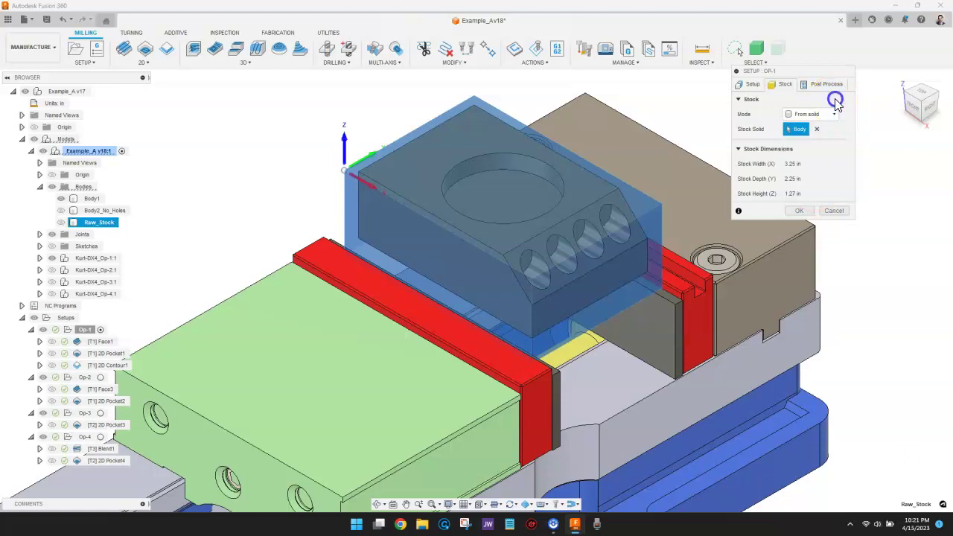
left_click(833, 210)
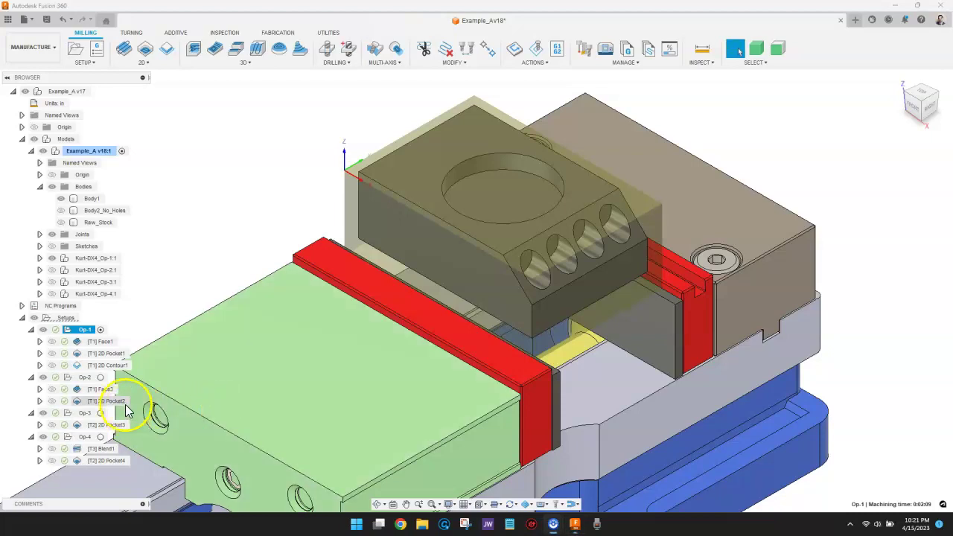
- Activate Op-2 and examine its stock mode and Continue Rest Machining option in the enlarged setup dialog, closing it without changes
left_click(79, 378)
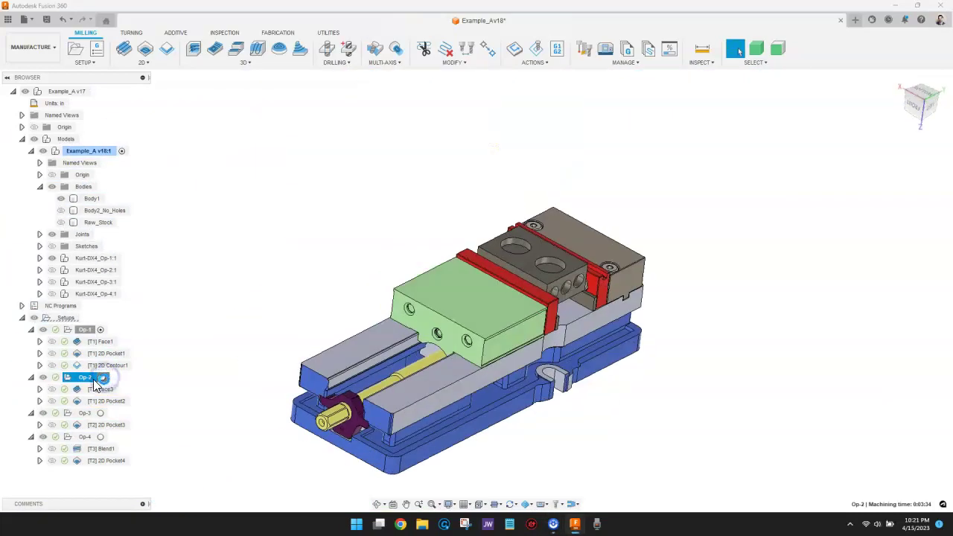
right_click(84, 380)
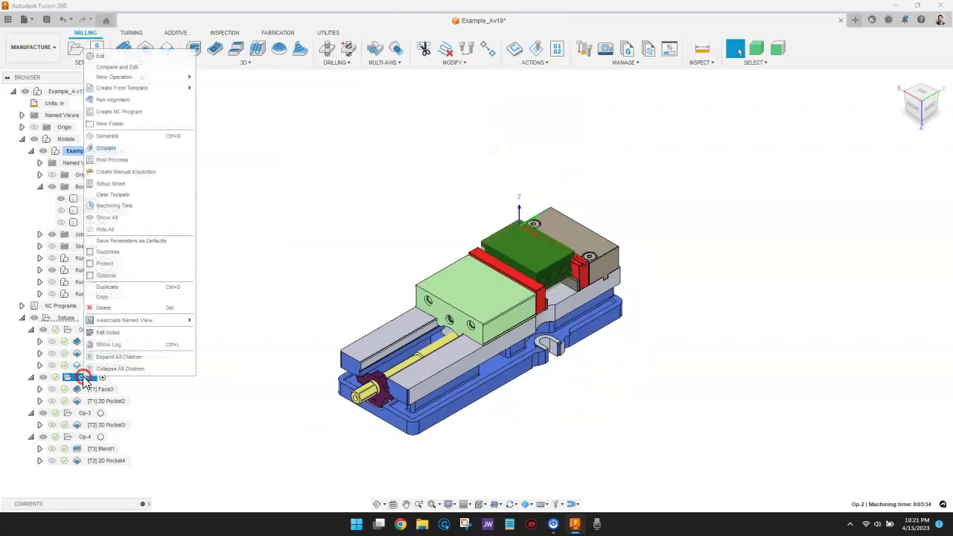
left_click(123, 57)
left_click(777, 84)
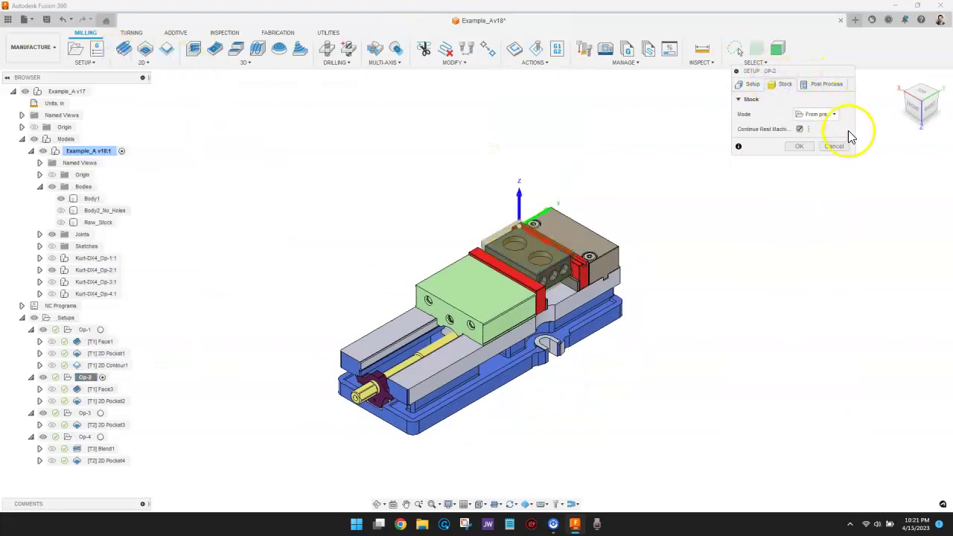
left_click_drag(855, 154, 902, 181)
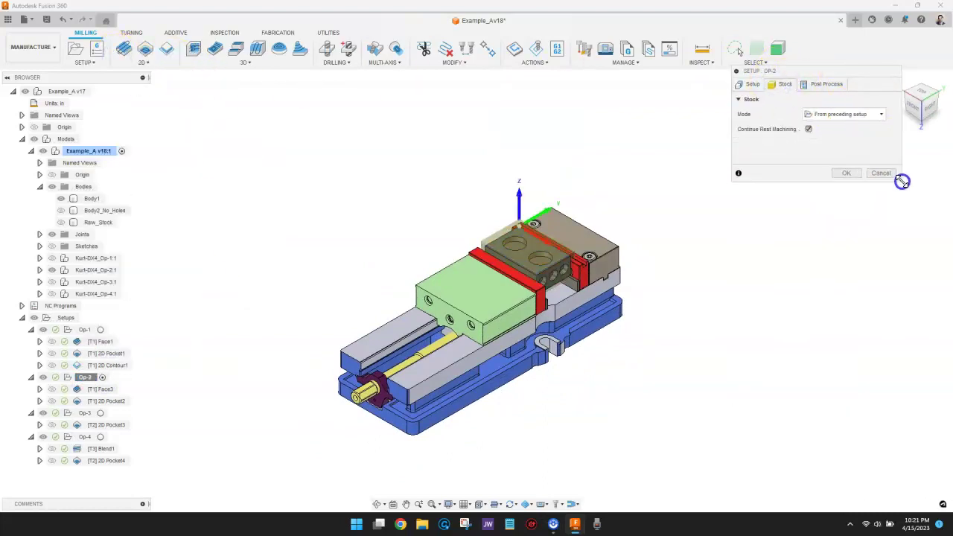
left_click(809, 129)
left_click(824, 132)
left_click(852, 133)
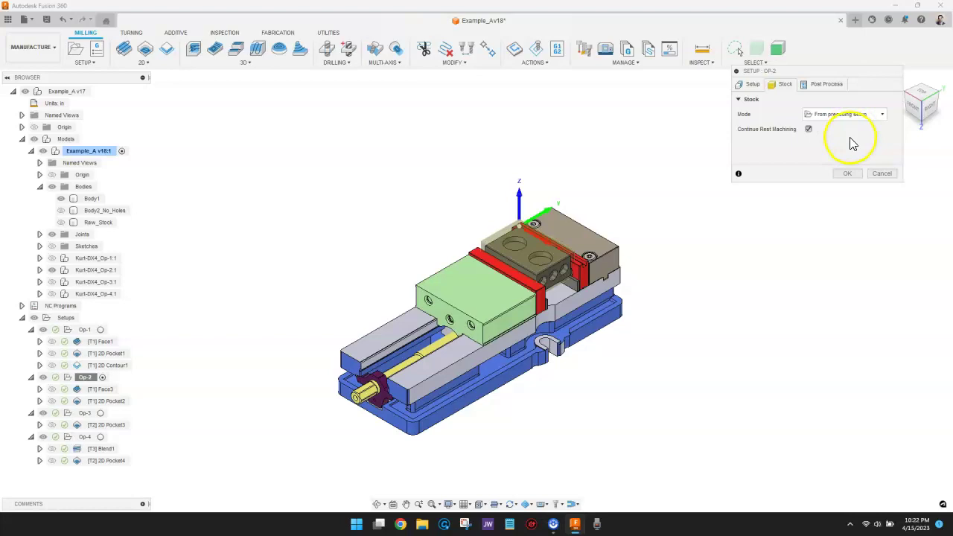
left_click(881, 175)
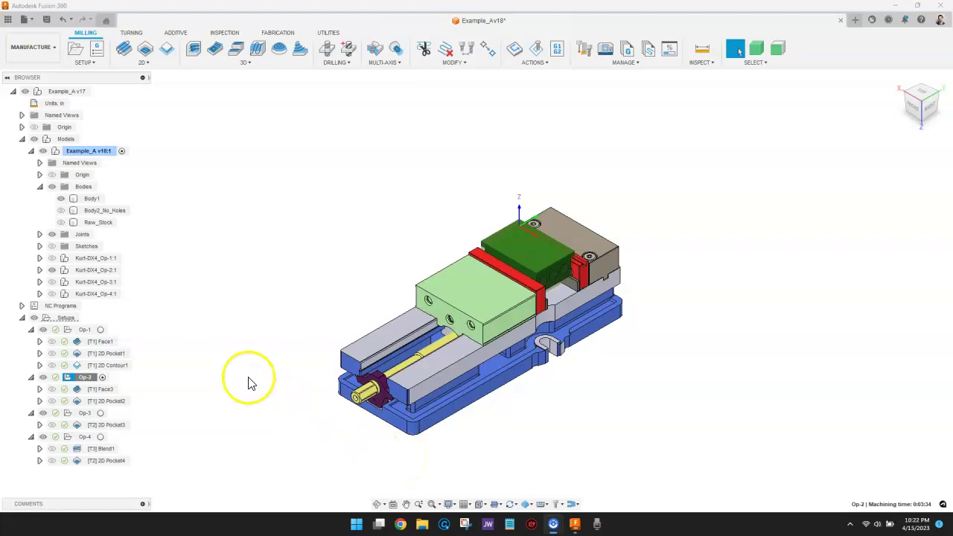
- Activate Op-1 and examine its work coordinate system orientation and origin settings, cancelling the setup edit
left_click(101, 332)
right_click(82, 332)
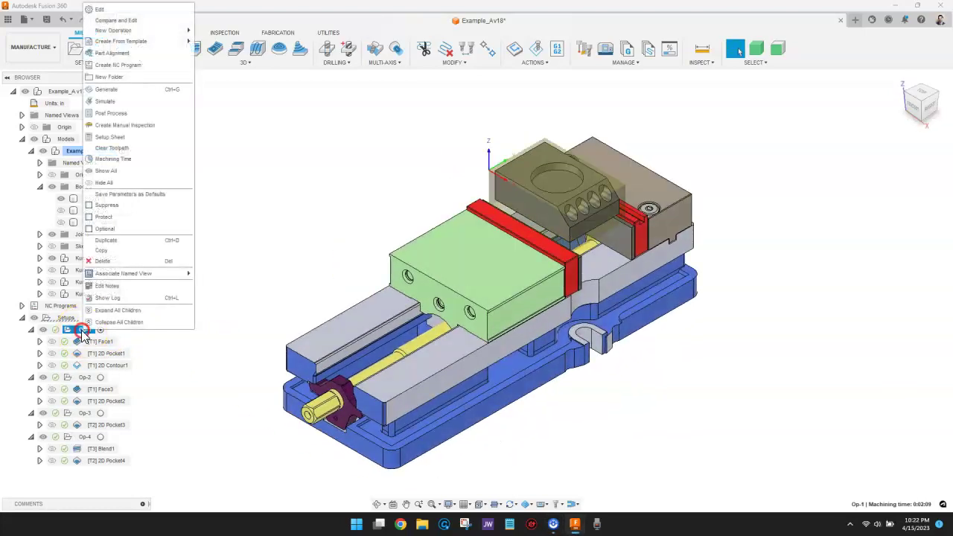
left_click(118, 9)
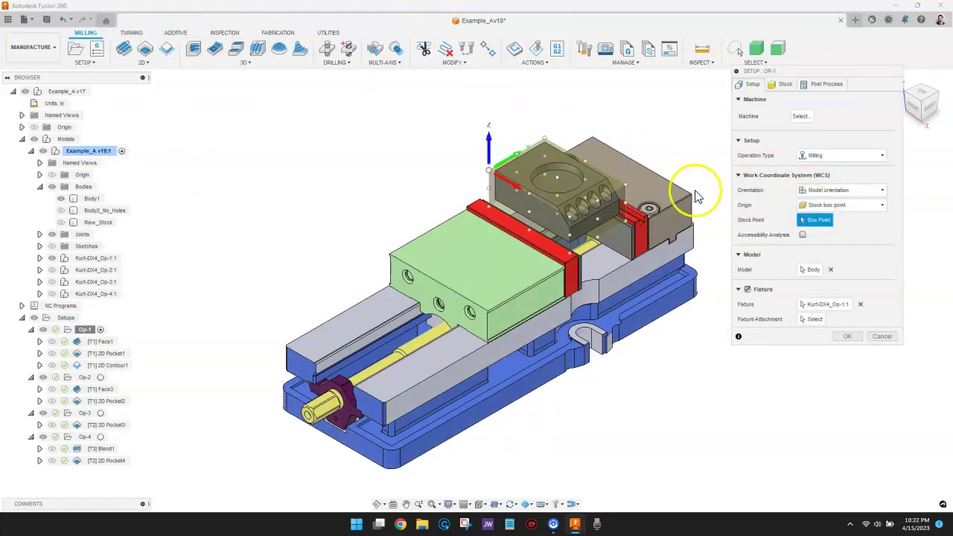
left_click(880, 337)
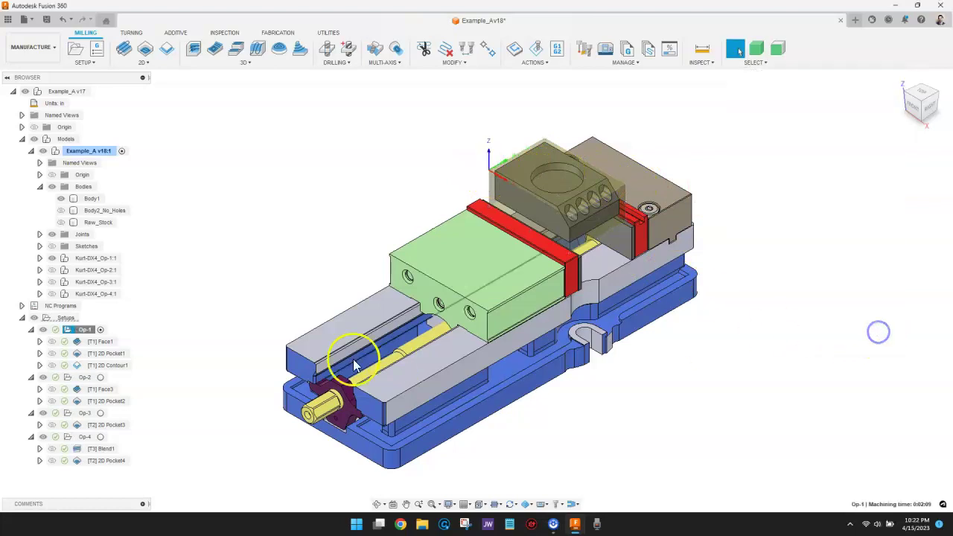
- Activate Op-2 and examine the Z-axis face and orientation settings of its work coordinate system, closing the setup without changes
left_click(86, 378)
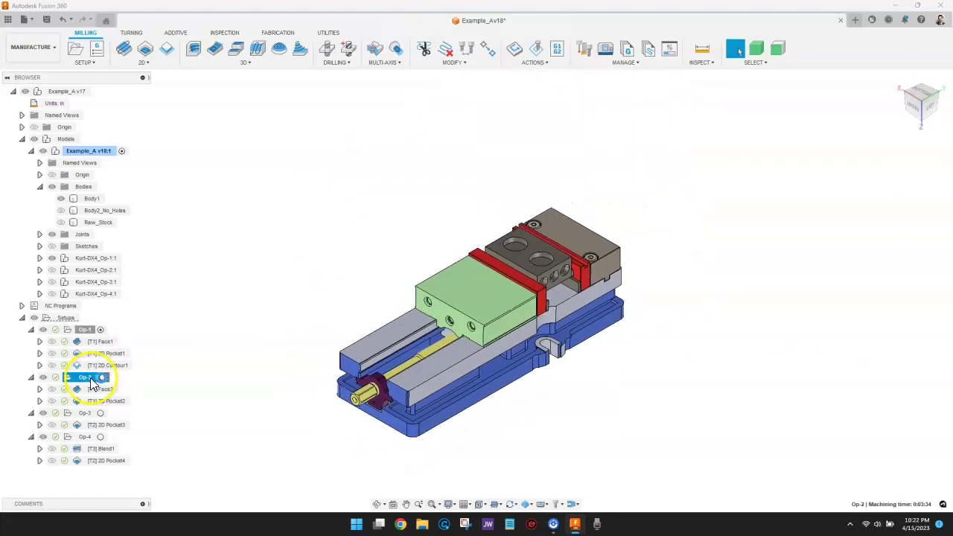
right_click(101, 378)
left_click(149, 58)
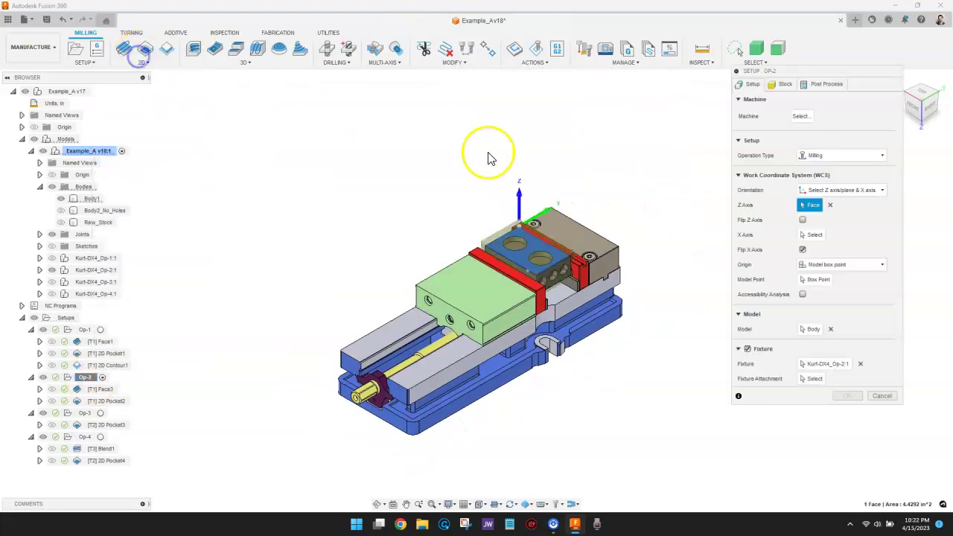
scroll(530, 234, "up", 2)
scroll(531, 233, "up", 2)
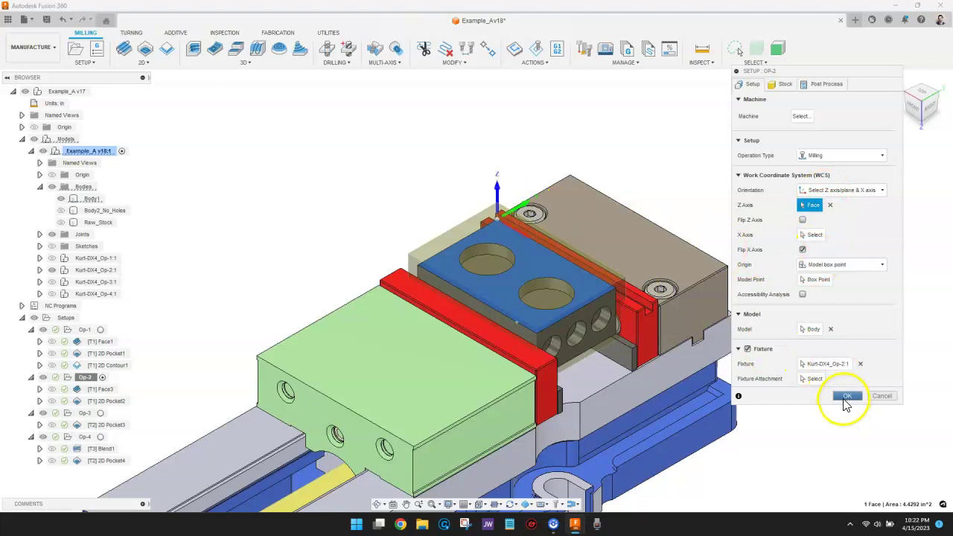
left_click(840, 398)
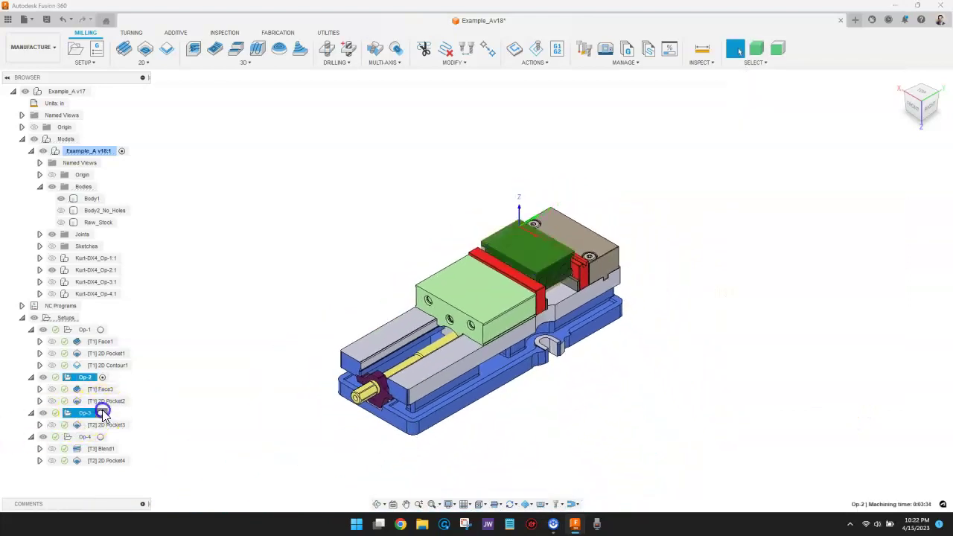
- Activate Op-3 and examine its work coordinate system orientation and Z-axis face on the upright part, closing the setup without changes
left_click(101, 414)
right_click(101, 414)
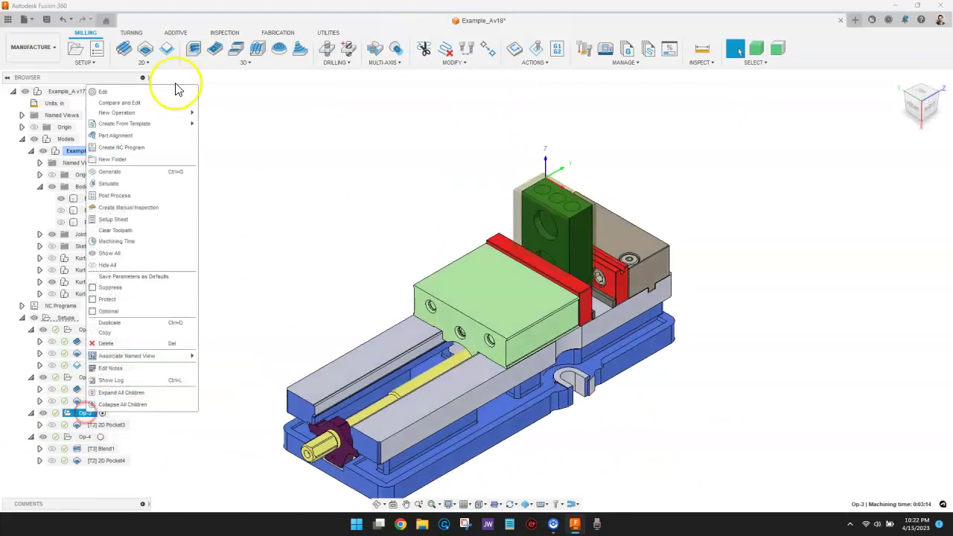
left_click(105, 92)
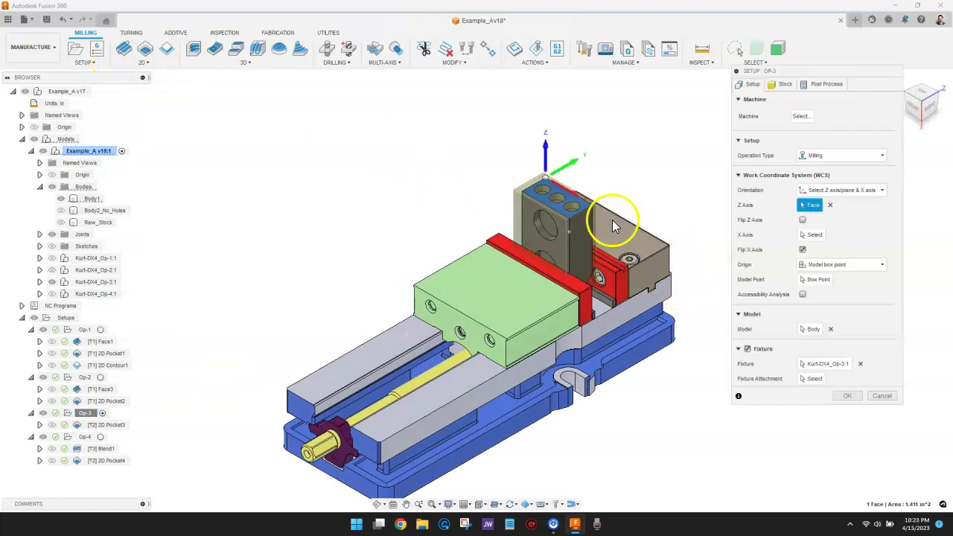
scroll(612, 220, "up", 5)
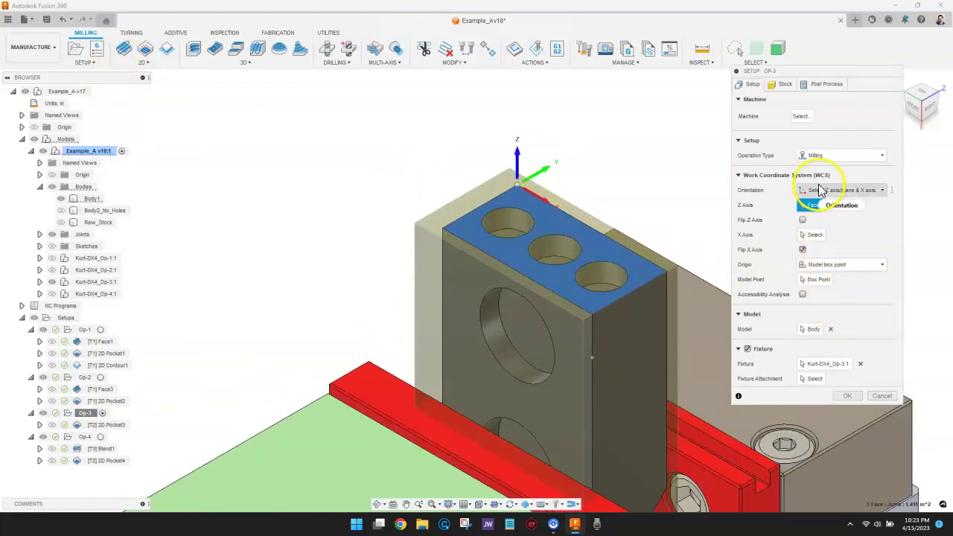
left_click(845, 396)
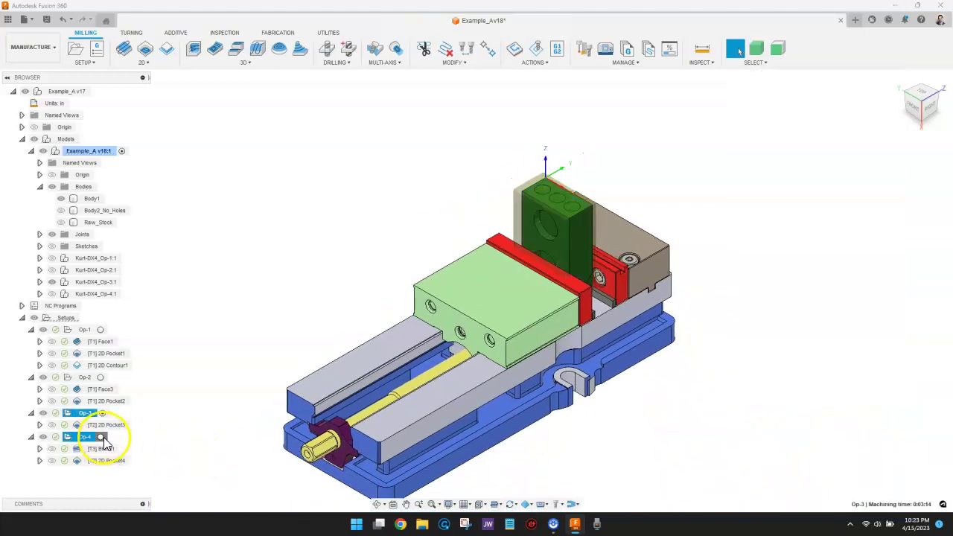
- Activate Op-4 and examine its Z-axis face, X-axis flip and model box point origin, closing the setup without changes
right_click(87, 436)
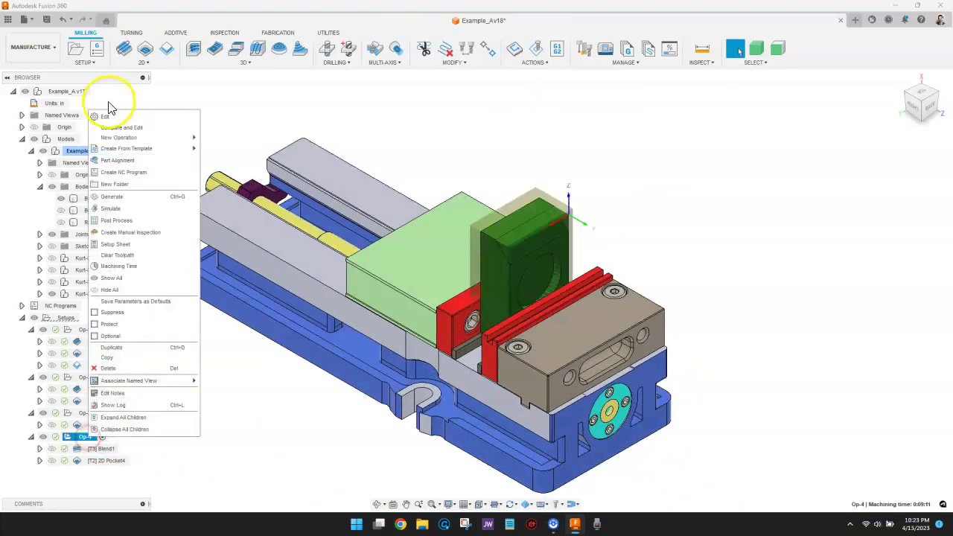
left_click(106, 116)
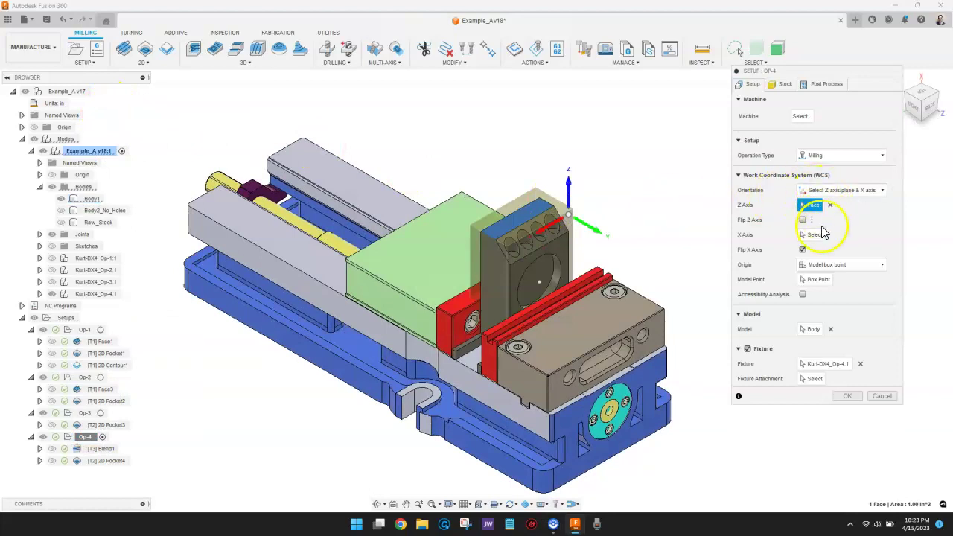
left_click(841, 397)
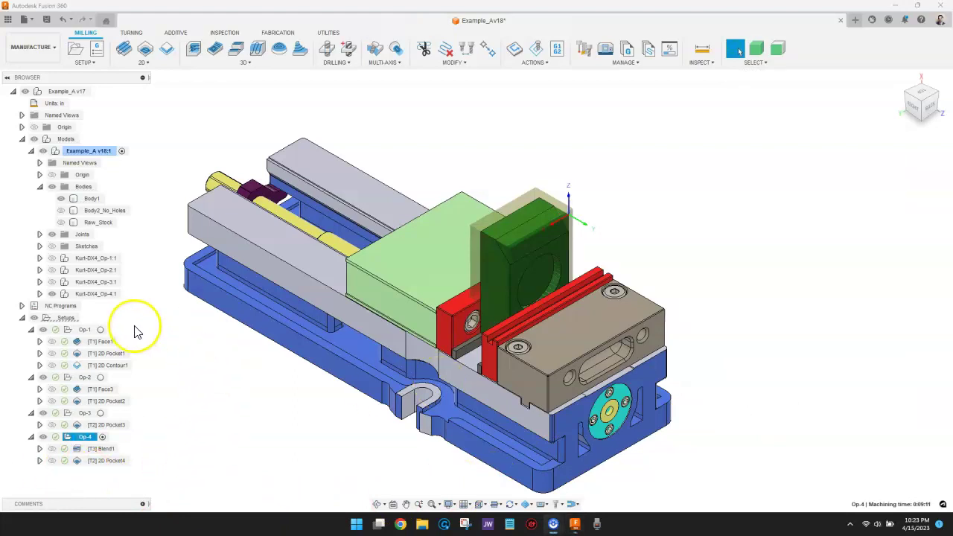
- Reactivate Op-1 and examine the Face1 and 2D Contour1 toolpaths with their in-process stock
left_click(103, 334)
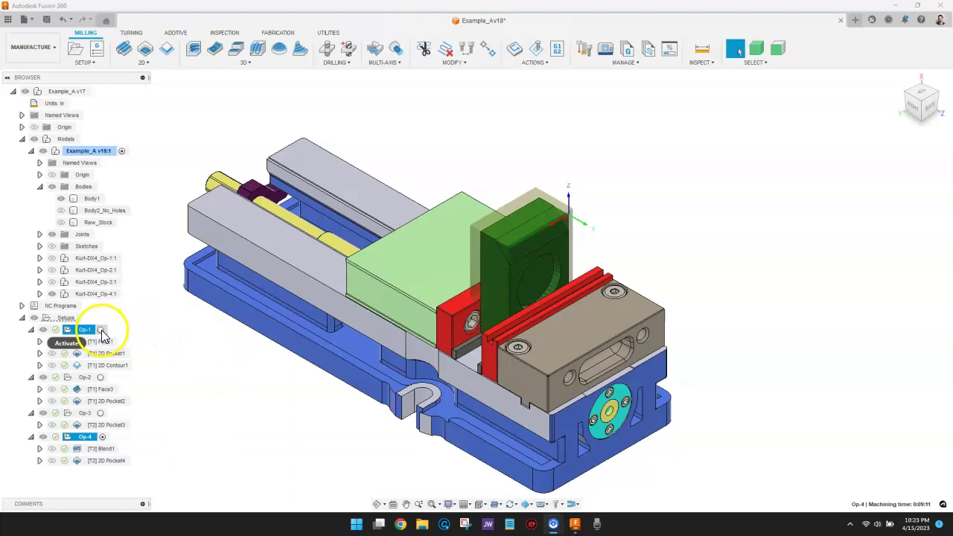
left_click(102, 330)
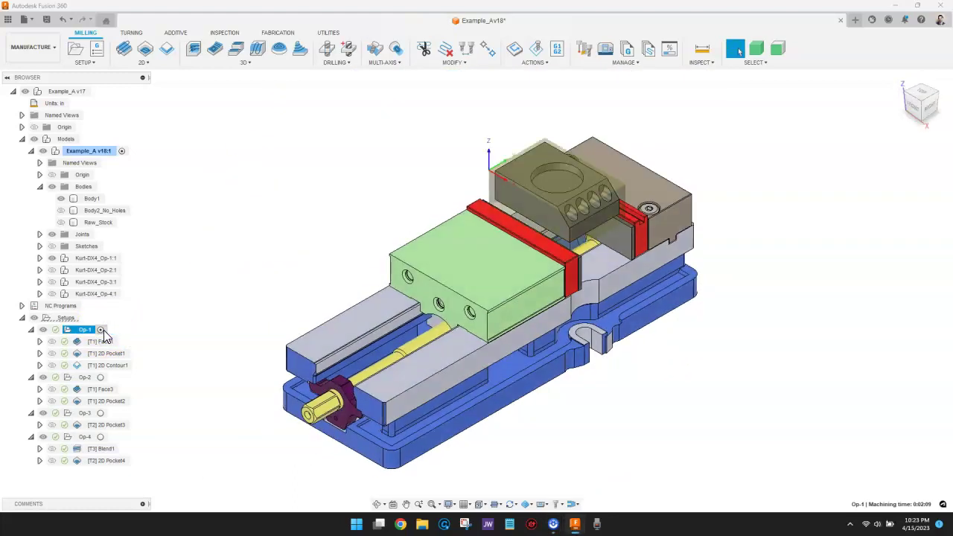
left_click(107, 343)
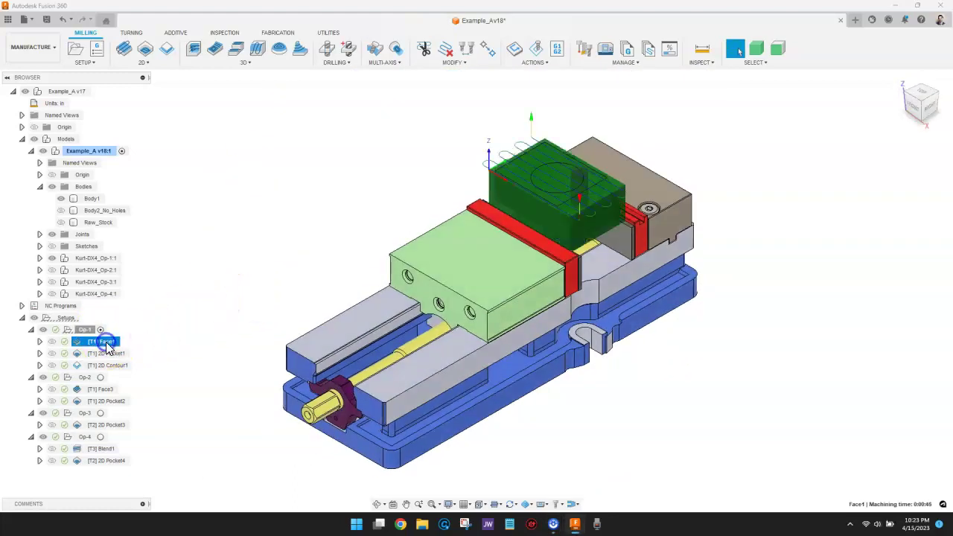
left_click(108, 365)
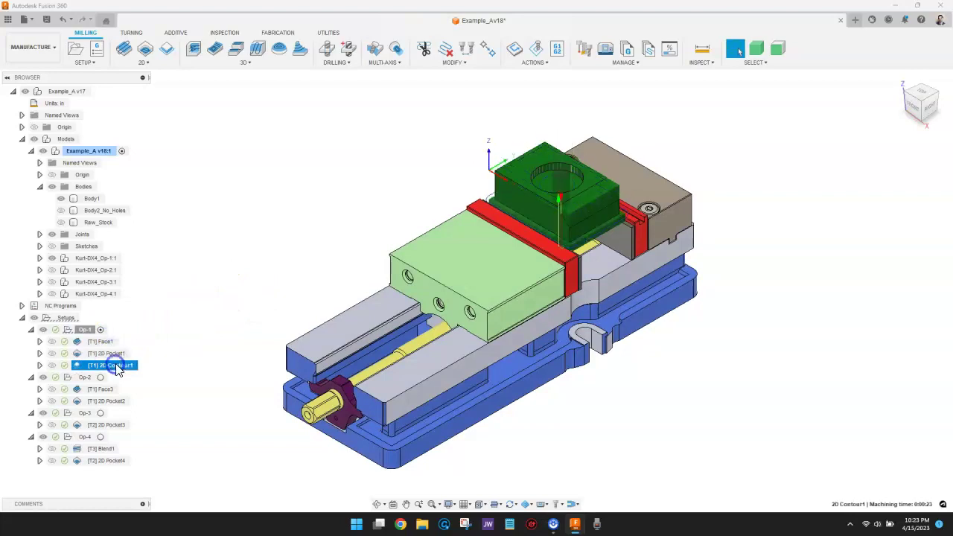
left_click(105, 342)
scroll(505, 175, "up", 3)
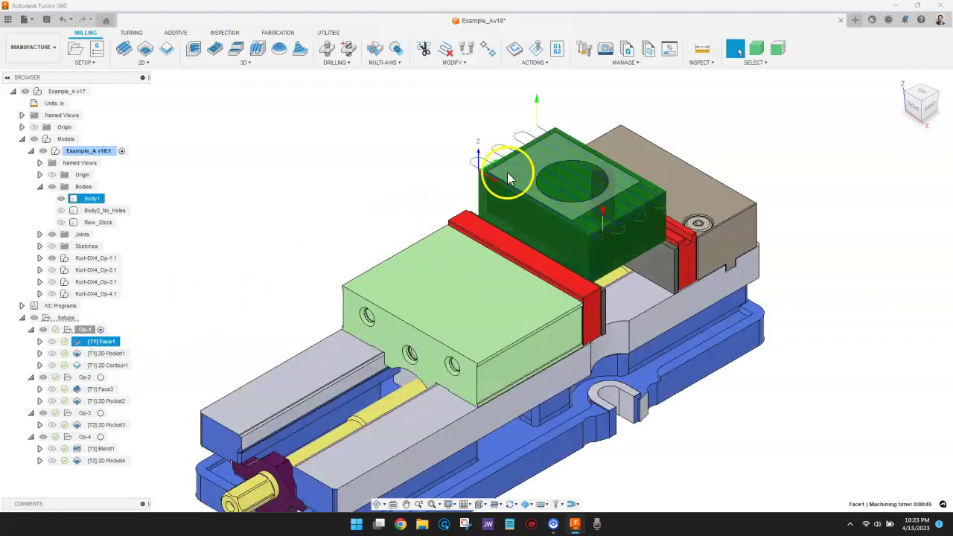
- Activate Op-2 and examine its Face3 and 2D Pocket2 toolpaths, and view the Op-3 and Op-4 setups in turn
left_click(108, 378)
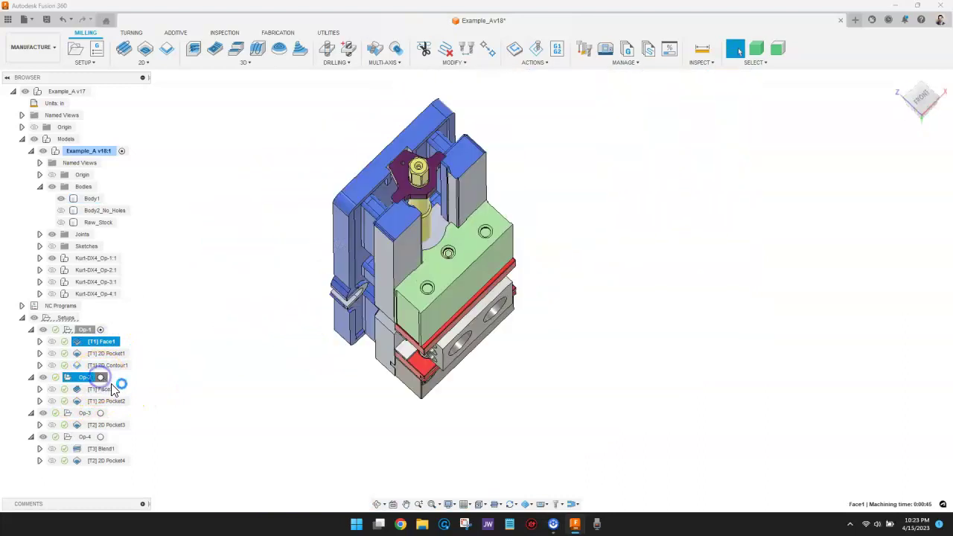
left_click(108, 391)
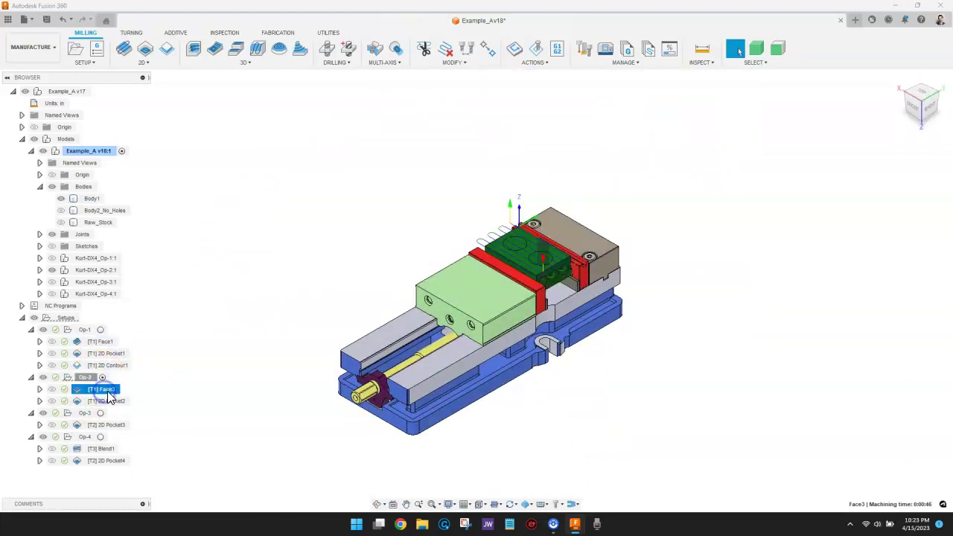
left_click(110, 402)
left_click(102, 414)
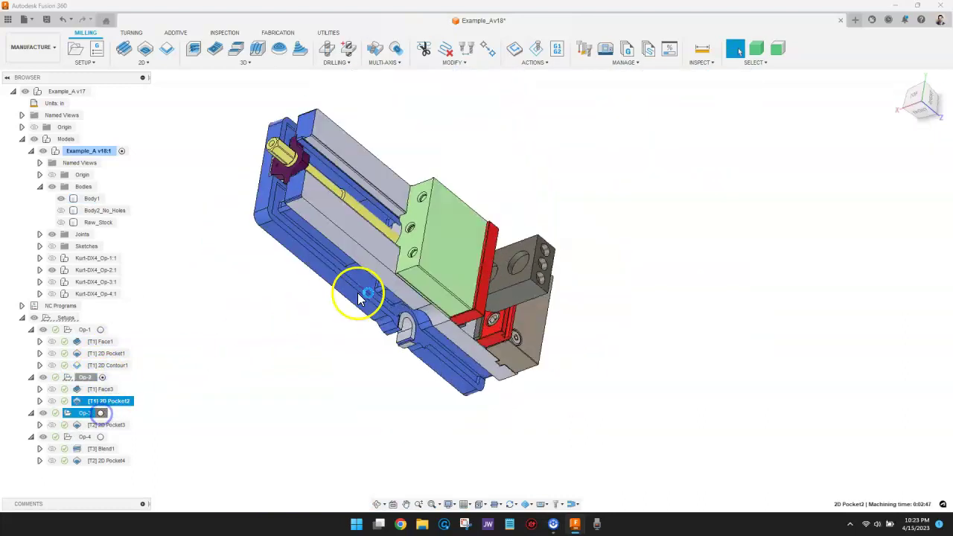
scroll(536, 218, "up", 3)
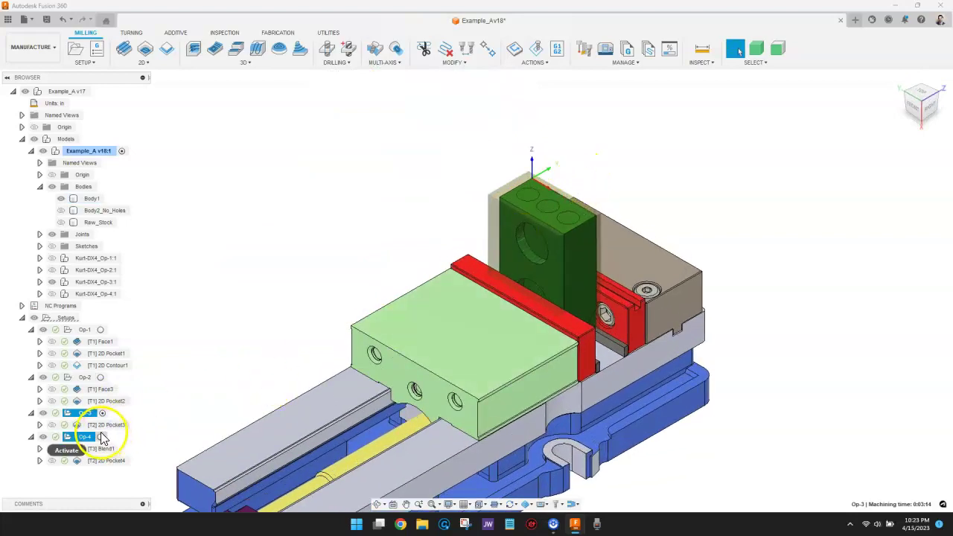
left_click(102, 438)
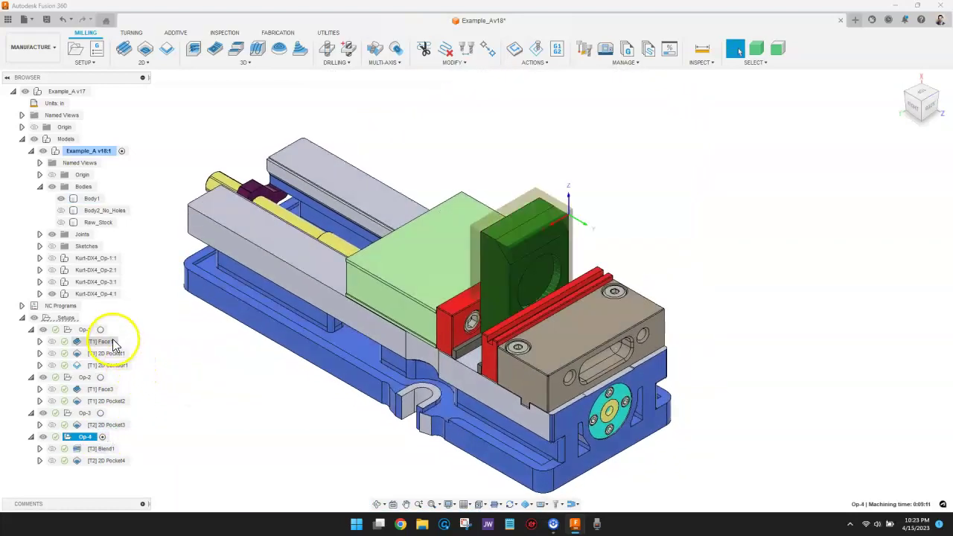
- Activate Op-1 and suppress its 2D Pocket1 operation, accepting that its toolpath is cleared
left_click(102, 332)
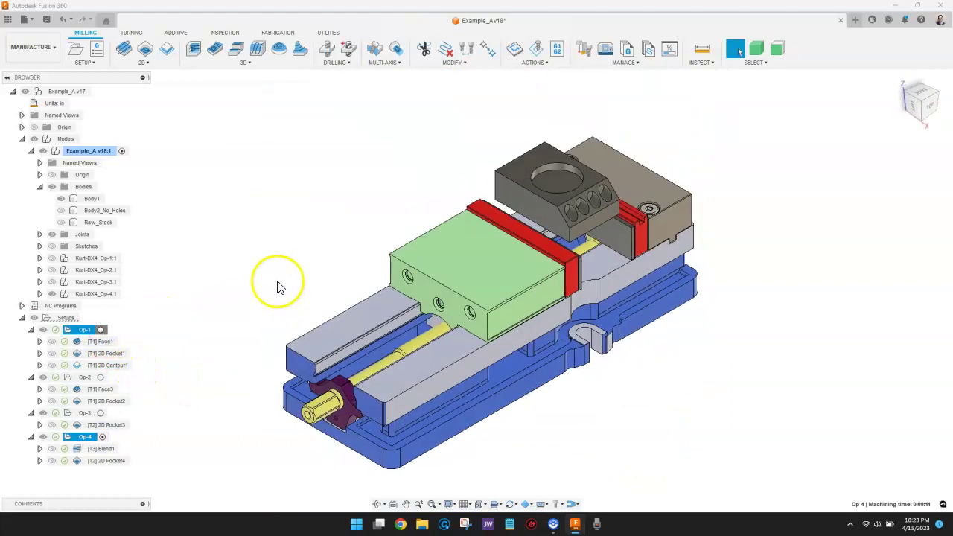
left_click(109, 354)
right_click(110, 354)
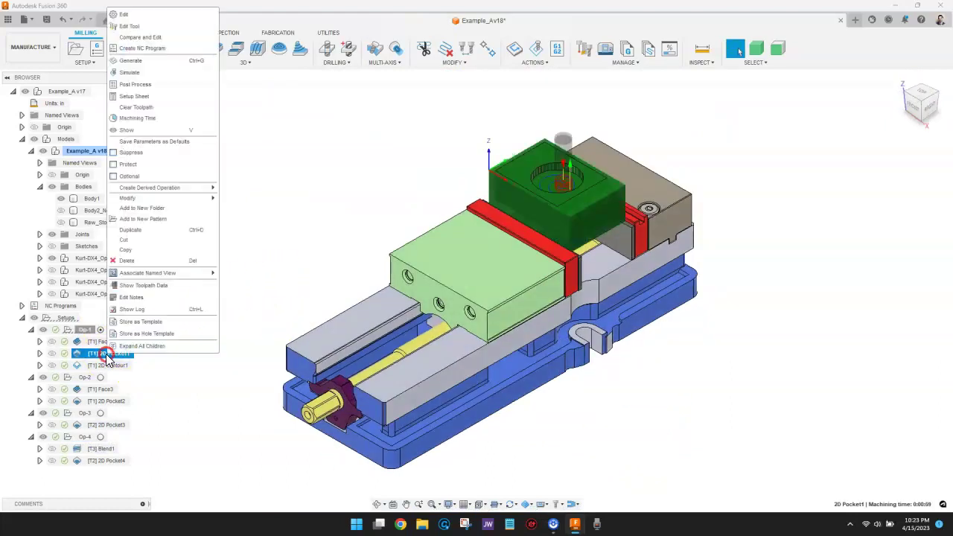
left_click(149, 153)
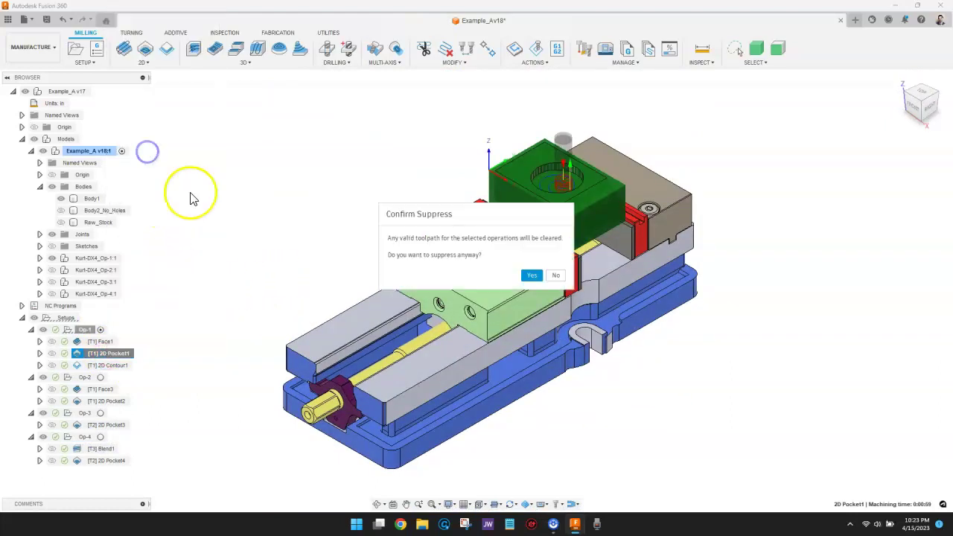
left_click(531, 276)
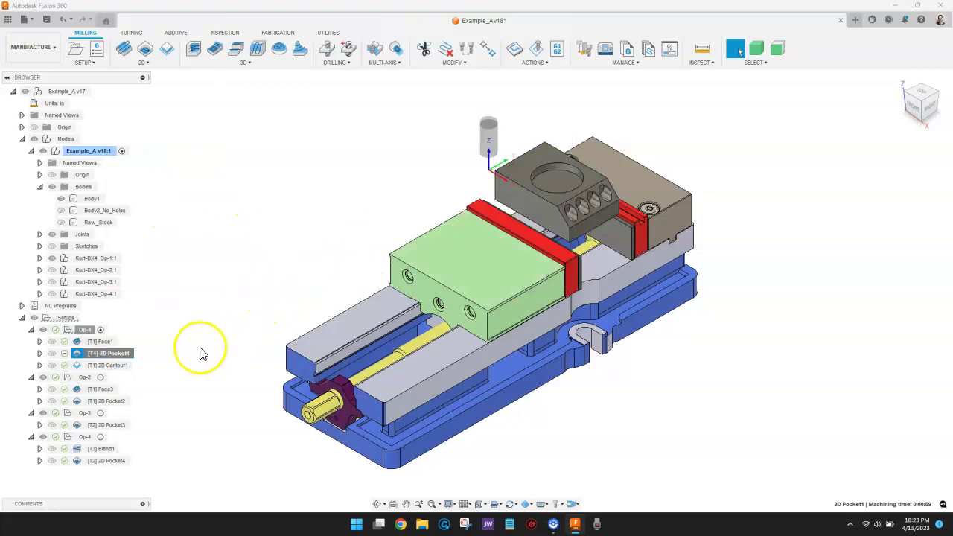
- Examine how the in-process stock looks at 2D Contour1, Face3 and 2D Pocket3 with the pocket operation suppressed
left_click(108, 366)
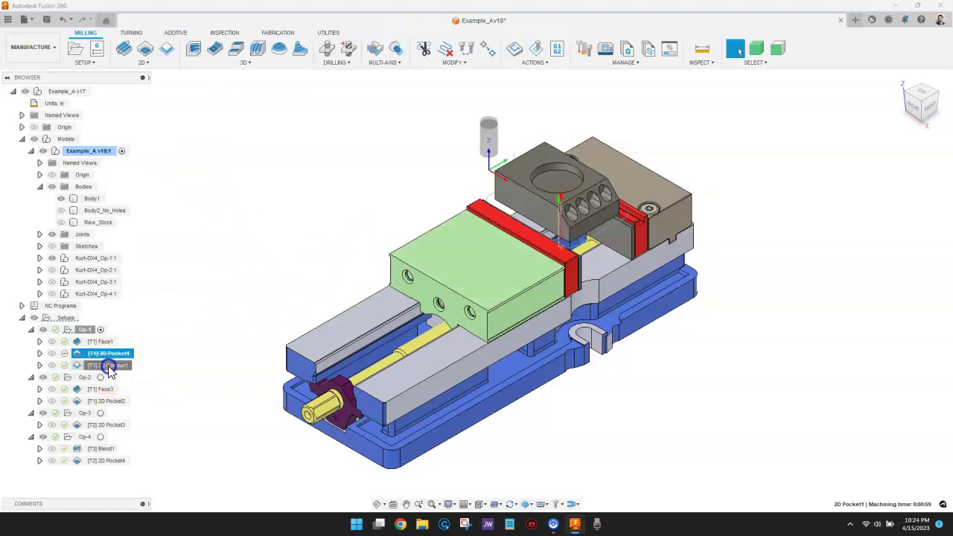
left_click(104, 390)
scroll(594, 152, "up", 3)
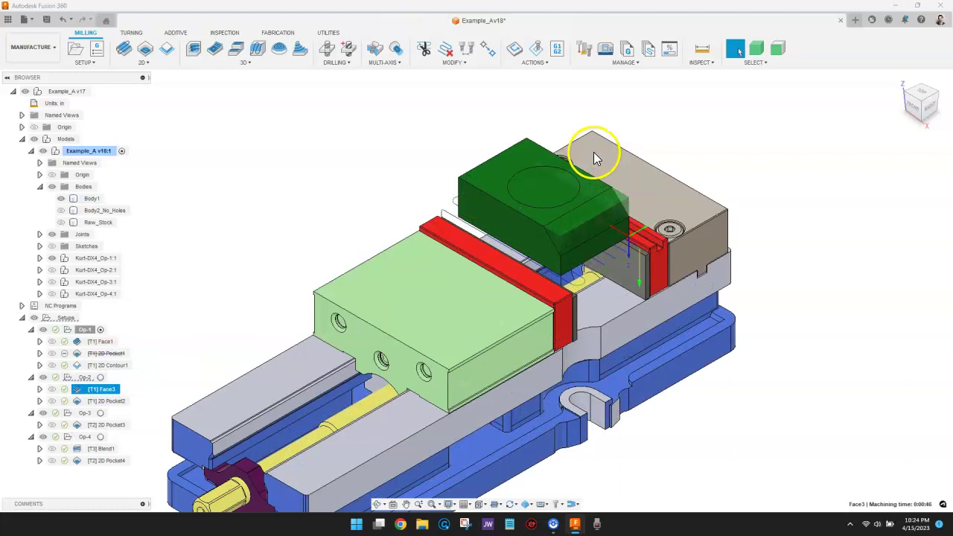
left_click(109, 426)
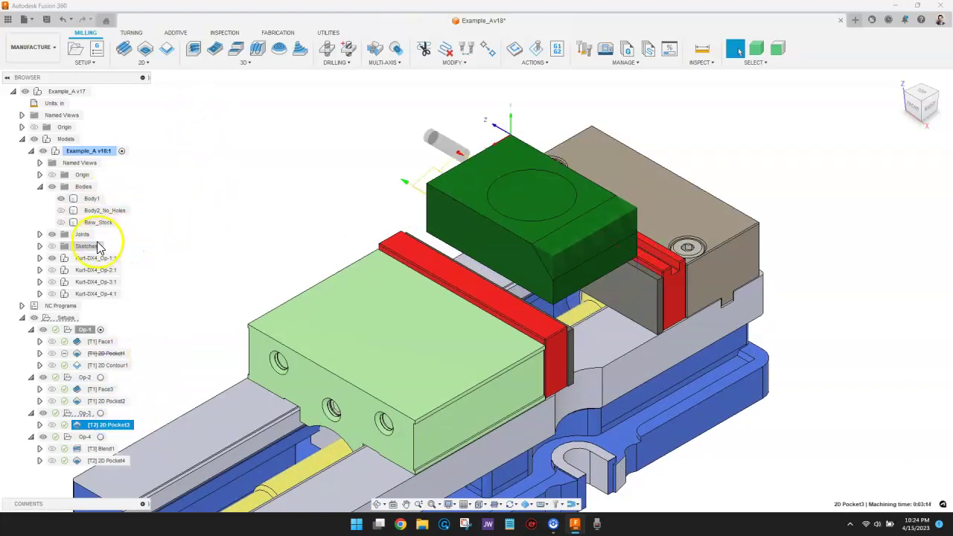
- Edit NCProgram1 and turn off Reorder to Minimize Tool Changes for its operations
left_click(22, 305)
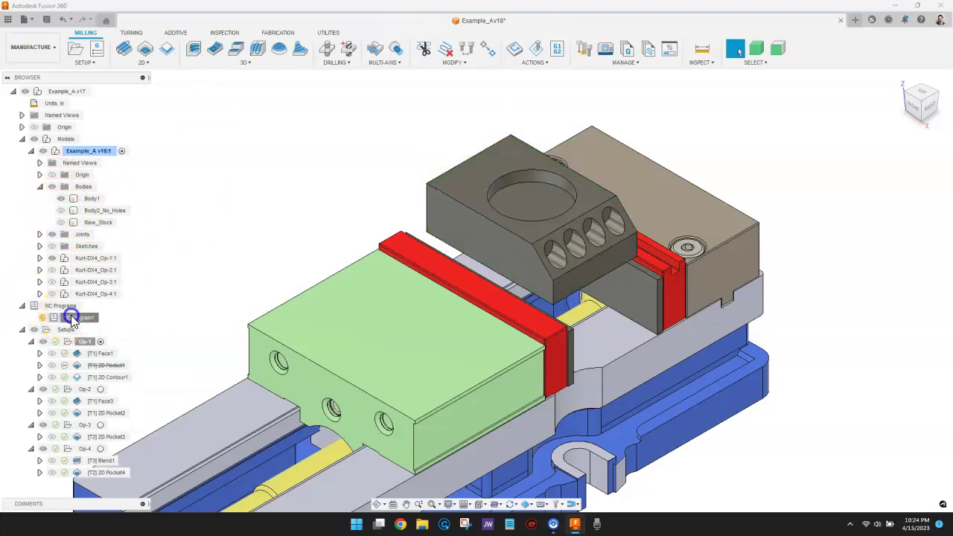
left_click(75, 317)
right_click(82, 320)
left_click(99, 328)
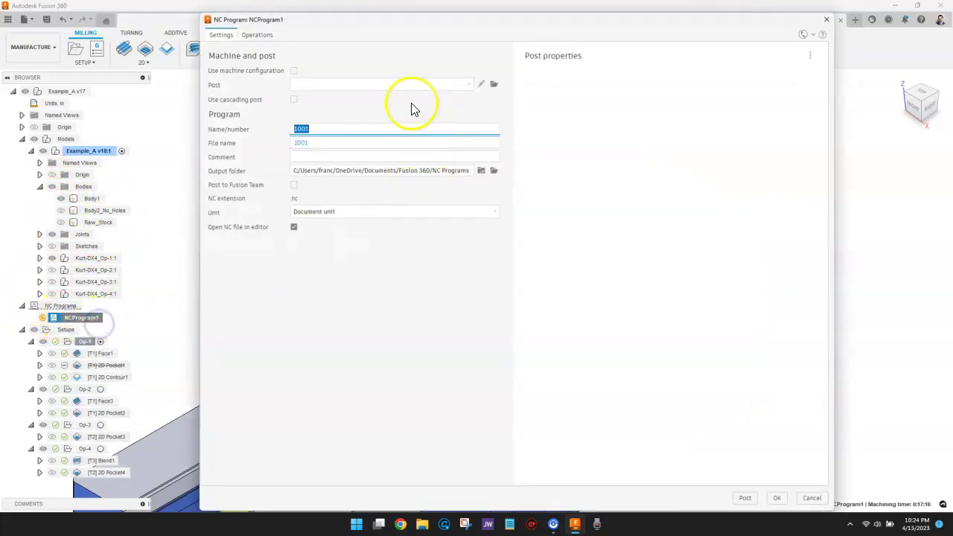
left_click(257, 34)
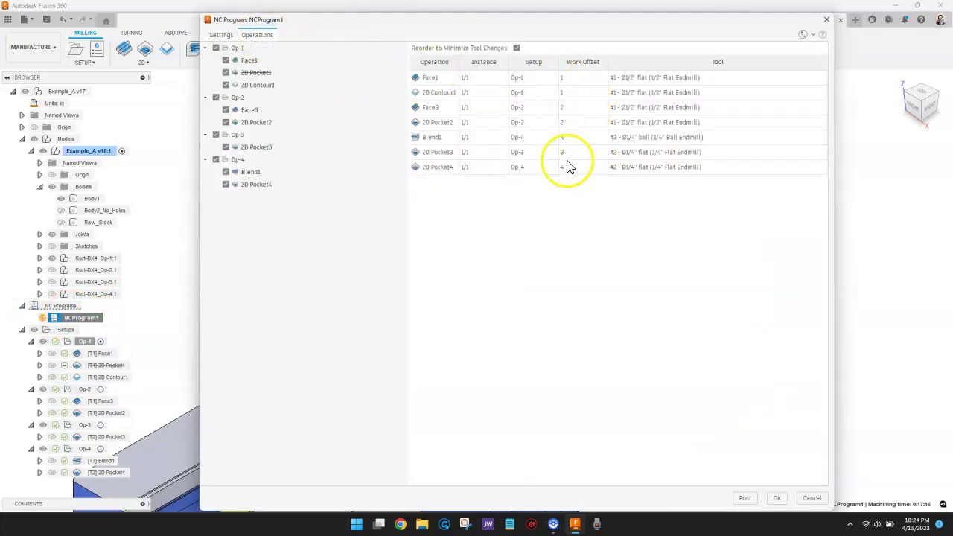
left_click(519, 48)
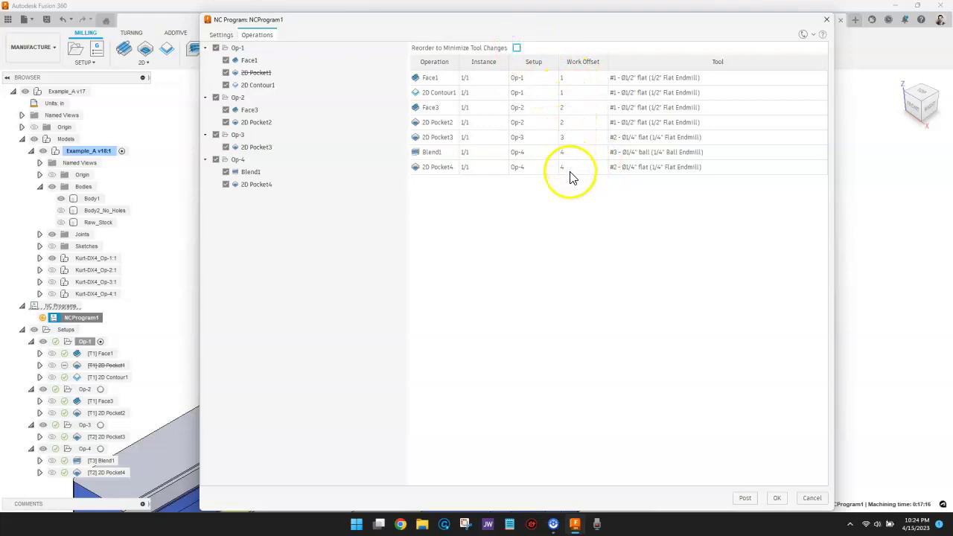
- Compare the operation order with Reorder to Minimize Tool Changes on and off, and leave NCProgram1 without saving changes
left_click(518, 48)
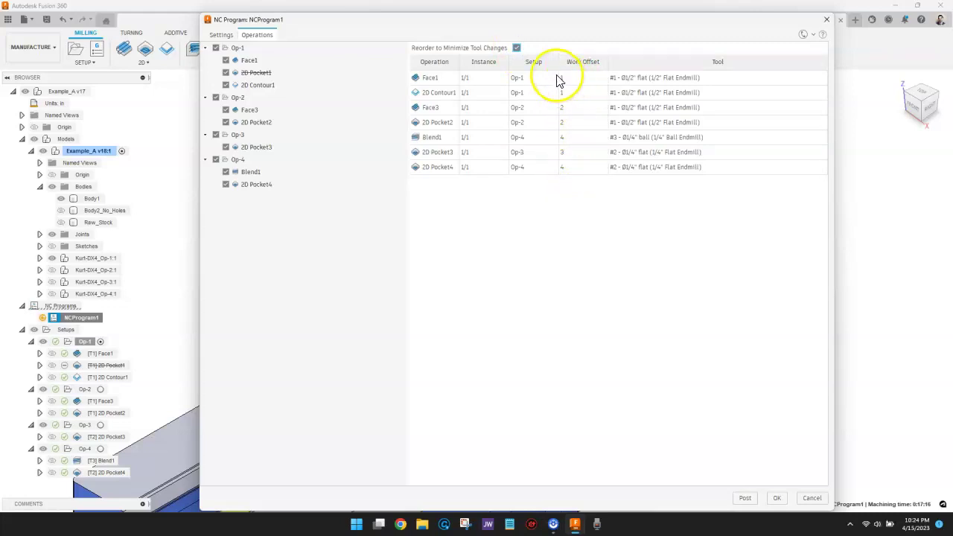
left_click(517, 48)
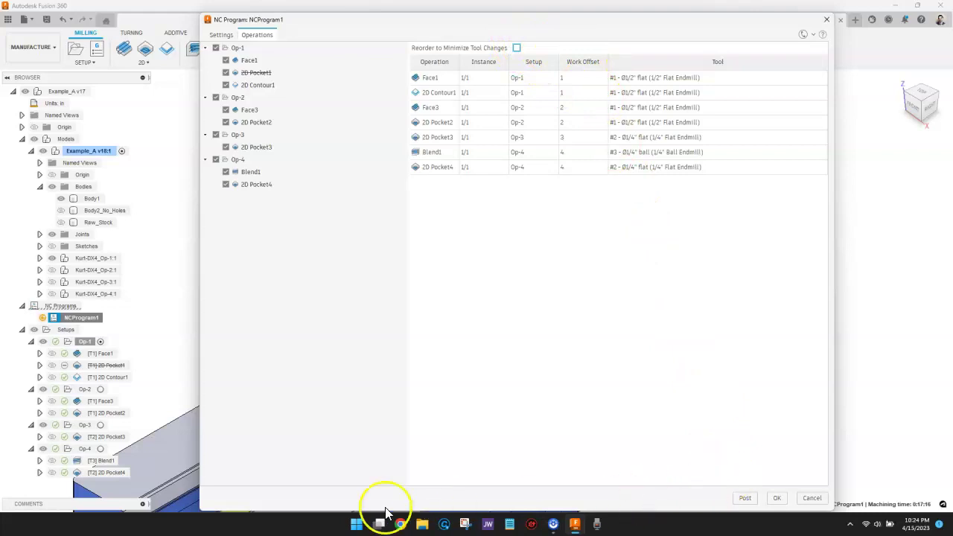
left_click(818, 500)
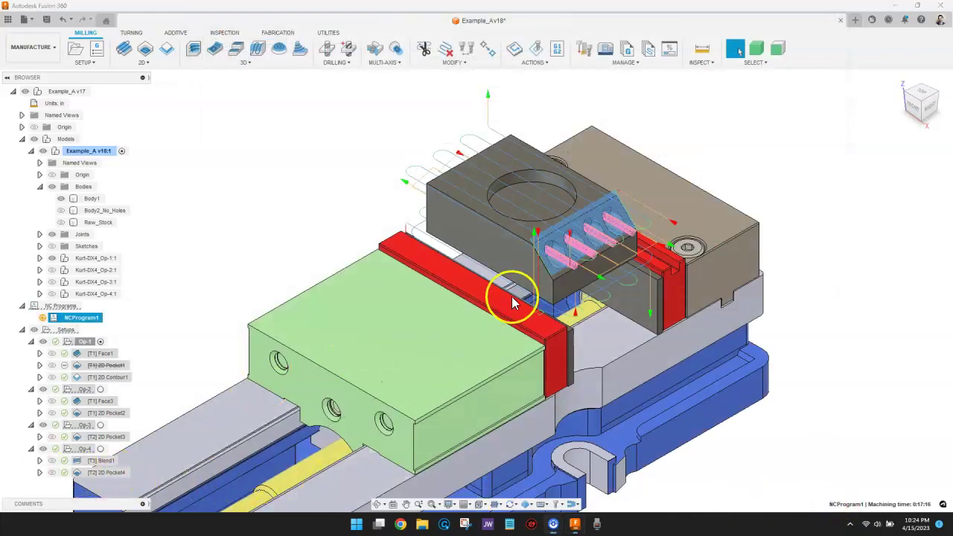
- Unsuppress the 2D Pocket1 operation in Op-1 and regenerate its toolpath
right_click(112, 368)
left_click(123, 161)
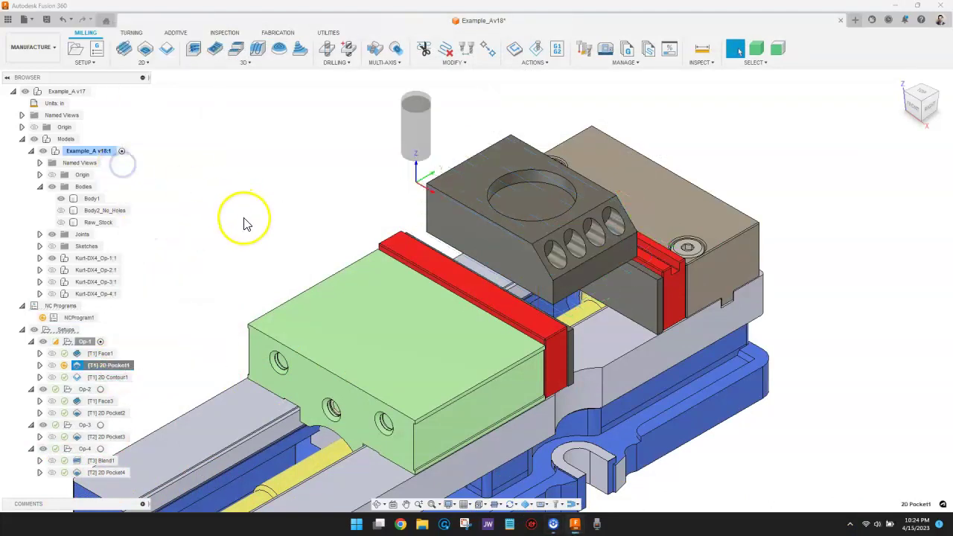
right_click(119, 366)
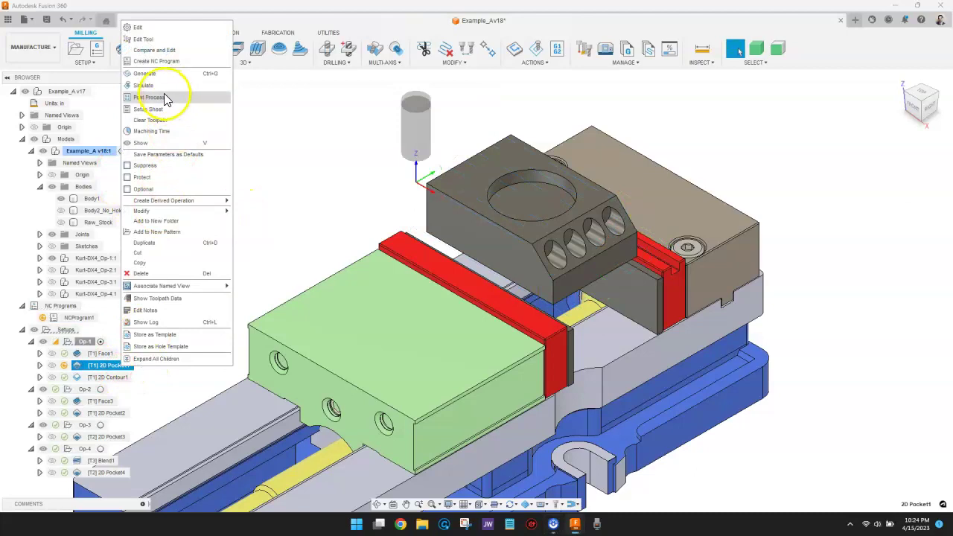
left_click(146, 74)
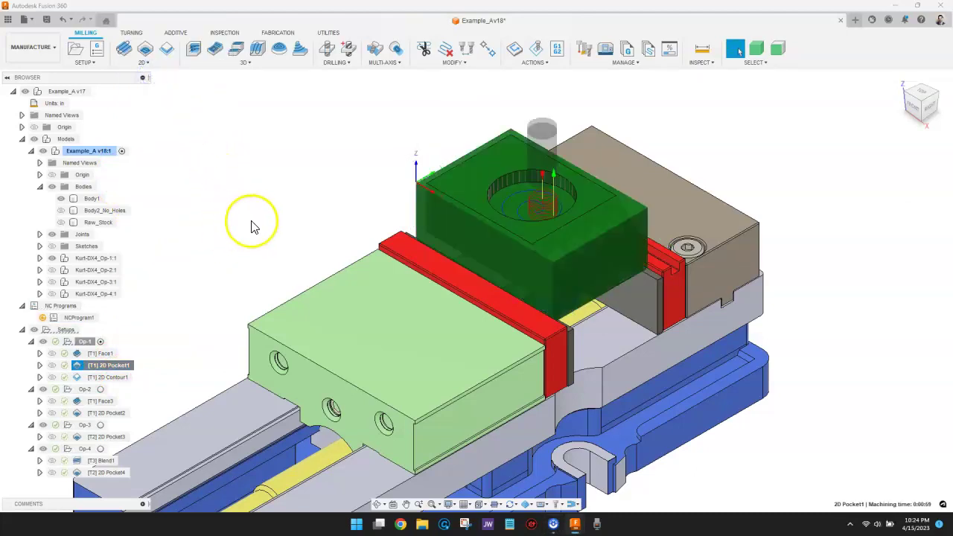